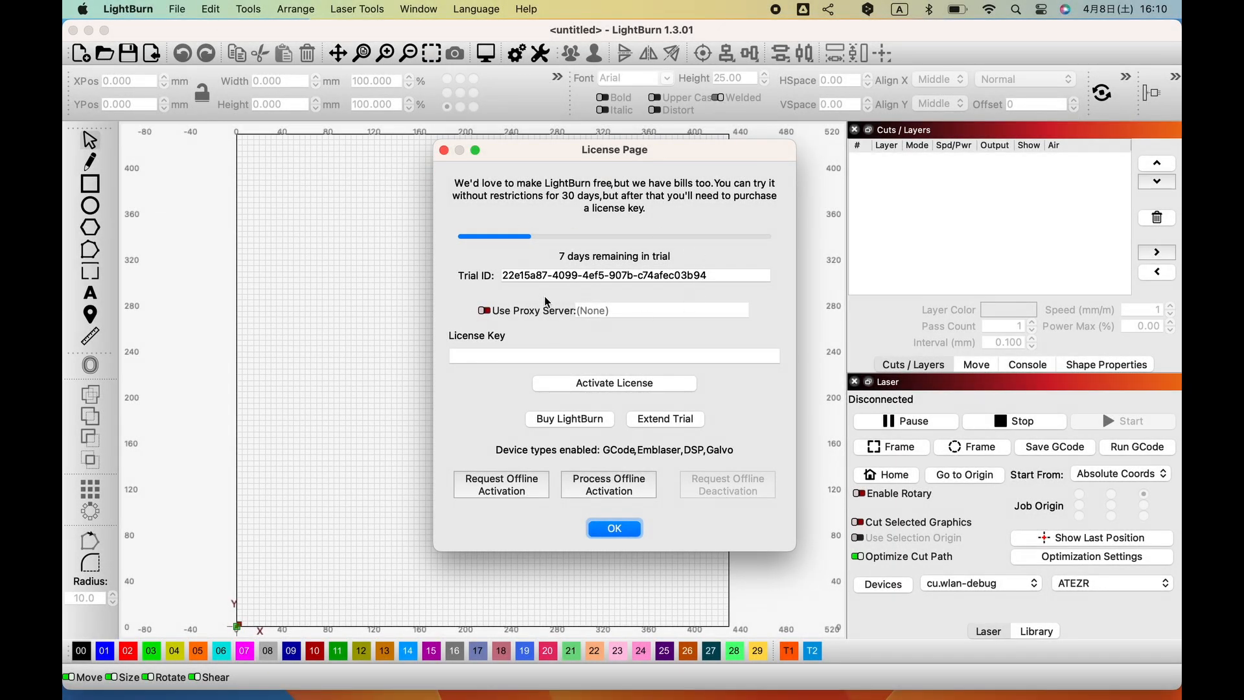
Dismiss the trial licence notice and import the ATEZR.lbdev profile into the device list.
click(613, 529)
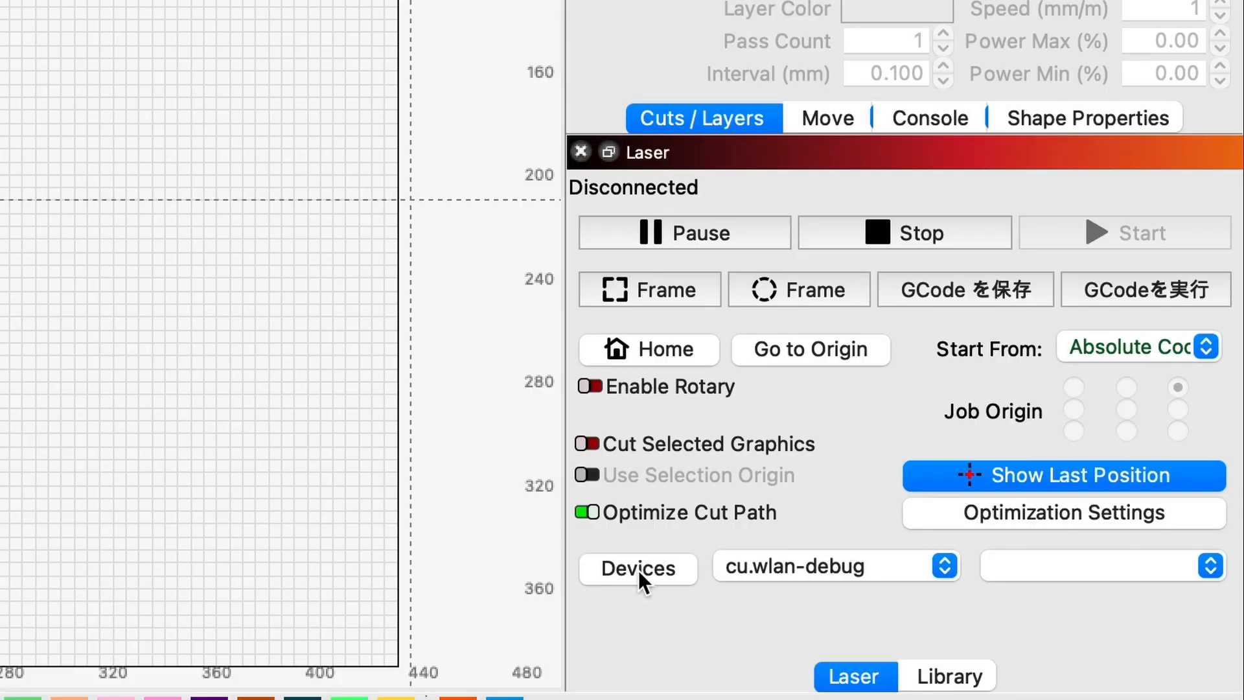
click(639, 570)
click(756, 568)
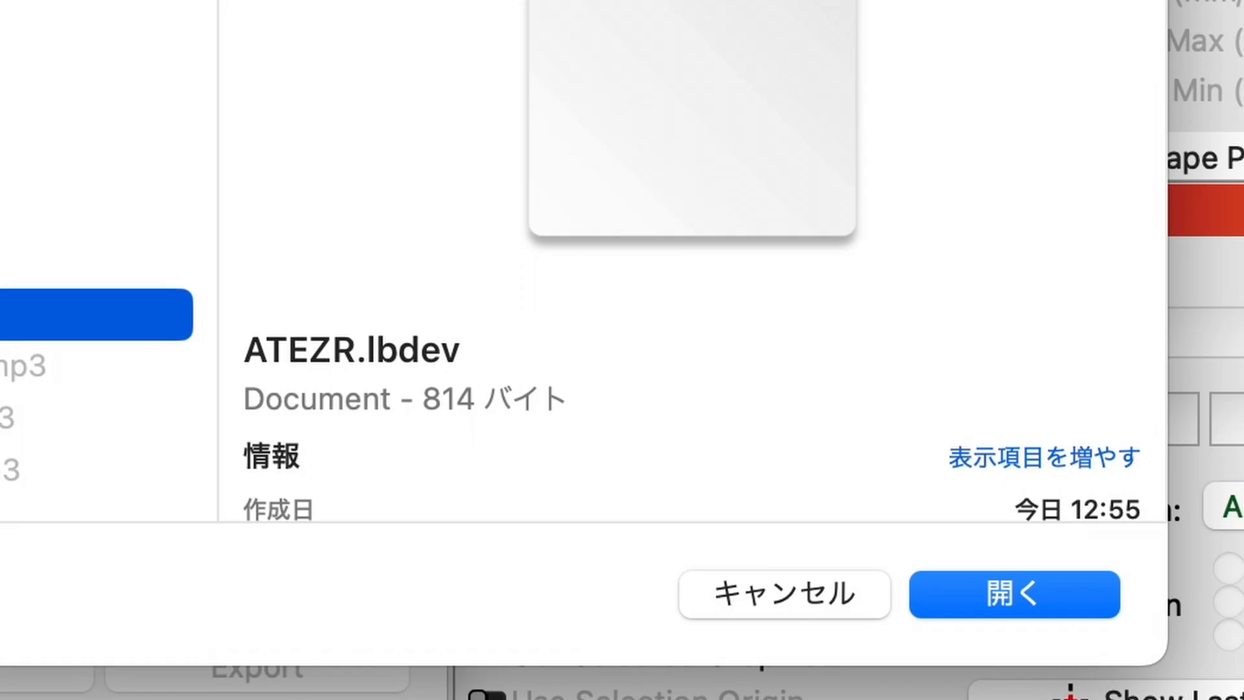
click(1017, 596)
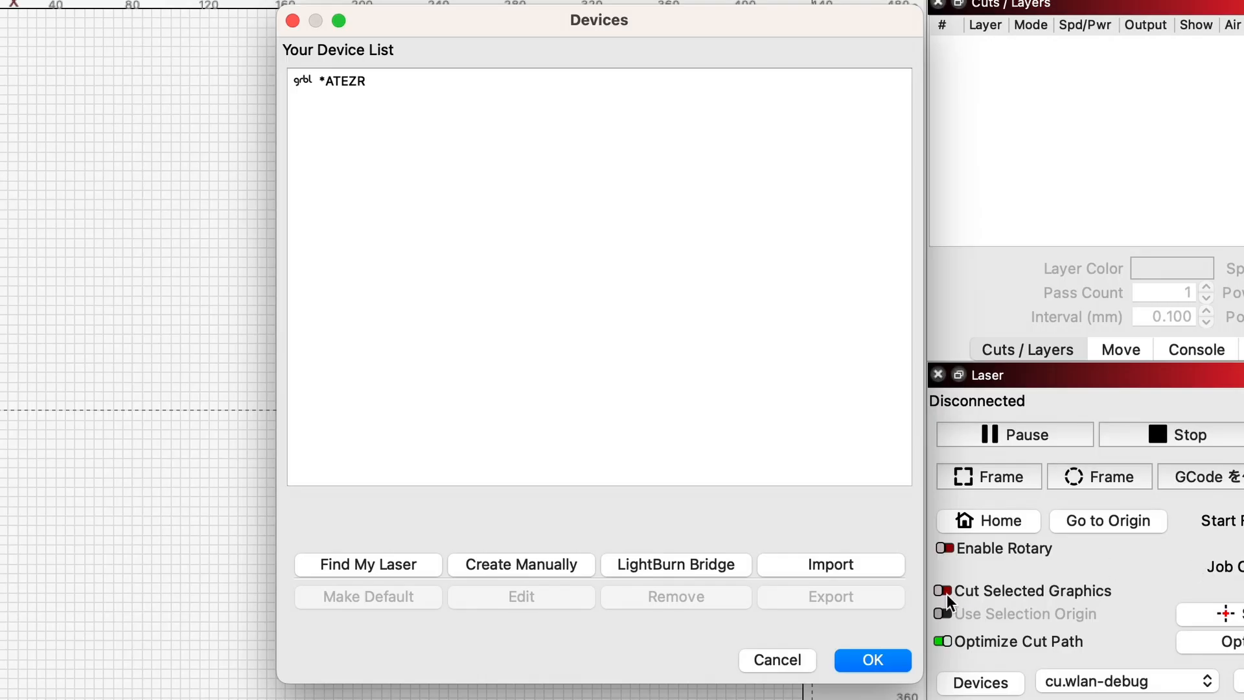
click(889, 656)
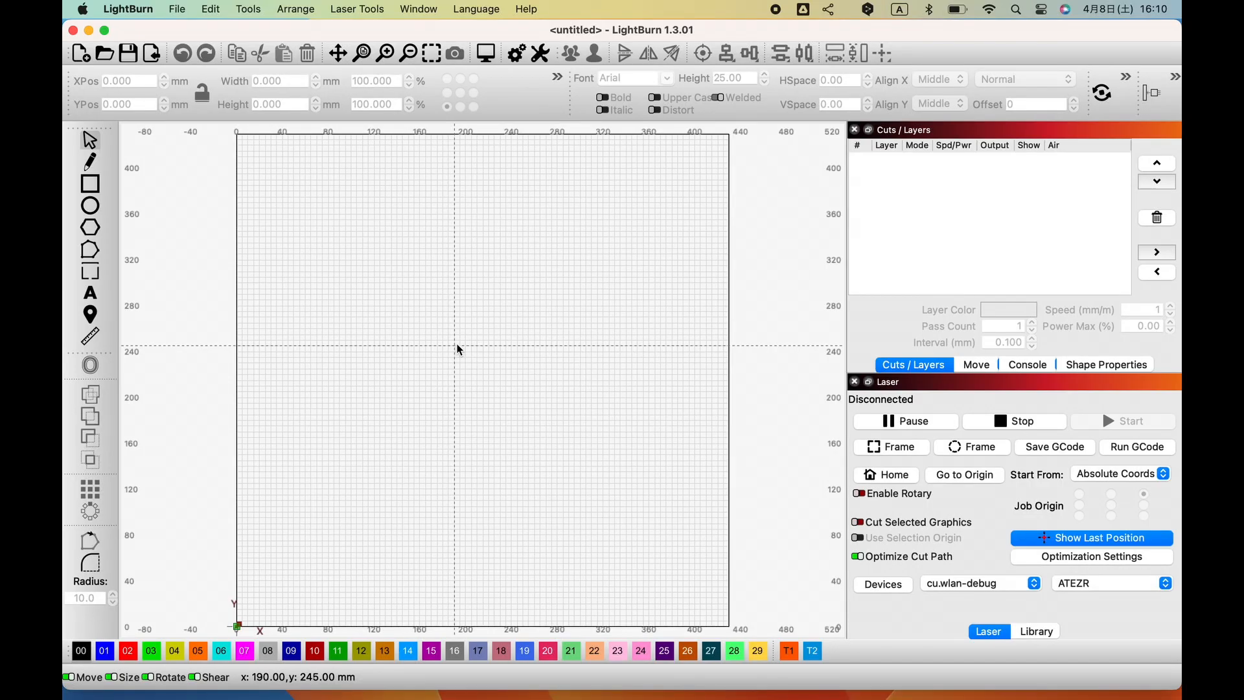
Switch the interface language to Japanese and back to English.
click(481, 9)
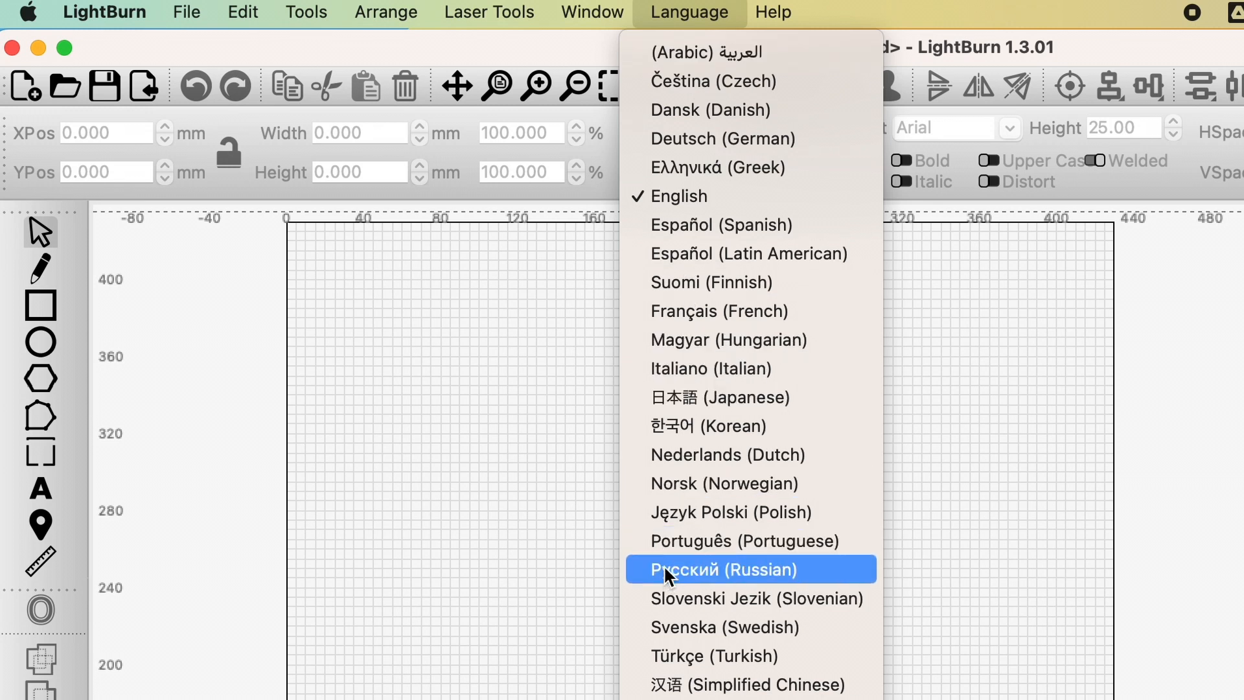
click(695, 406)
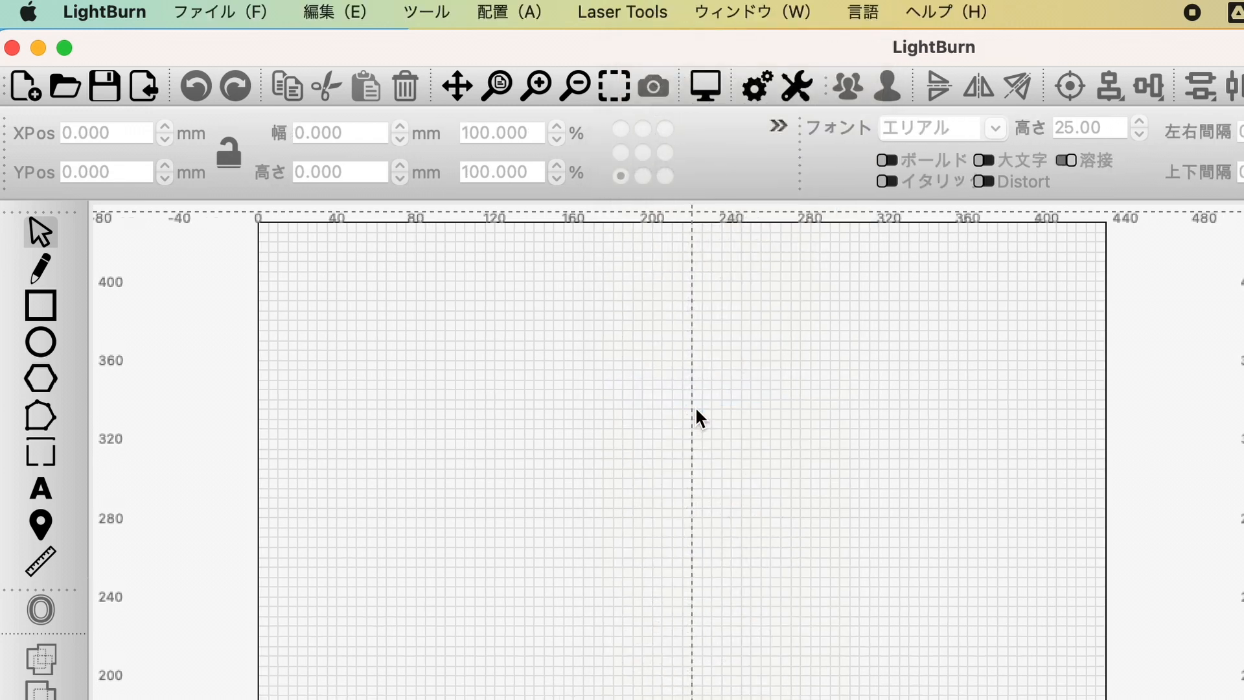
click(871, 16)
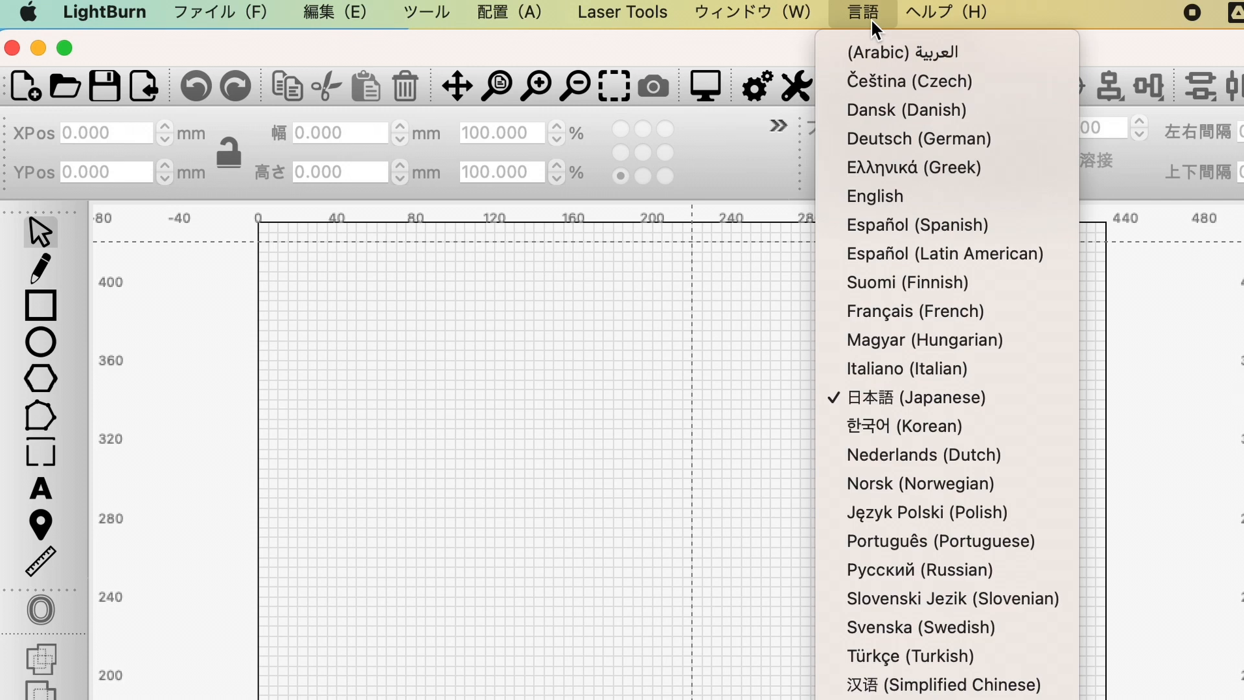
click(866, 188)
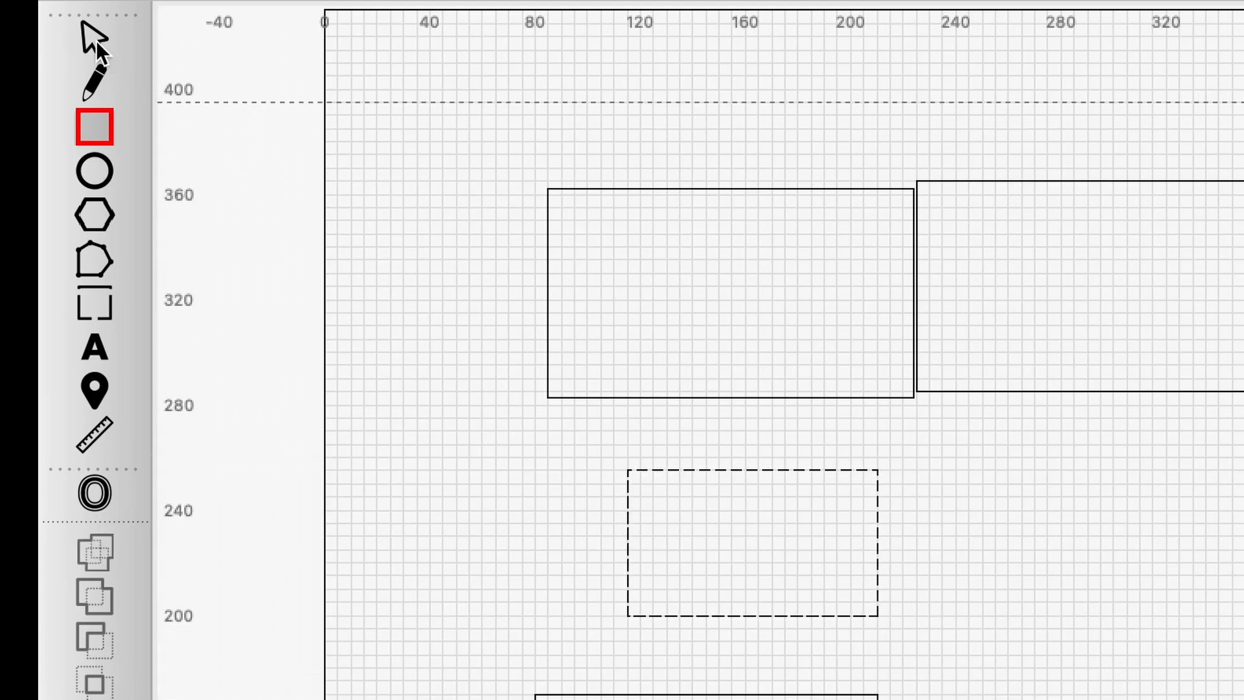
Select the small middle rectangle with an enclosing window, and select it together with the two upper rectangles using a crossing window.
click(95, 41)
click(429, 440)
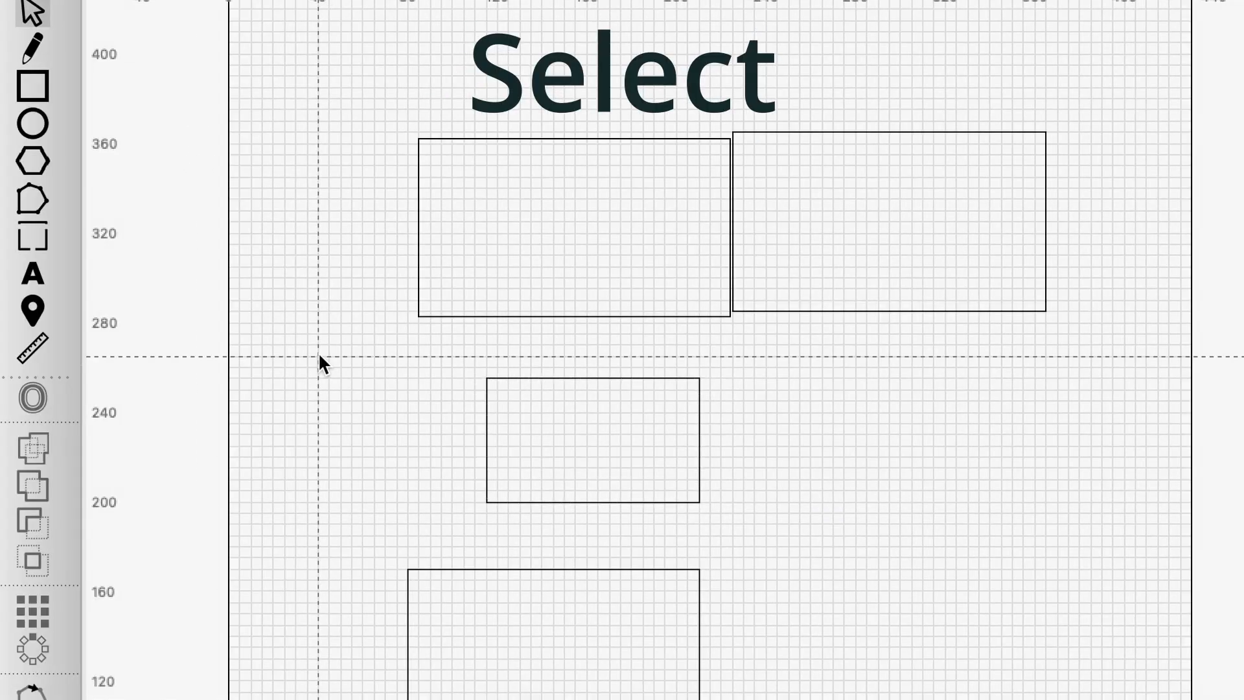
click(487, 423)
click(410, 415)
drag(382, 542, 855, 256)
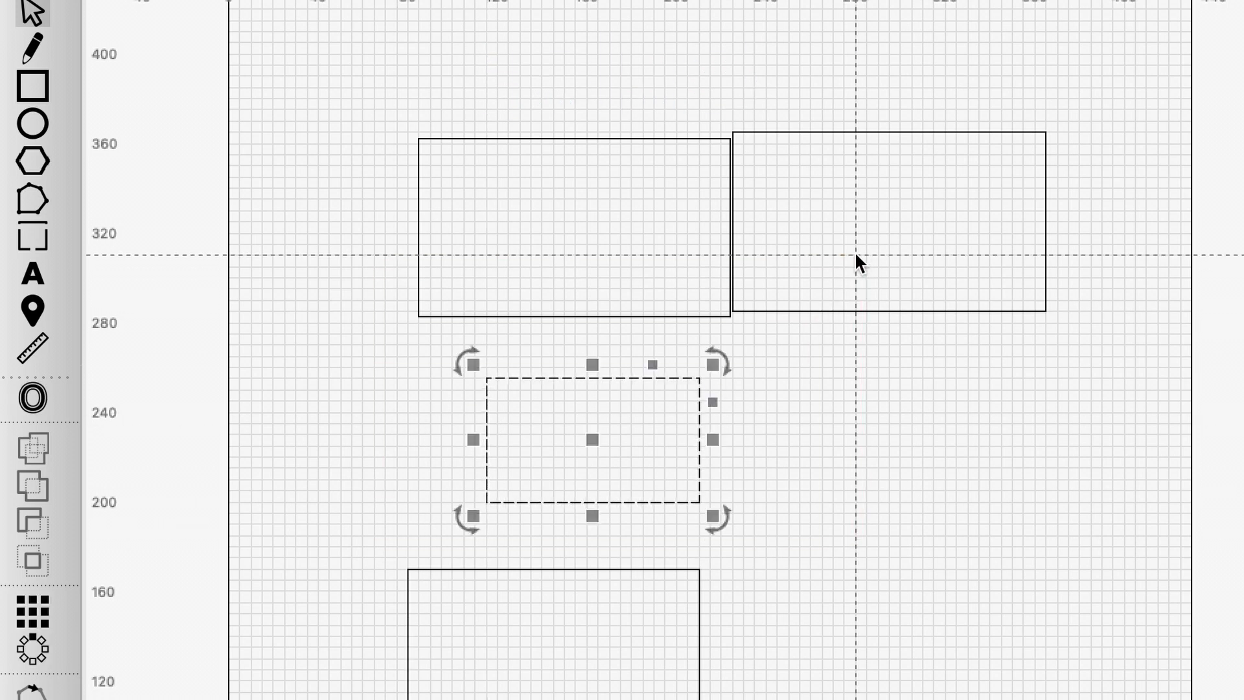
click(864, 524)
drag(863, 530, 648, 237)
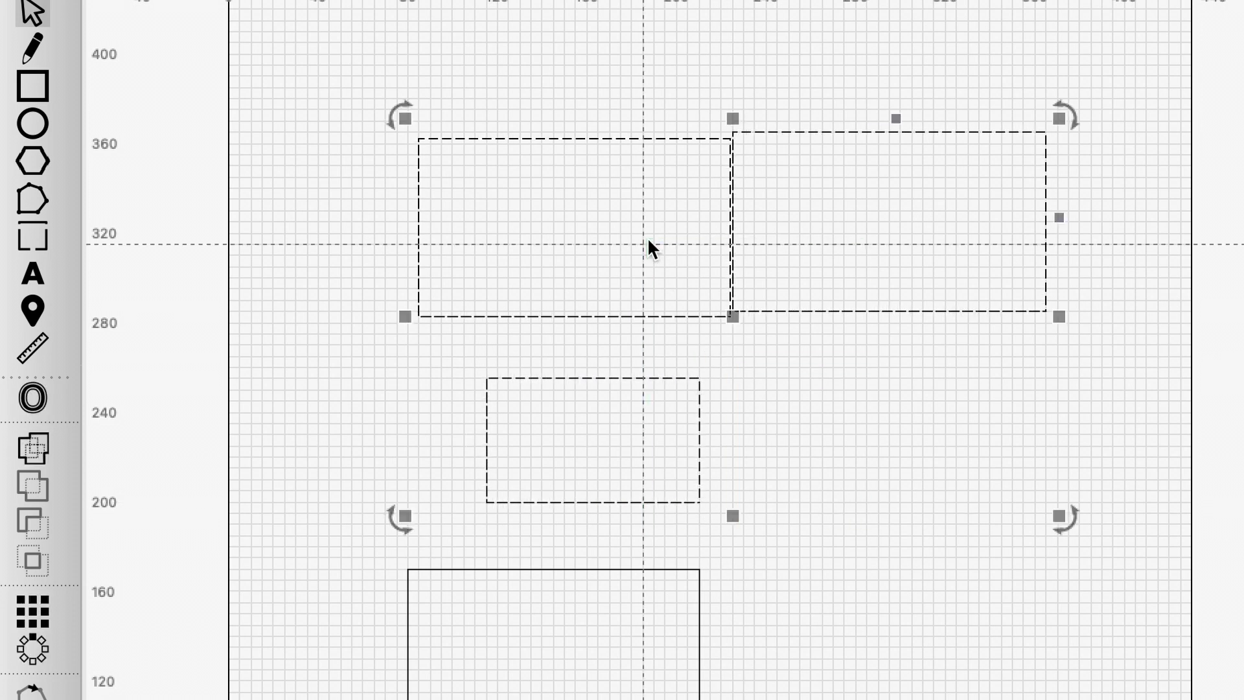
Select only the small middle rectangle and resize it to about 80 × 52 mm.
click(447, 372)
click(520, 378)
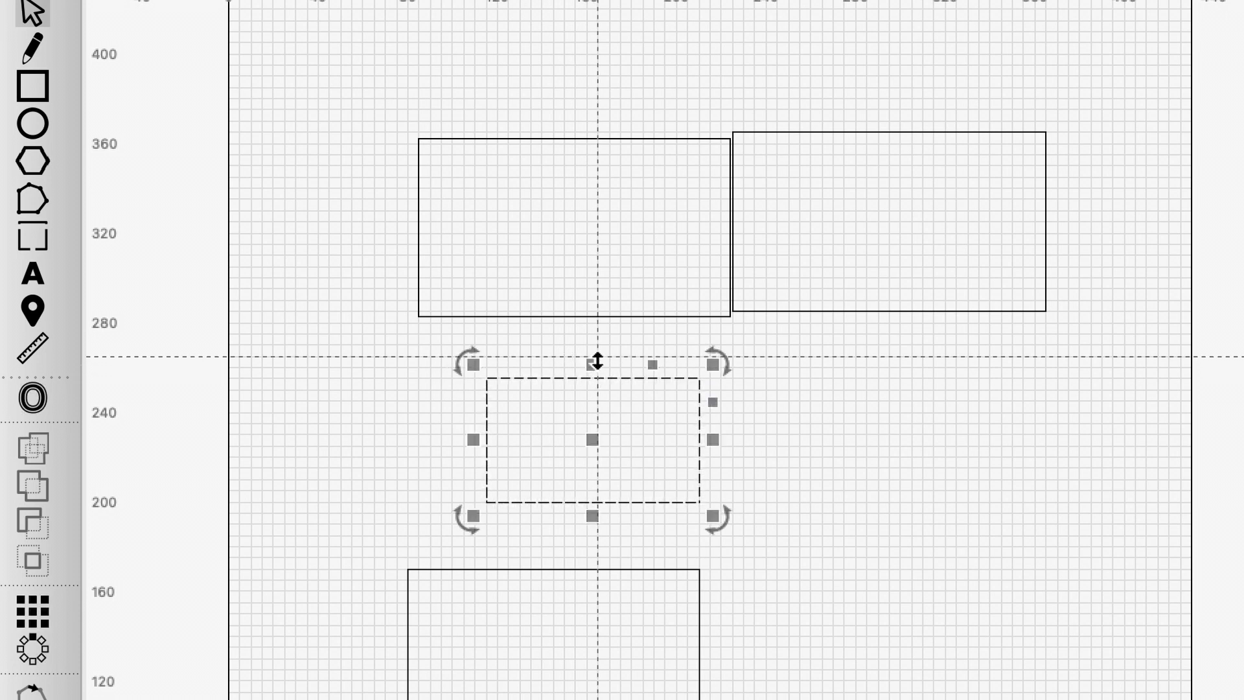
mouse_move(592, 362)
mouse_down()
mouse_move(597, 258)
mouse_move(594, 362)
mouse_up()
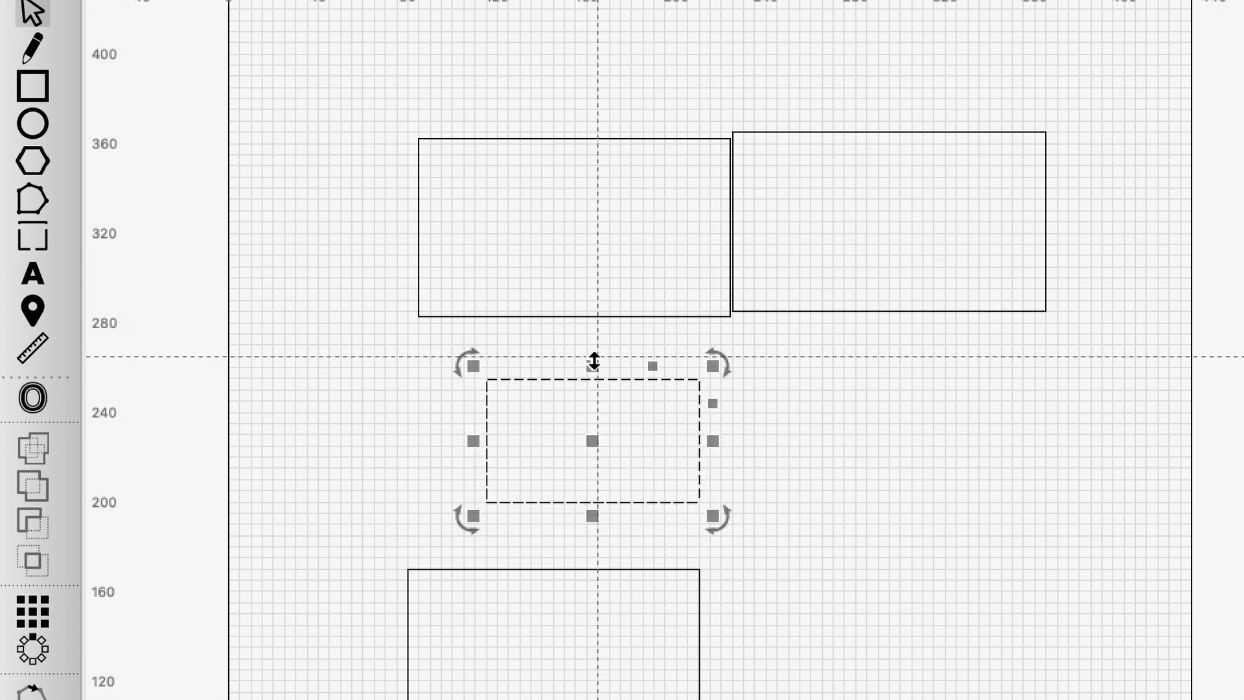
mouse_move(715, 441)
mouse_down()
mouse_move(855, 441)
mouse_move(700, 460)
mouse_up()
mouse_move(697, 517)
mouse_down()
mouse_move(805, 638)
mouse_move(1036, 699)
mouse_move(822, 691)
mouse_move(680, 510)
mouse_up()
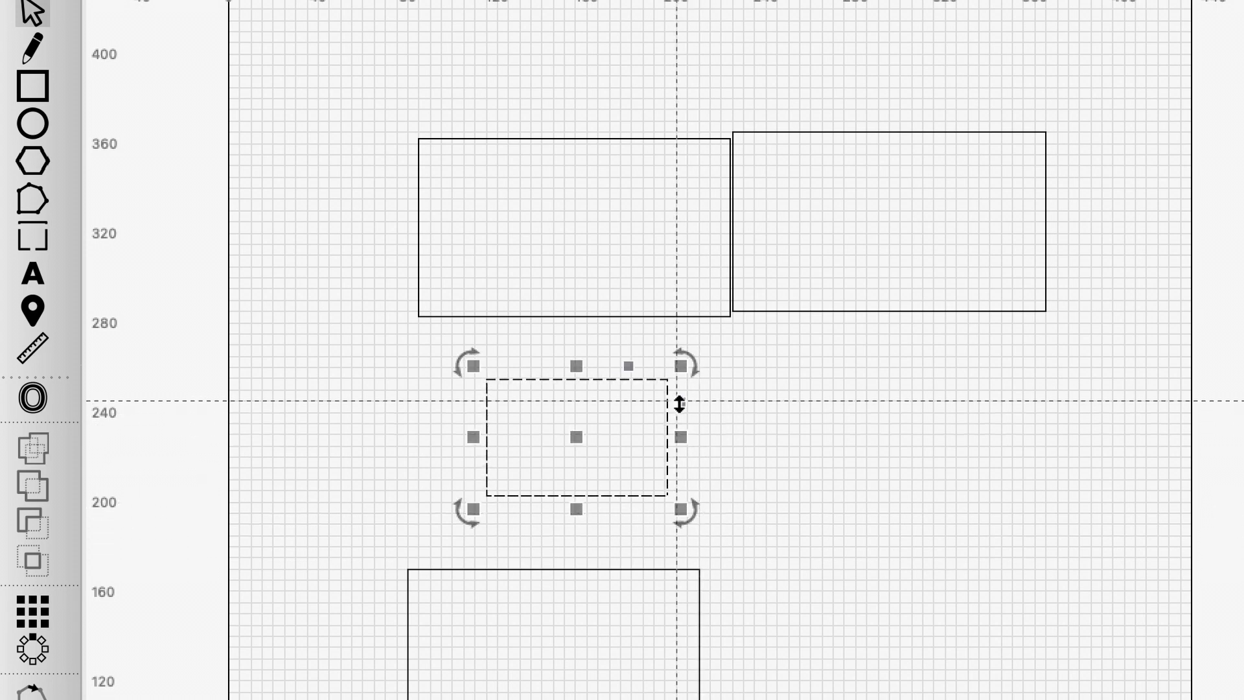
Try shearing the small rectangle vertically and horizontally, and undo both shears.
drag(680, 402, 683, 344)
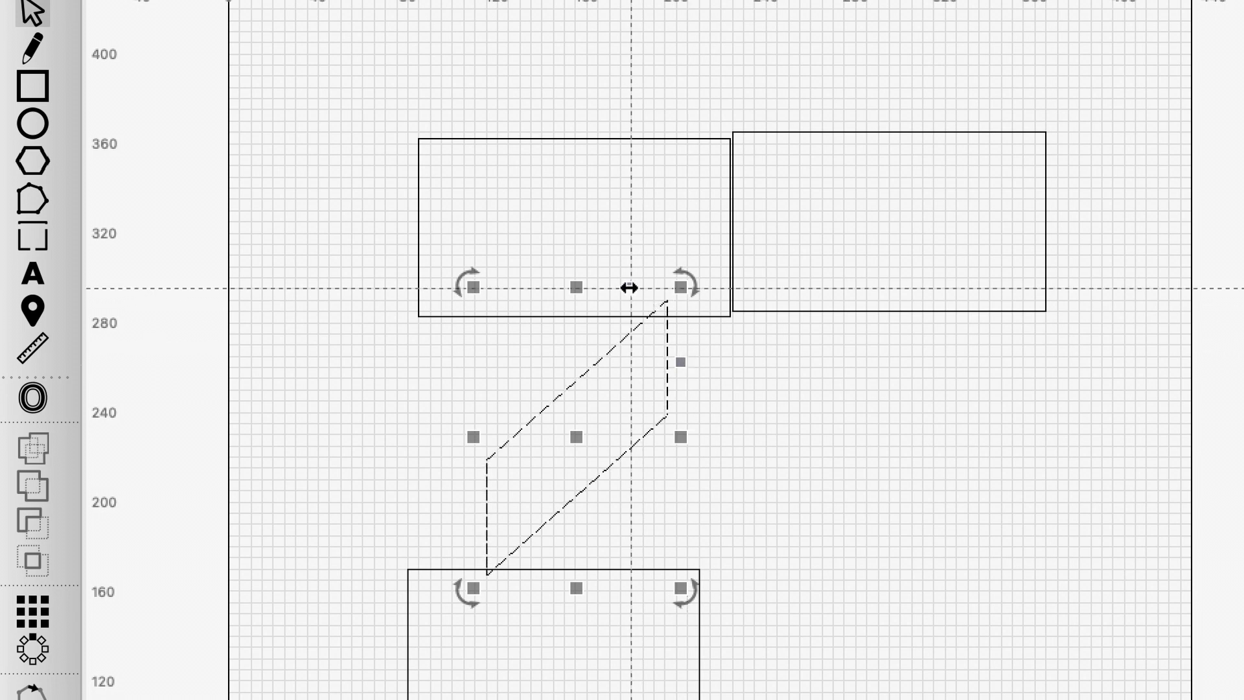
drag(628, 285, 642, 318)
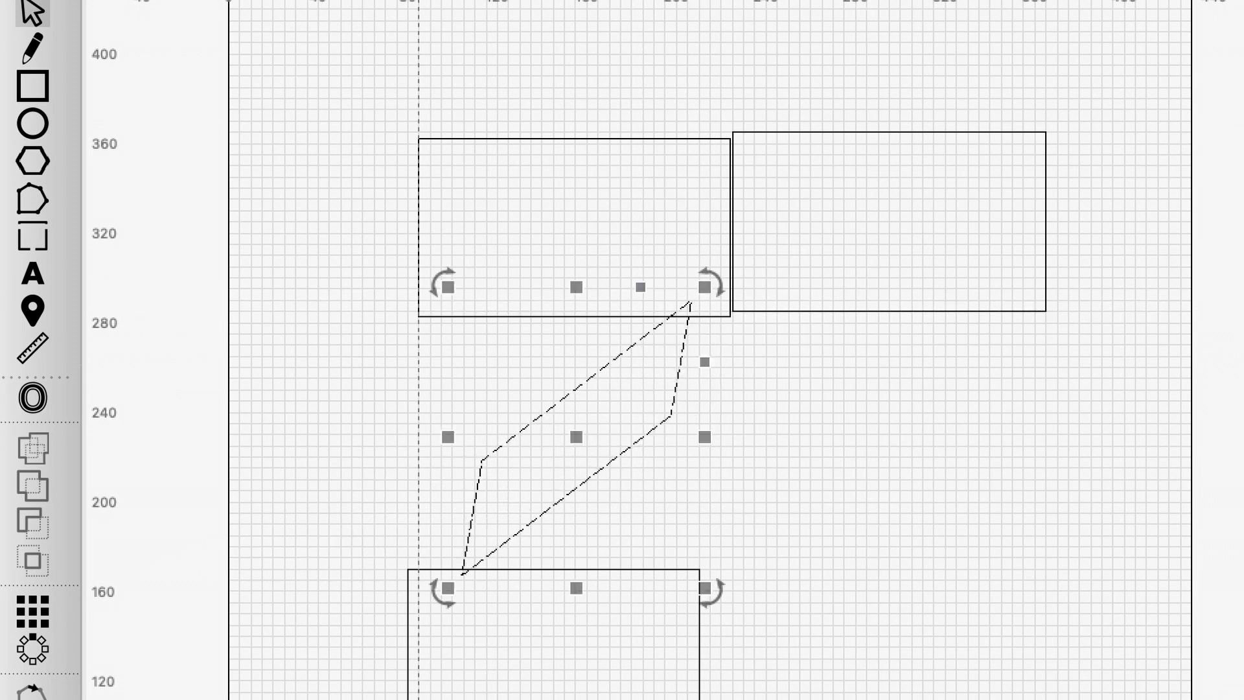
key(super+z)
key(super+z)
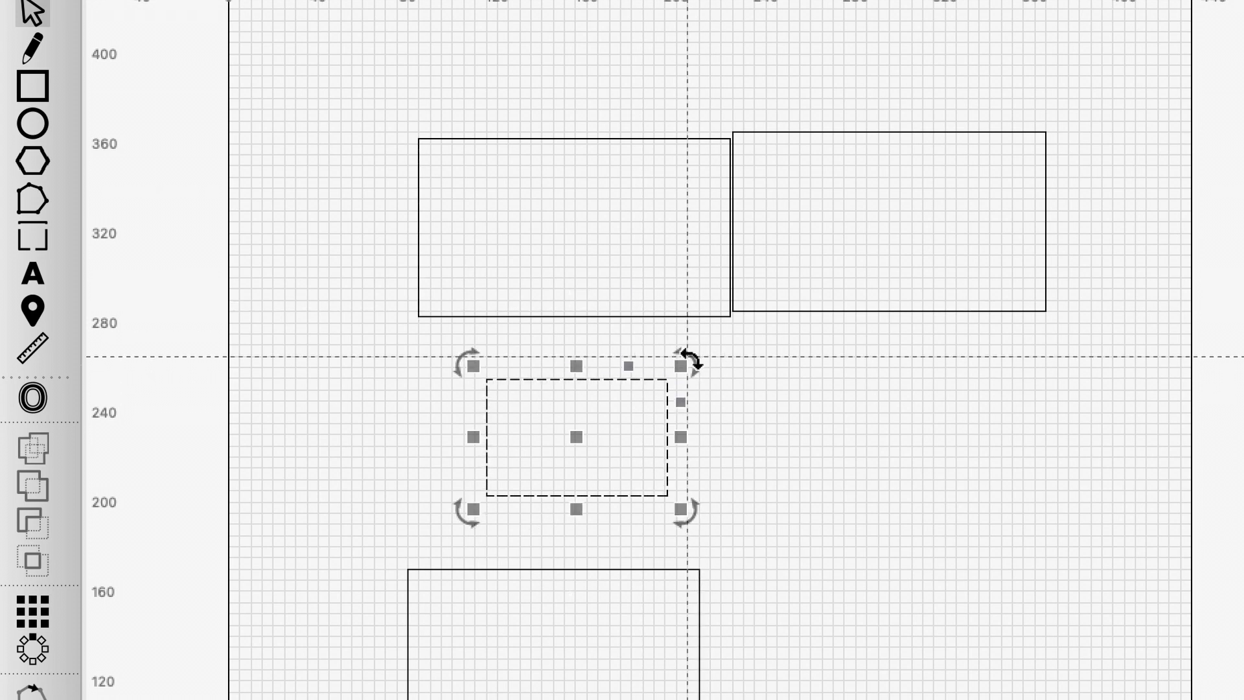
Rotate the small rectangle a quarter turn counterclockwise and reposition it by its edge, corner and centre points, snapping it to the rectangle above.
drag(690, 358, 490, 301)
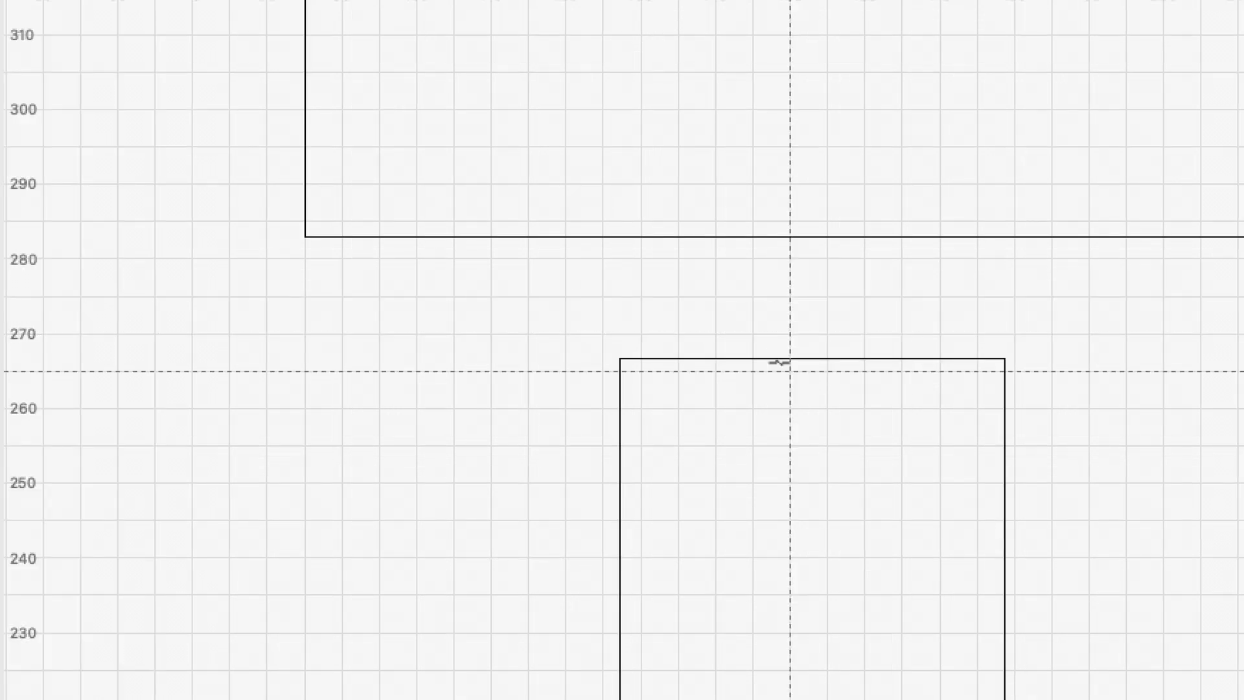
drag(779, 362, 817, 254)
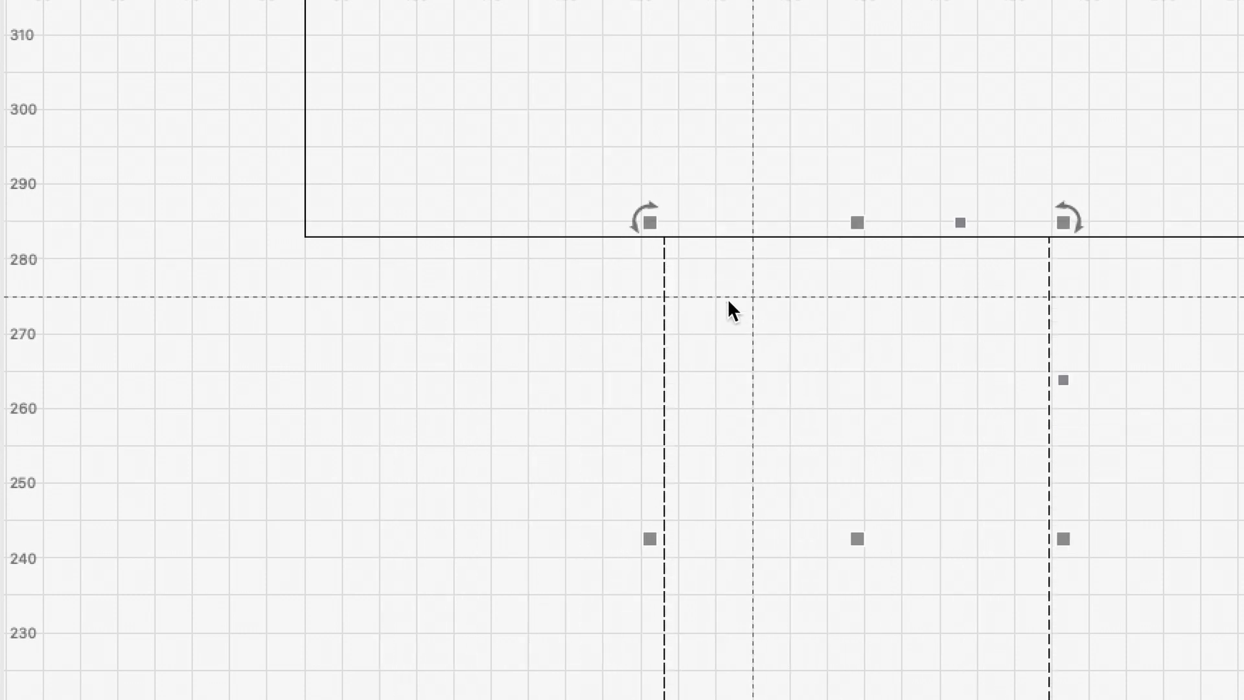
drag(662, 314, 347, 380)
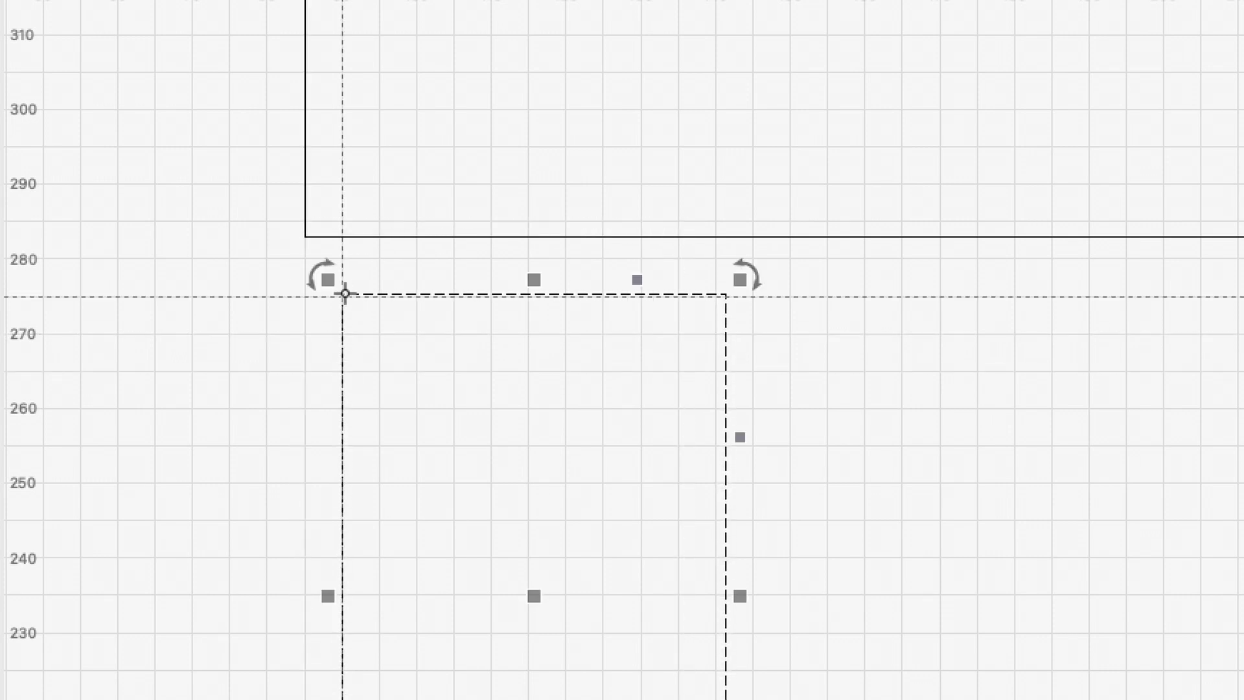
drag(344, 294, 320, 242)
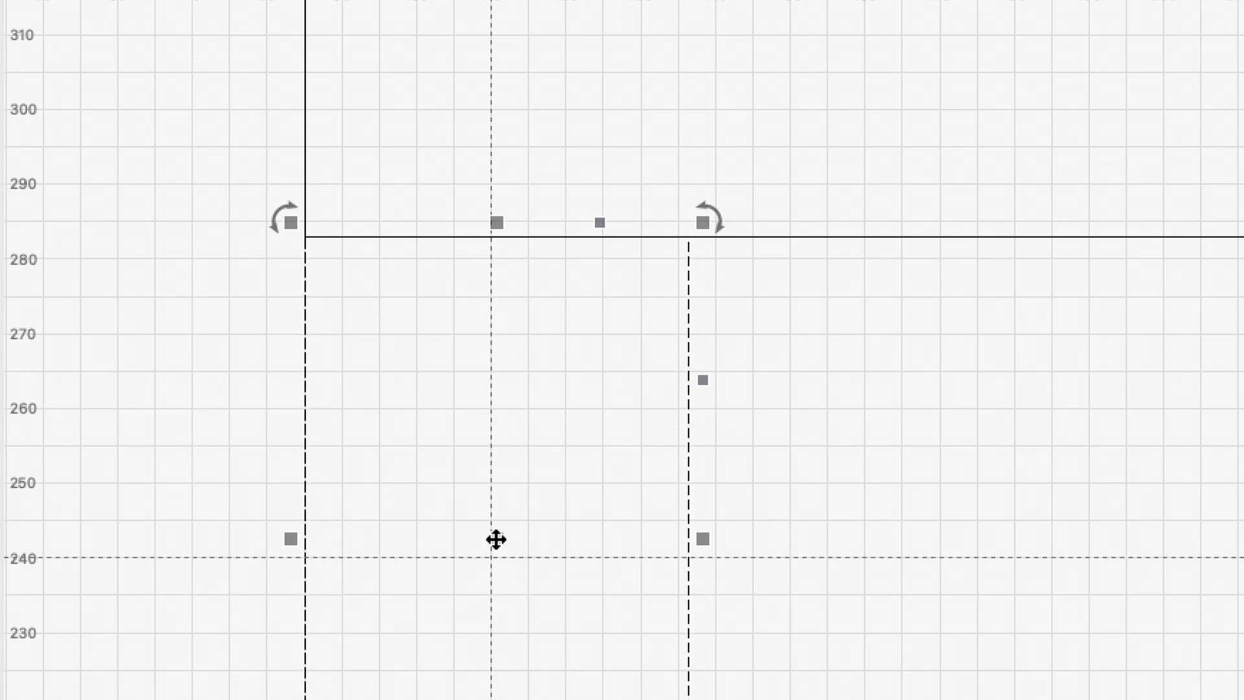
mouse_move(494, 539)
mouse_down()
mouse_move(430, 355)
mouse_move(330, 225)
mouse_move(307, 242)
mouse_move(713, 242)
mouse_move(511, 273)
mouse_move(493, 699)
mouse_move(531, 677)
mouse_move(533, 616)
mouse_up()
click(892, 558)
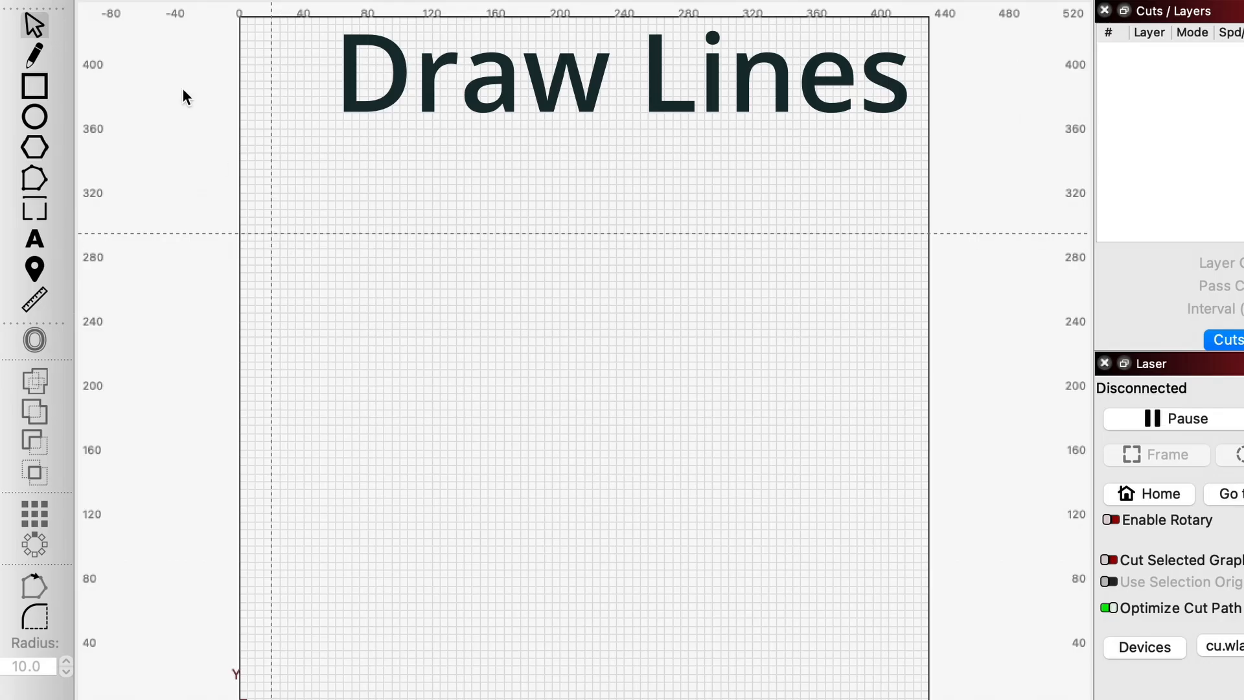
Draw a closed outline about 290 mm wide from straight lines, with a curved left side joining back to the starting point.
mouse_move(359, 217)
mouse_down()
mouse_move(633, 223)
mouse_move(604, 273)
mouse_move(625, 233)
mouse_up()
click(625, 234)
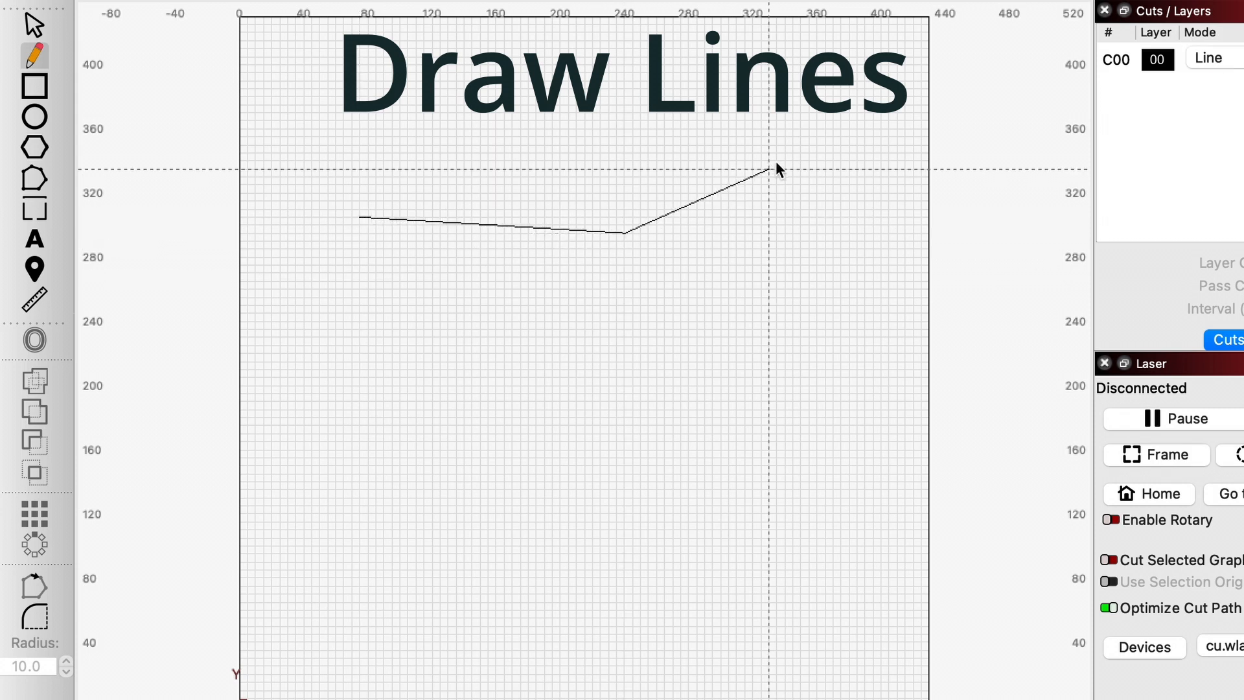
click(766, 134)
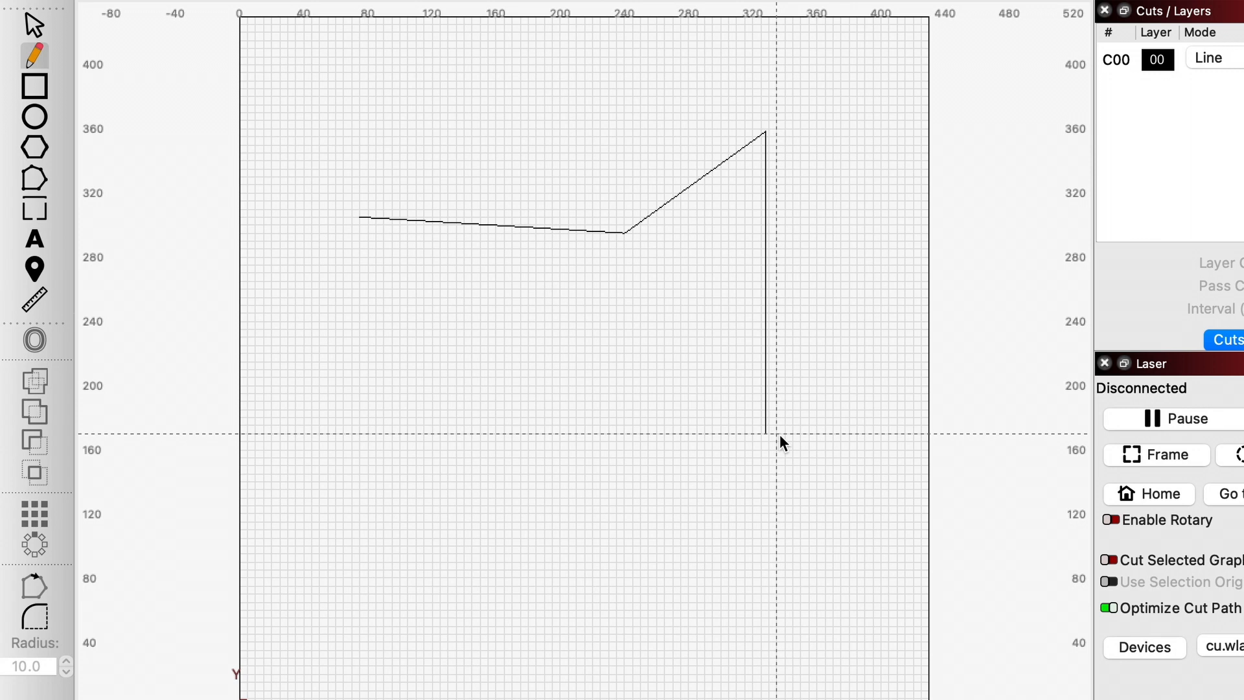
click(779, 434)
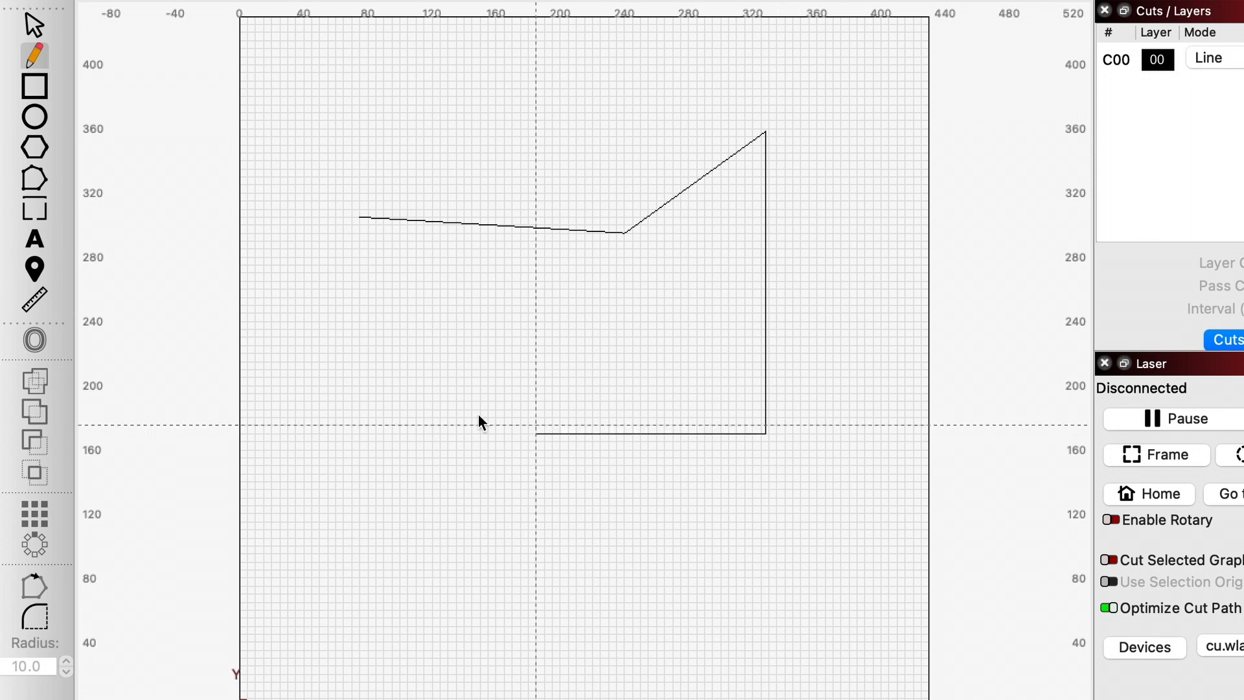
drag(305, 275, 321, 122)
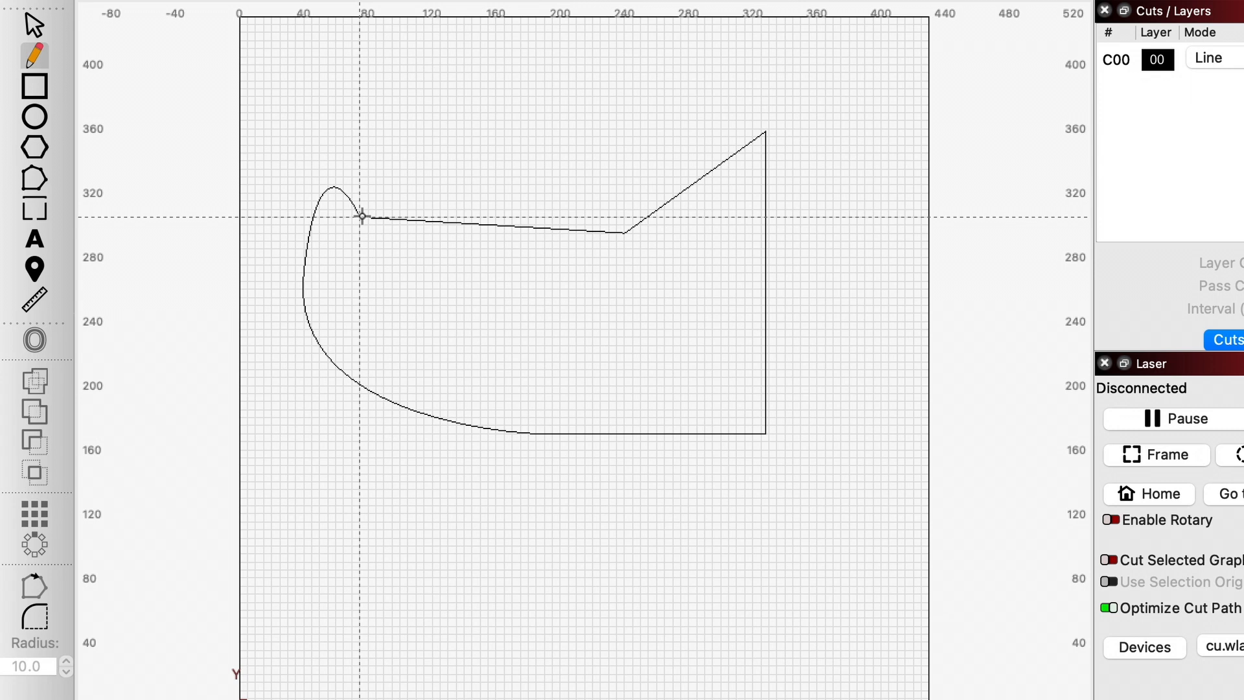
click(362, 216)
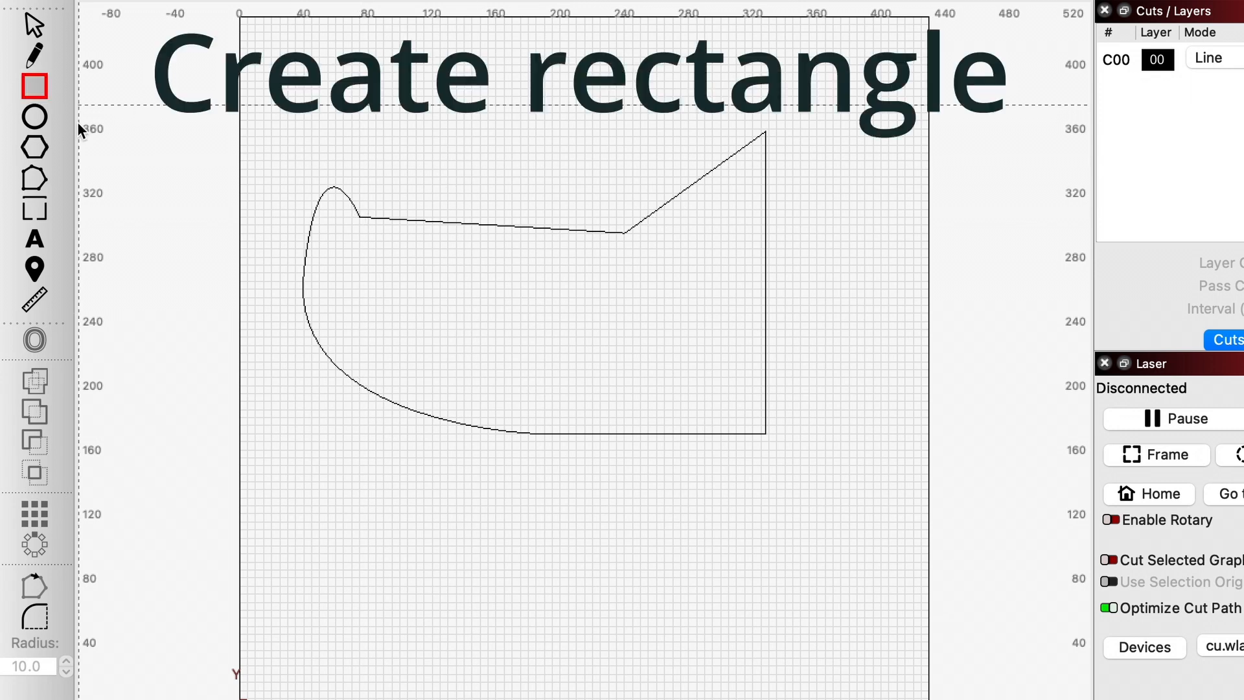
Draw a rectangle about 30 × 135 mm across the outline's upper edge, and a 70 mm square with a centred 40 mm square inside the outline.
drag(521, 376, 569, 161)
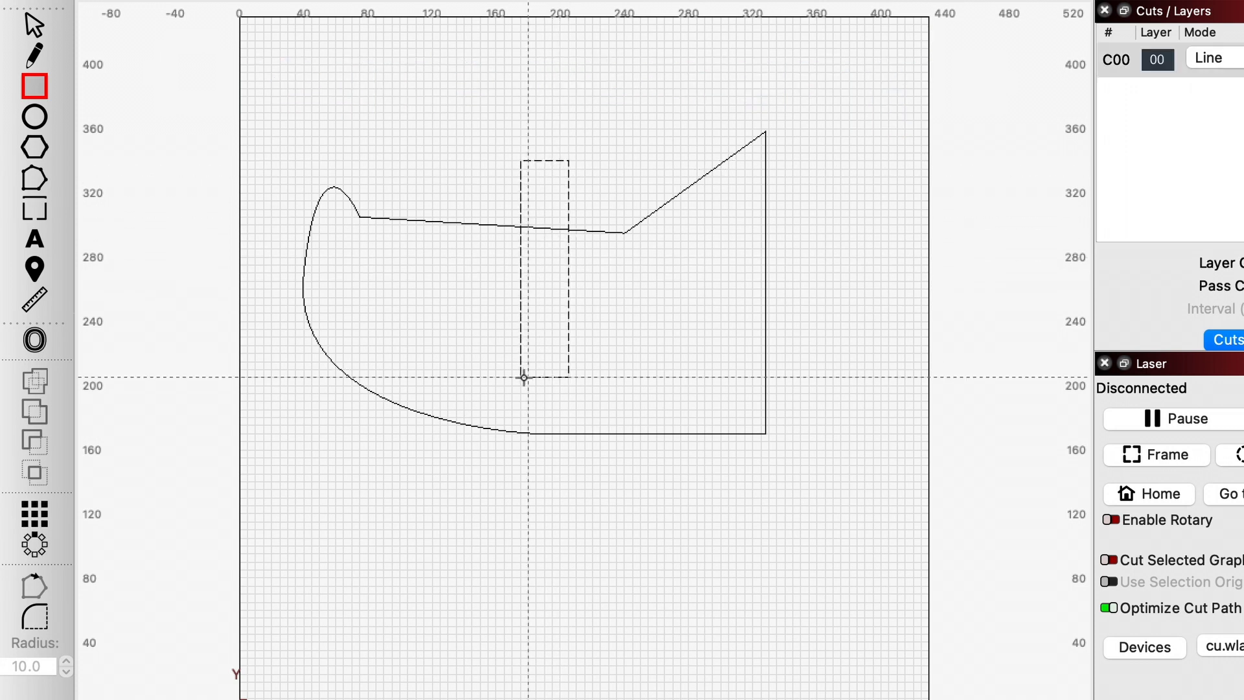
drag(633, 377, 730, 272)
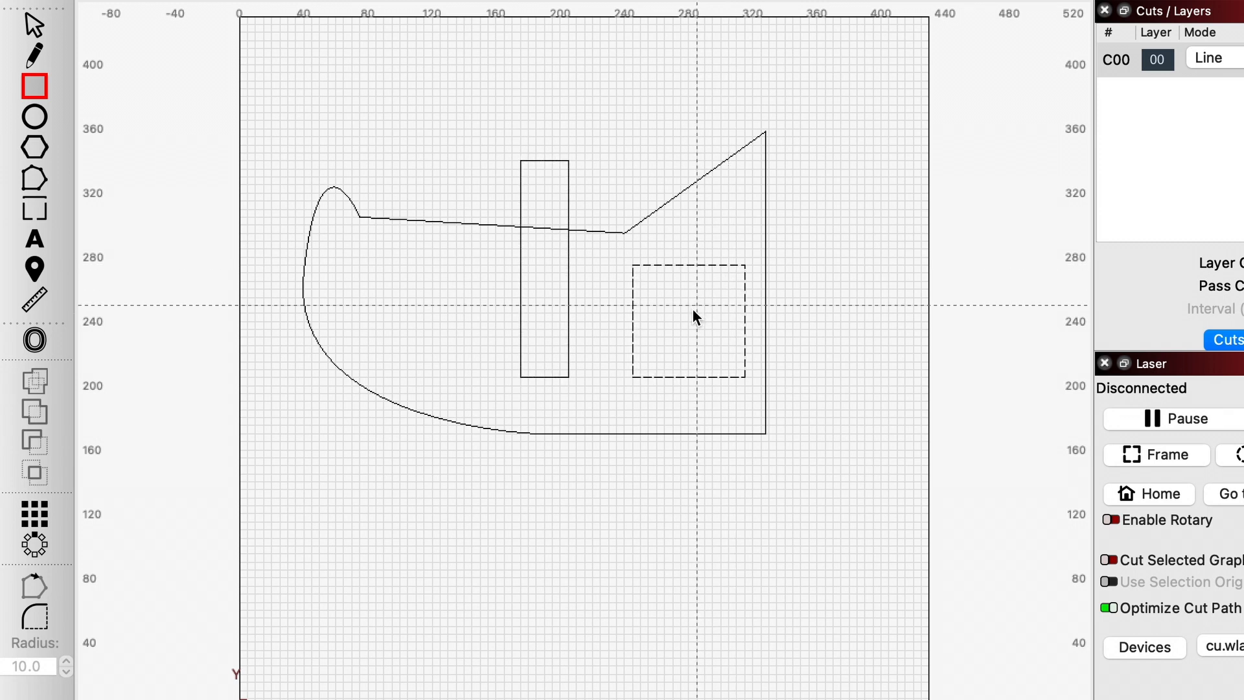
drag(688, 322, 719, 291)
key(super)
Draw below the outline an upright ellipse about 40 × 98 mm and an 80 mm circle with a concentric ellipse about 110 × 30 mm.
click(34, 117)
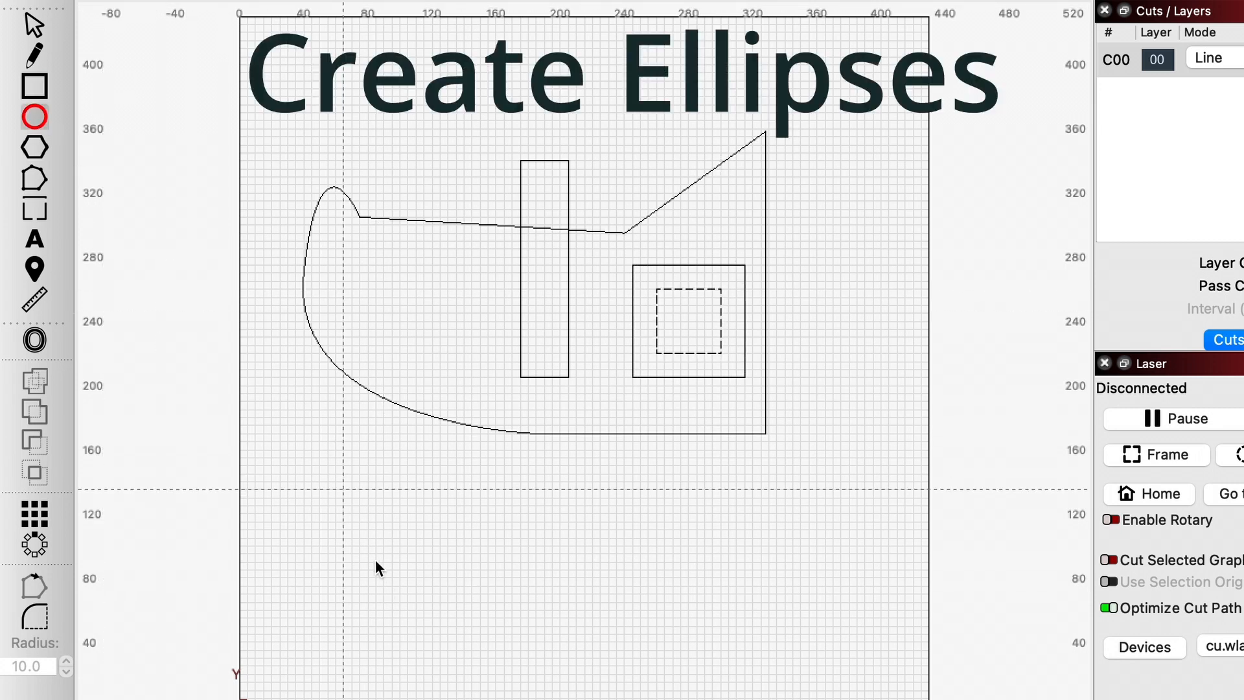
drag(384, 576, 450, 420)
drag(606, 577, 739, 483)
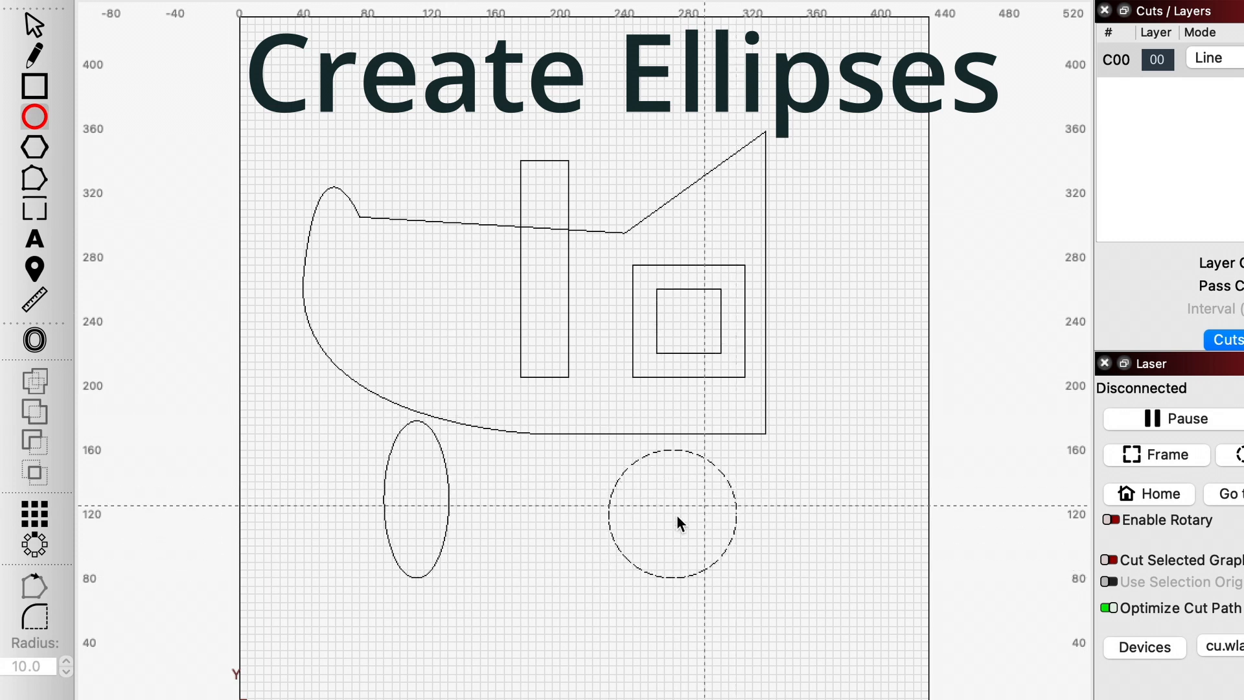
drag(674, 516, 758, 498)
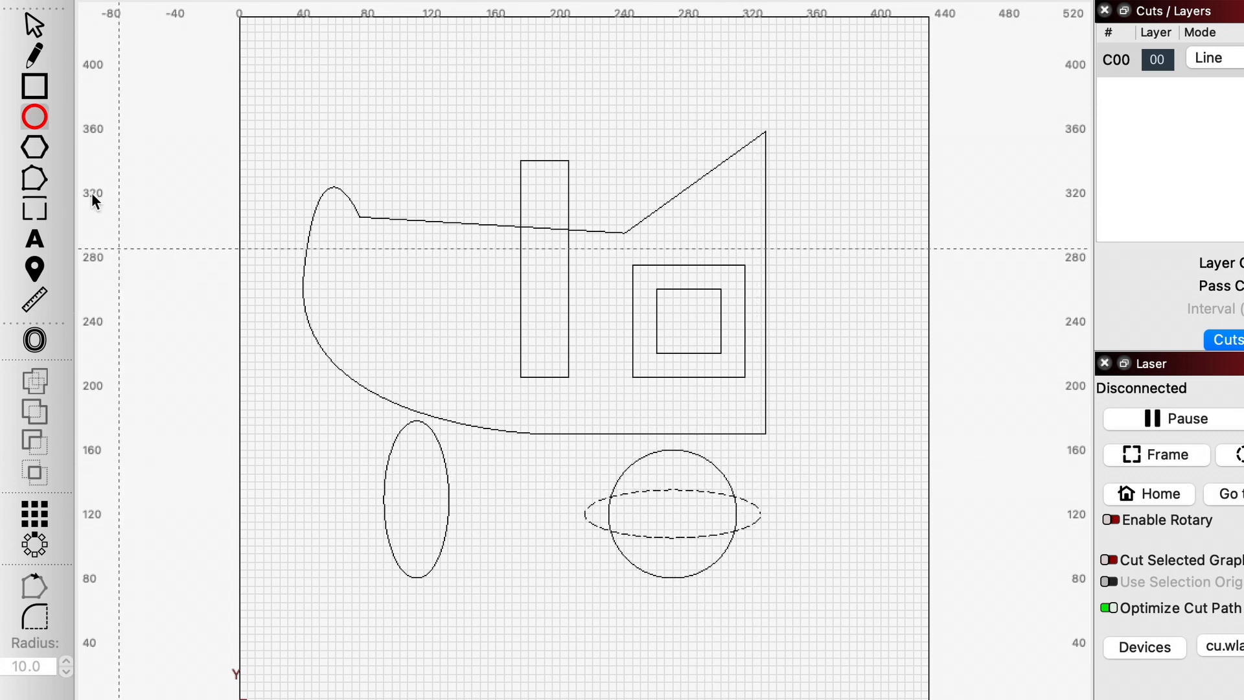
Draw two hexagons about 65 mm wide side by side above the outline, making the second one regular.
click(40, 147)
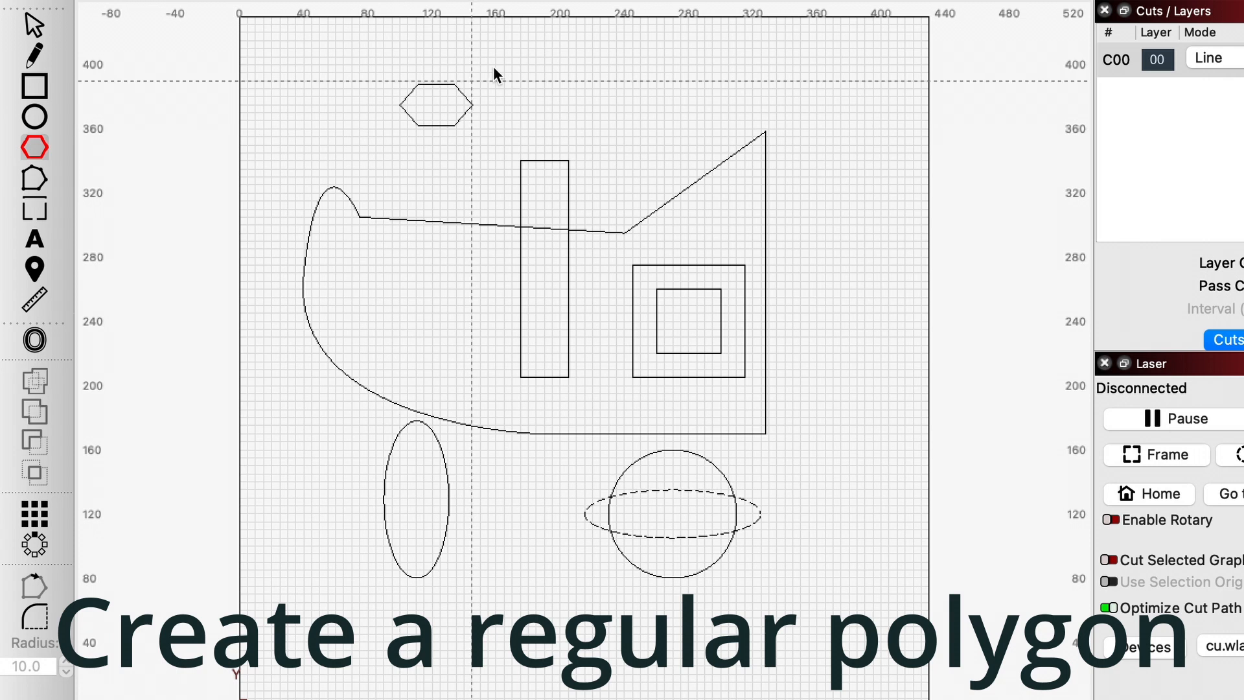
drag(494, 67, 502, 39)
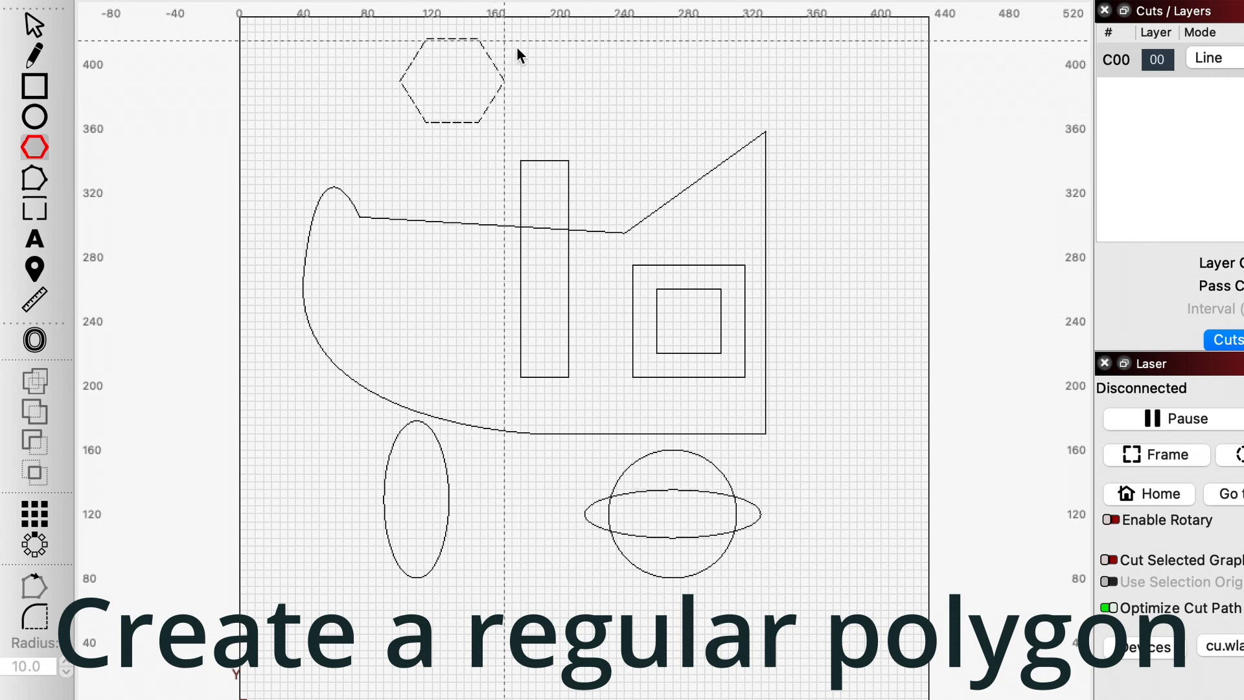
drag(647, 122, 692, 27)
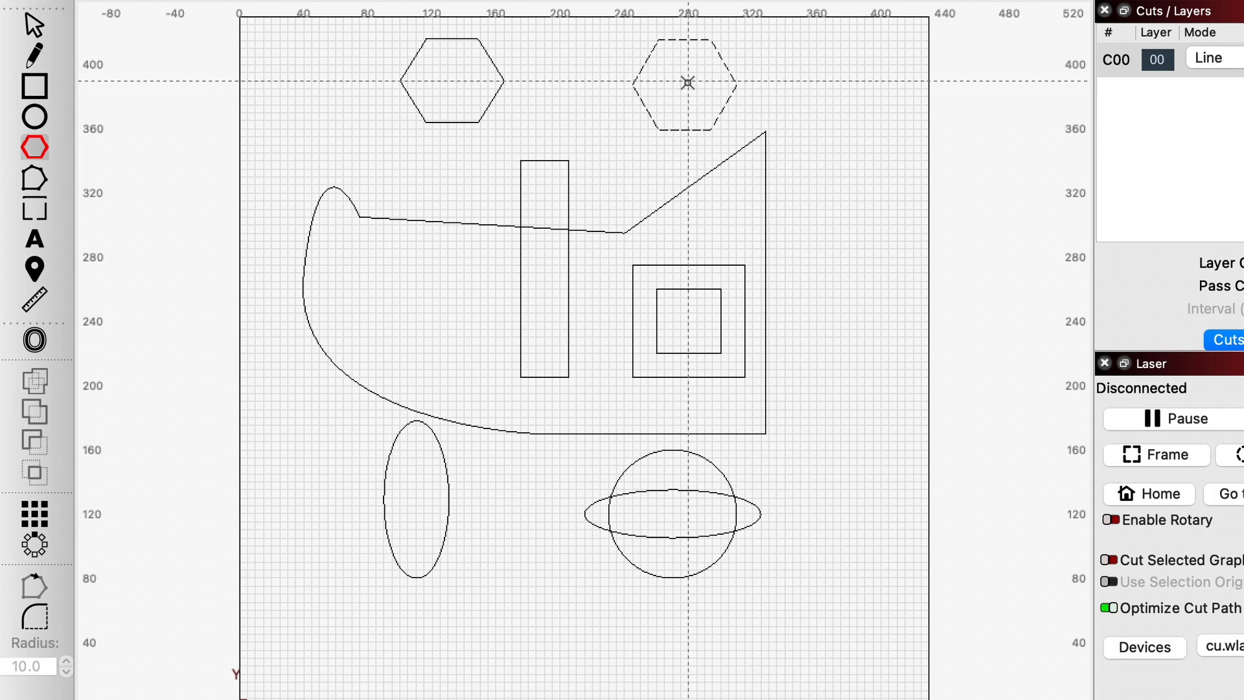
Draw a narrow hexagon about 32.5 × 56 mm inside the regular hexagon and show its shape properties.
drag(687, 83, 707, 37)
click(36, 25)
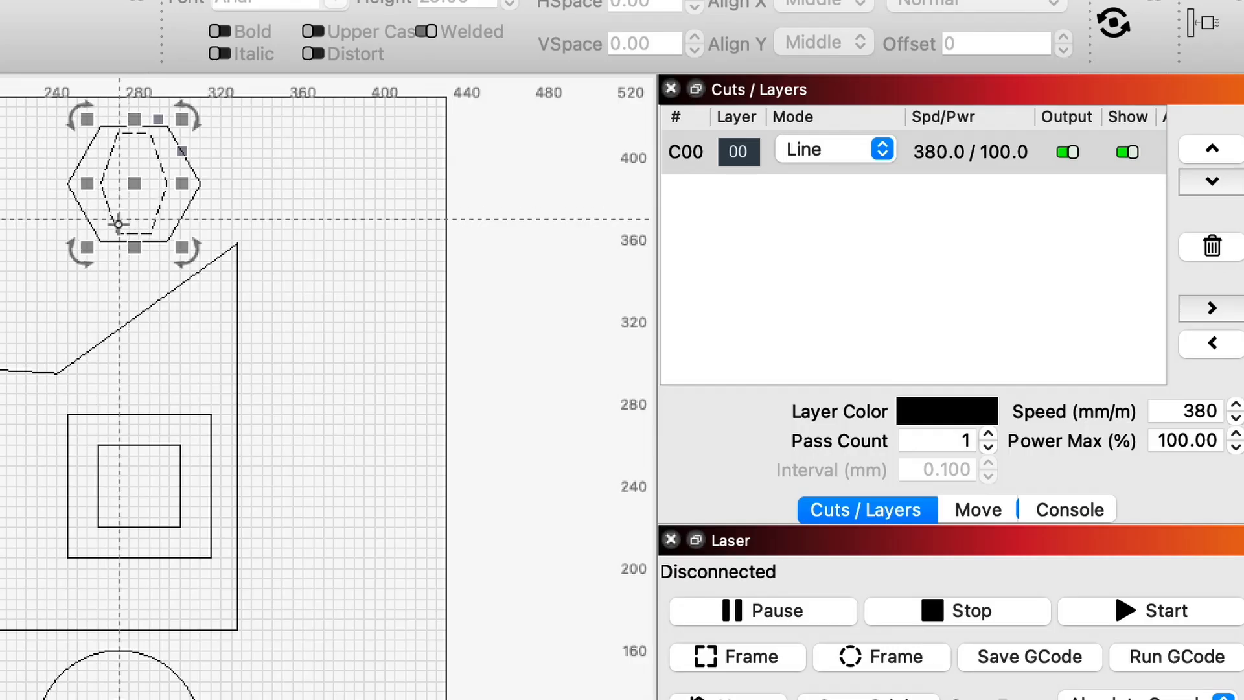
right_click(672, 117)
click(213, 655)
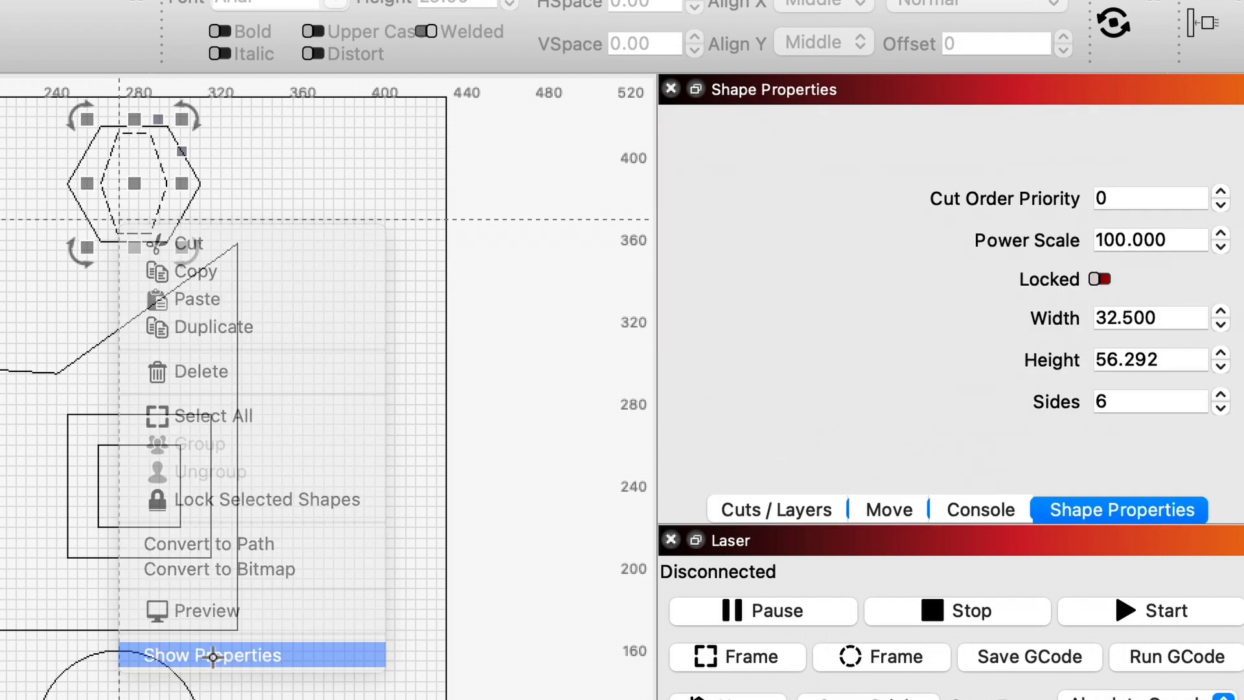
Try a higher number of sides on the inner polygon, and set its sides to 3.
click(1221, 395)
click(1221, 395)
click(1221, 395)
click(1221, 395)
click(1221, 395)
click(1221, 409)
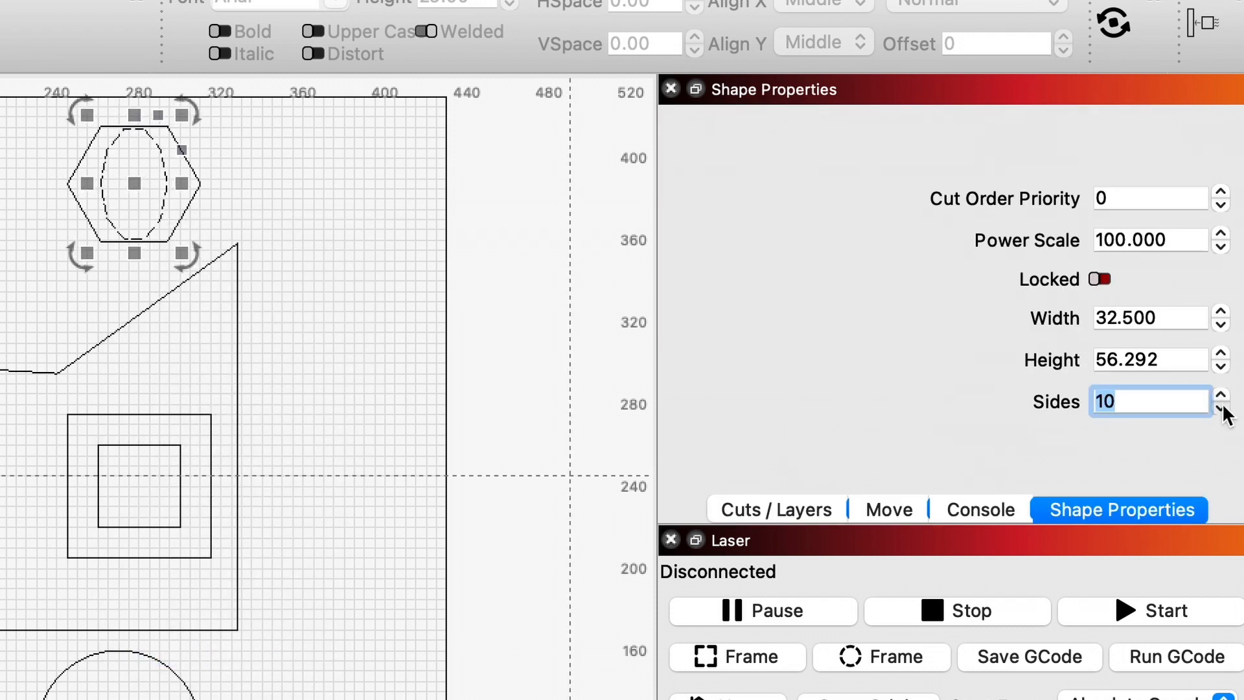
click(1222, 408)
click(1221, 408)
click(1222, 409)
click(1222, 408)
click(1222, 408)
click(1221, 409)
click(1222, 408)
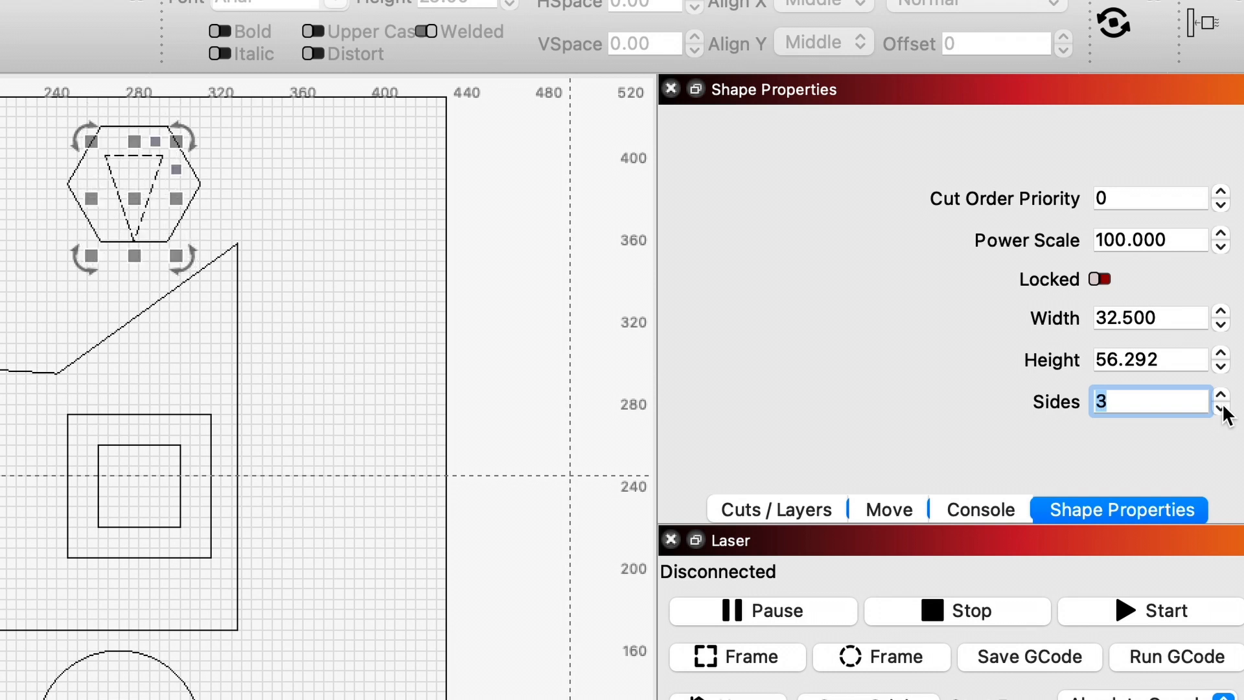
Edit the outline's nodes: bend its straight upper edge into a downward curve, and shift that edge's right end node and the lower-right corner outward.
click(25, 246)
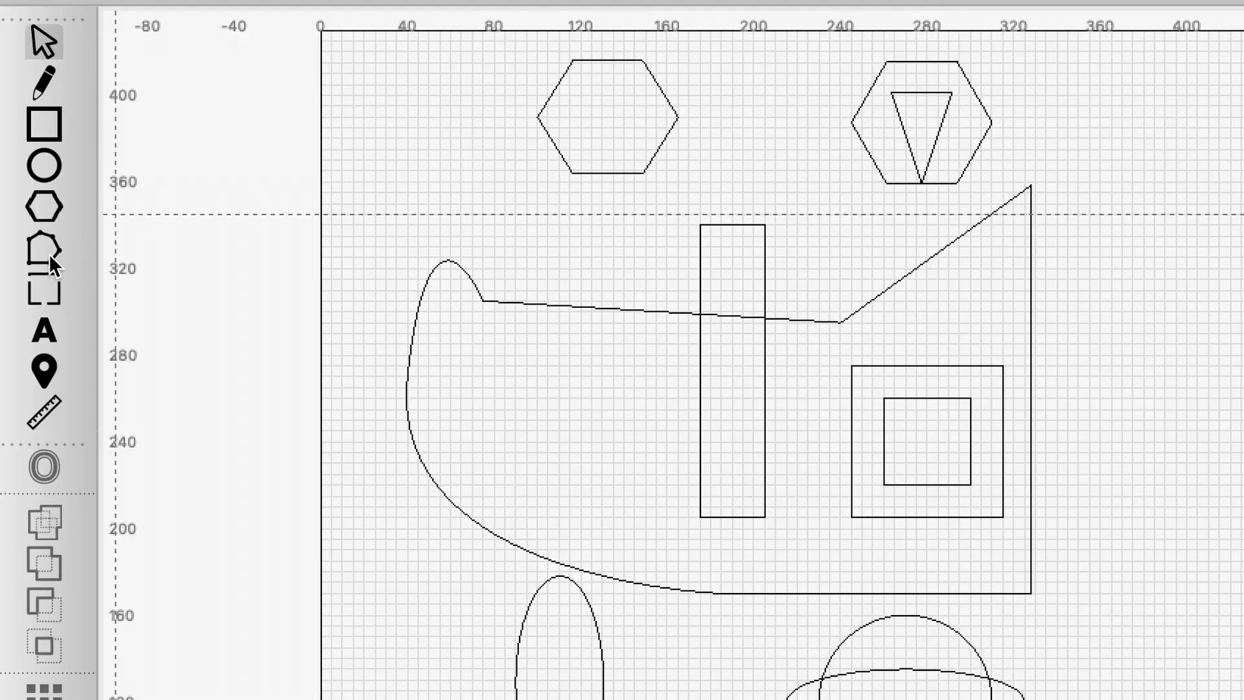
click(49, 254)
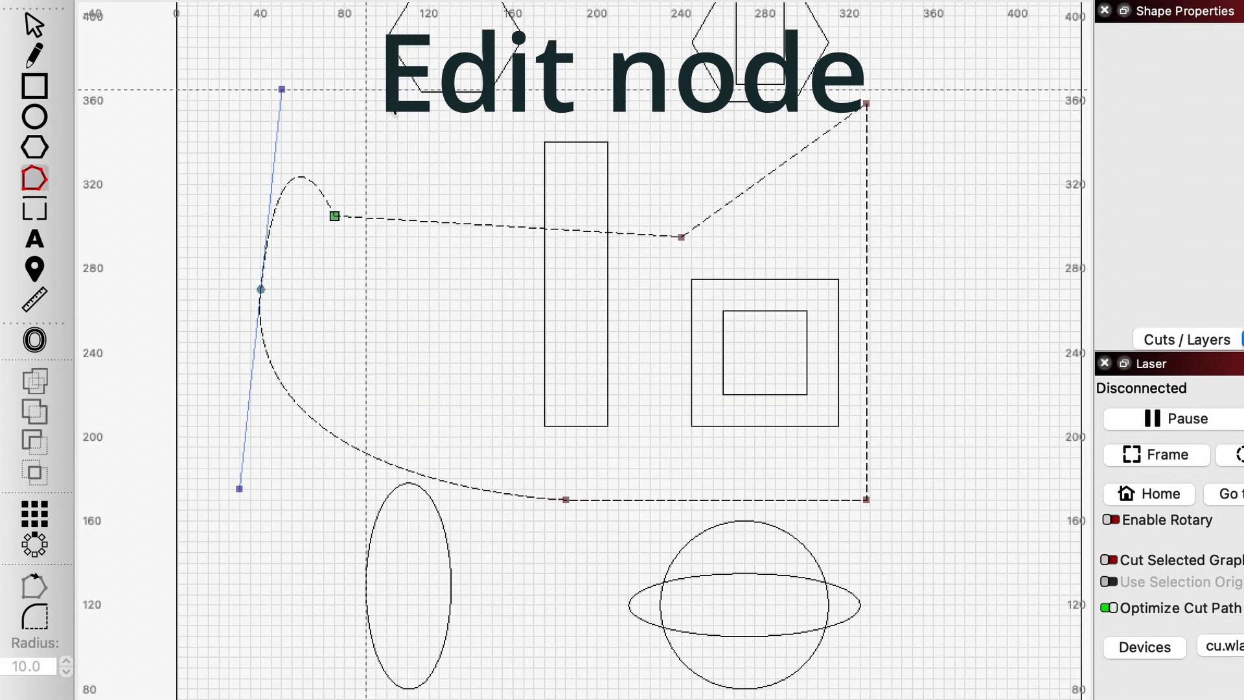
drag(524, 233, 567, 297)
mouse_move(681, 237)
mouse_down()
mouse_move(693, 174)
mouse_move(690, 226)
mouse_up()
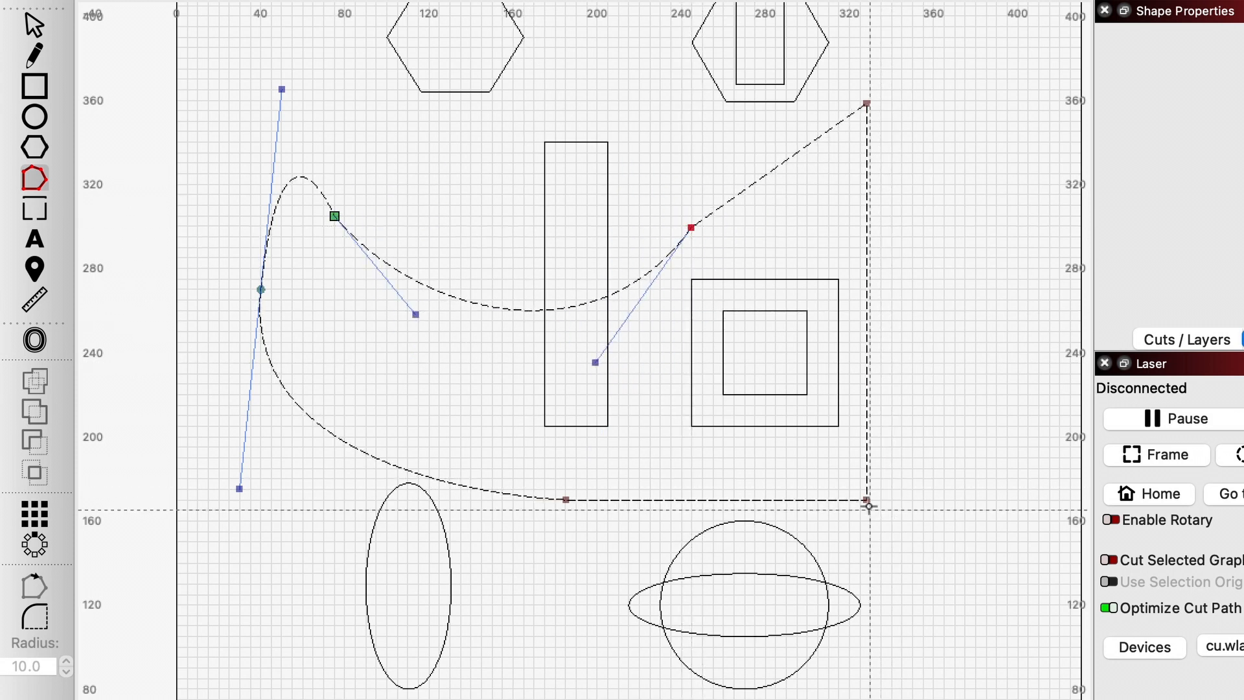
drag(866, 499, 994, 499)
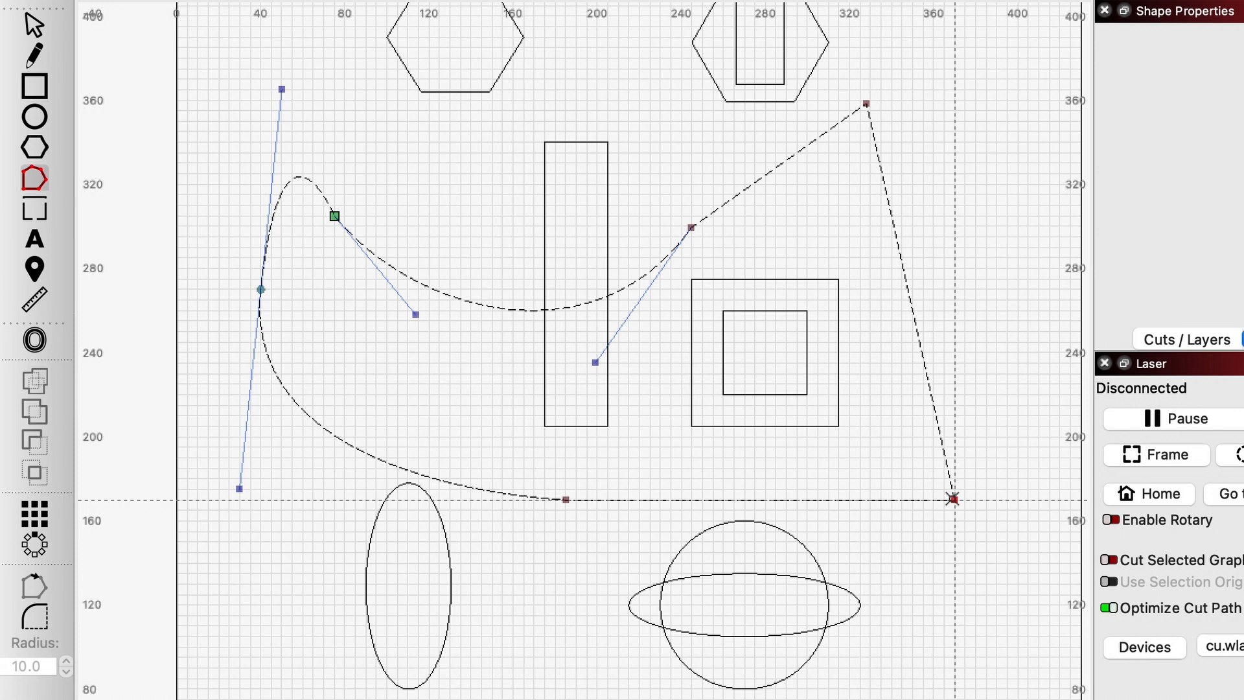
Reshape the outline's left curve into an inward hook by its handles, and add four tabs spread around the outline.
mouse_move(282, 89)
mouse_down()
mouse_move(219, 90)
mouse_move(333, 75)
mouse_move(261, 81)
mouse_up()
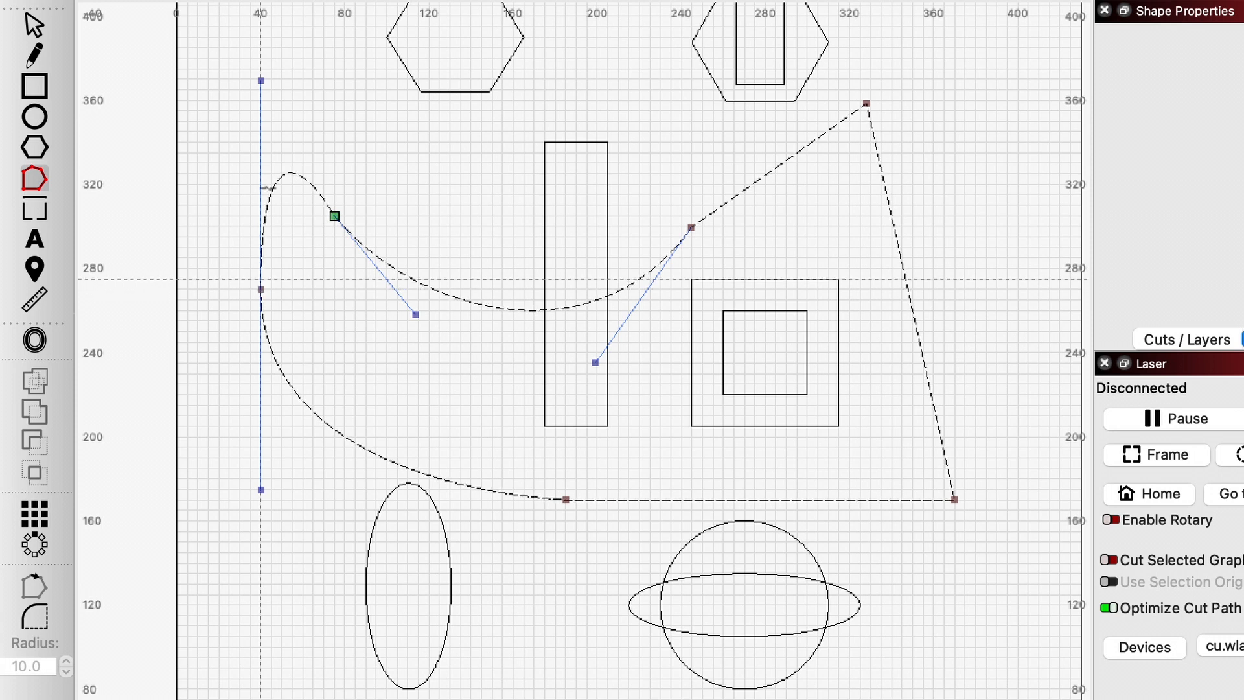
drag(261, 80, 427, 357)
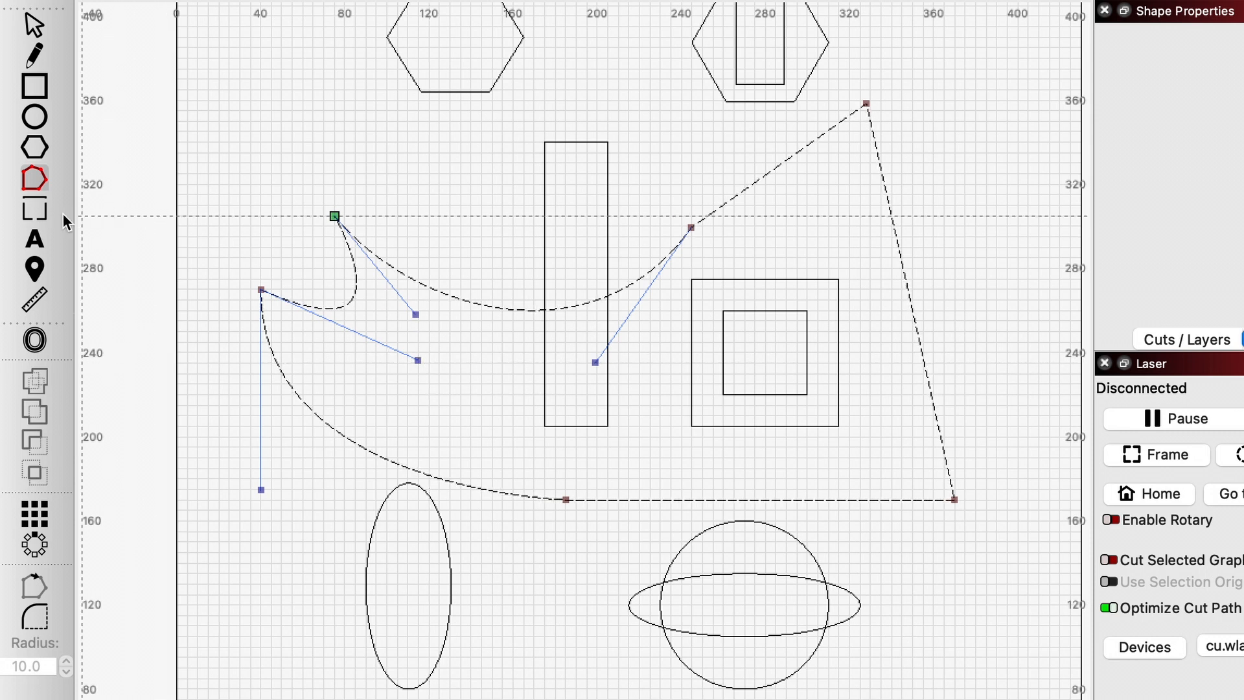
click(39, 212)
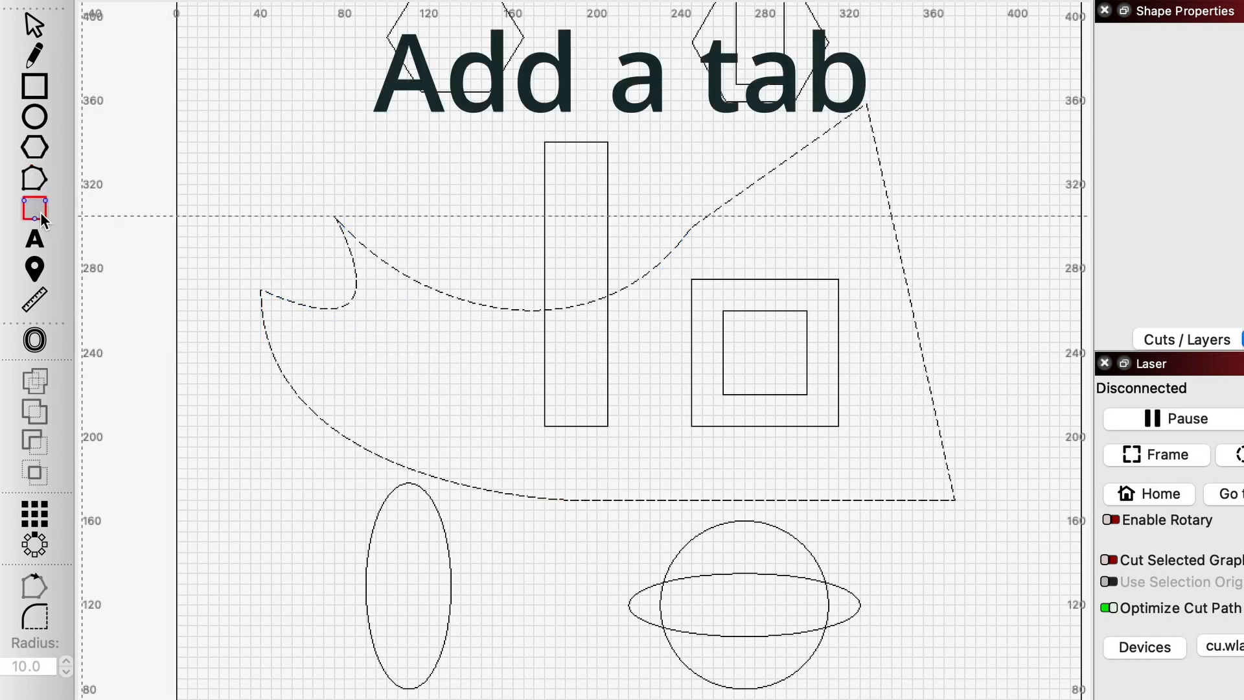
click(460, 299)
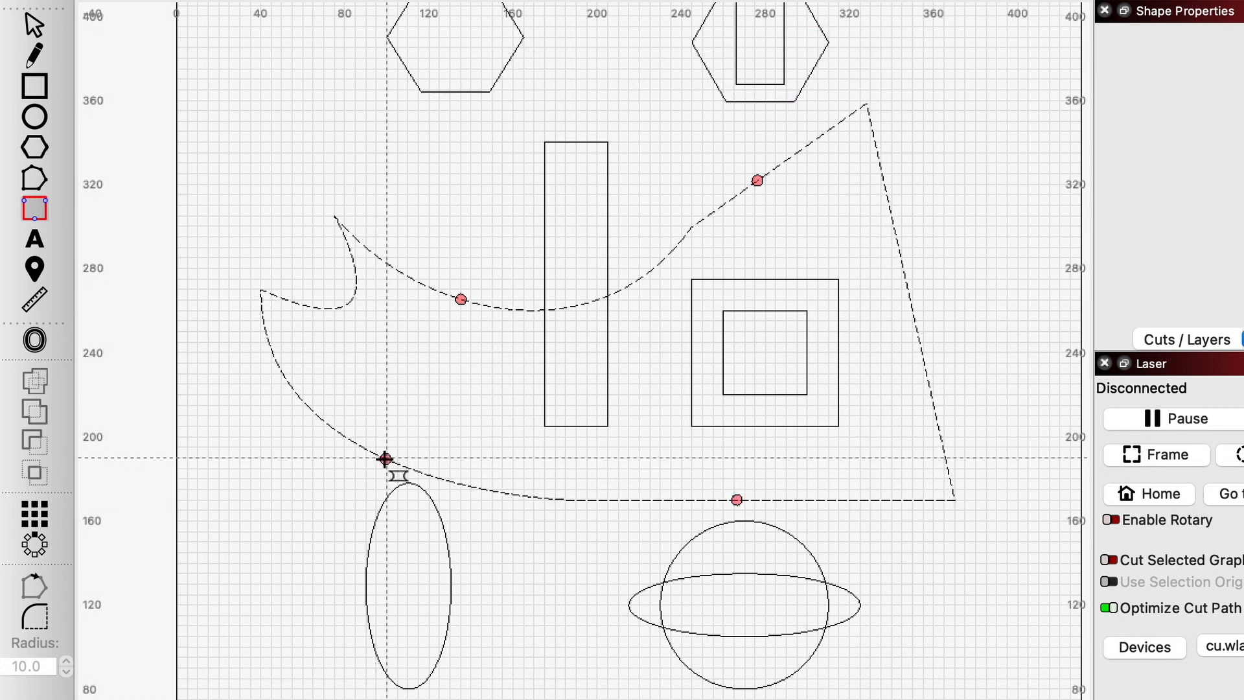
Add a two-line text reading "abcd" and "あいうえお" over the outline's upper-left tip.
click(39, 236)
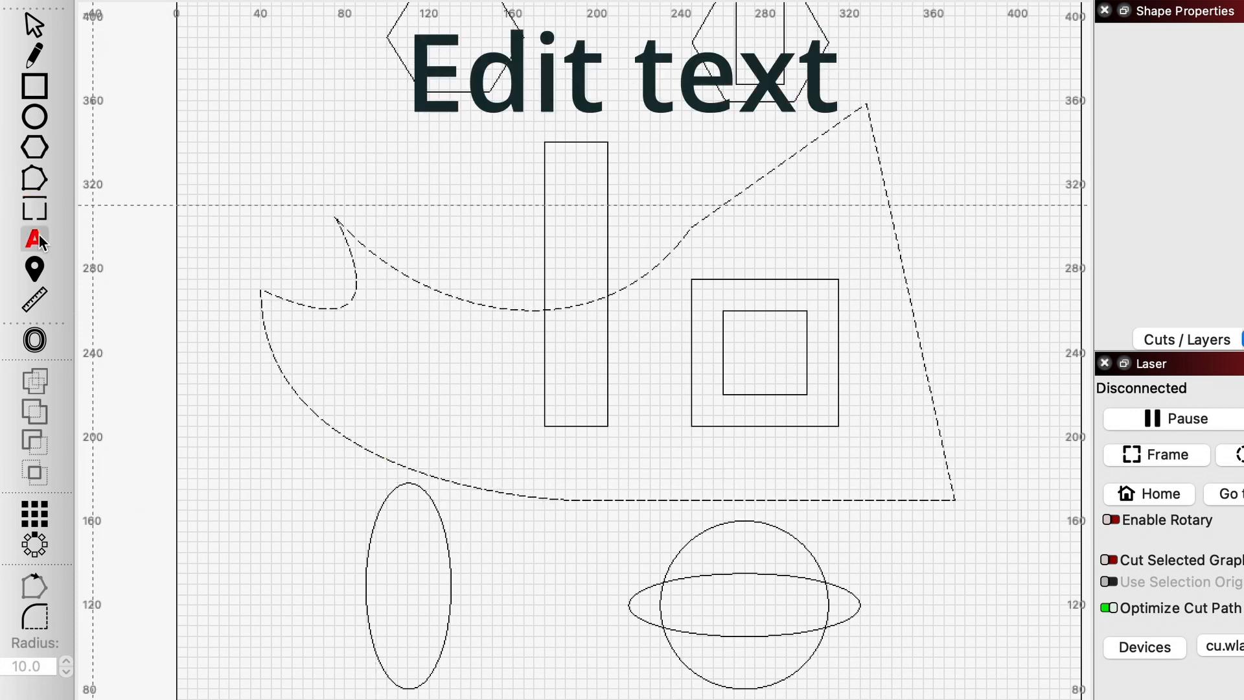
click(335, 167)
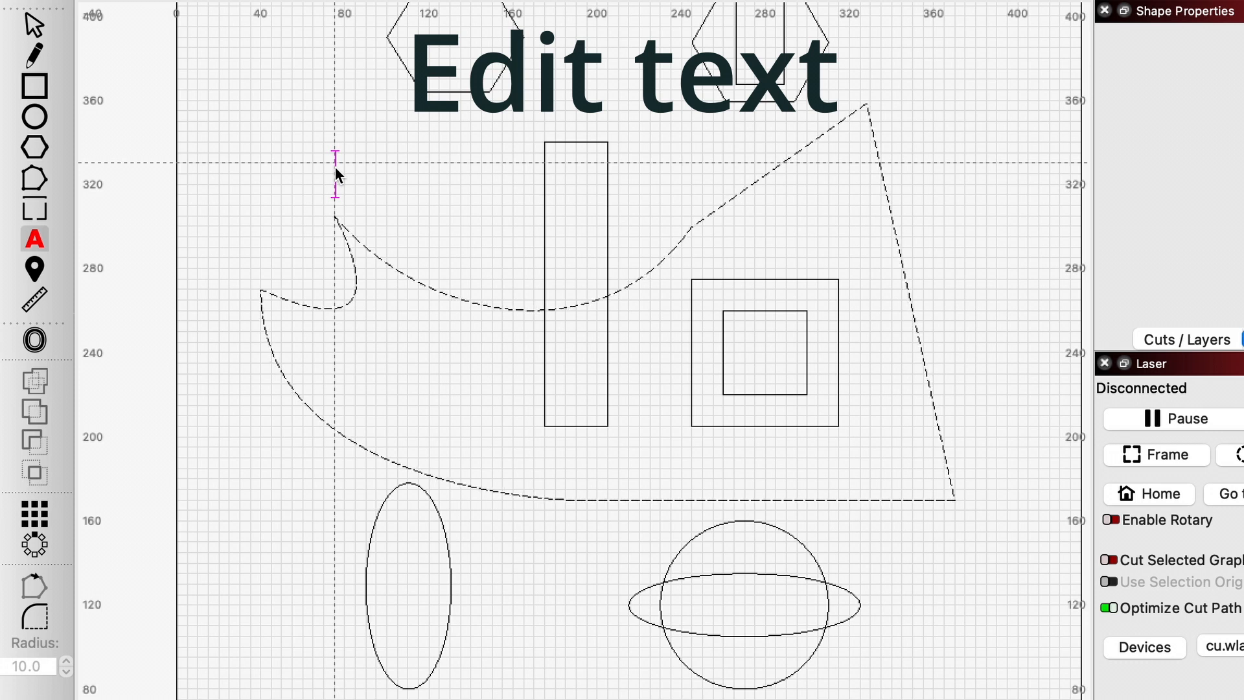
text(abcd)
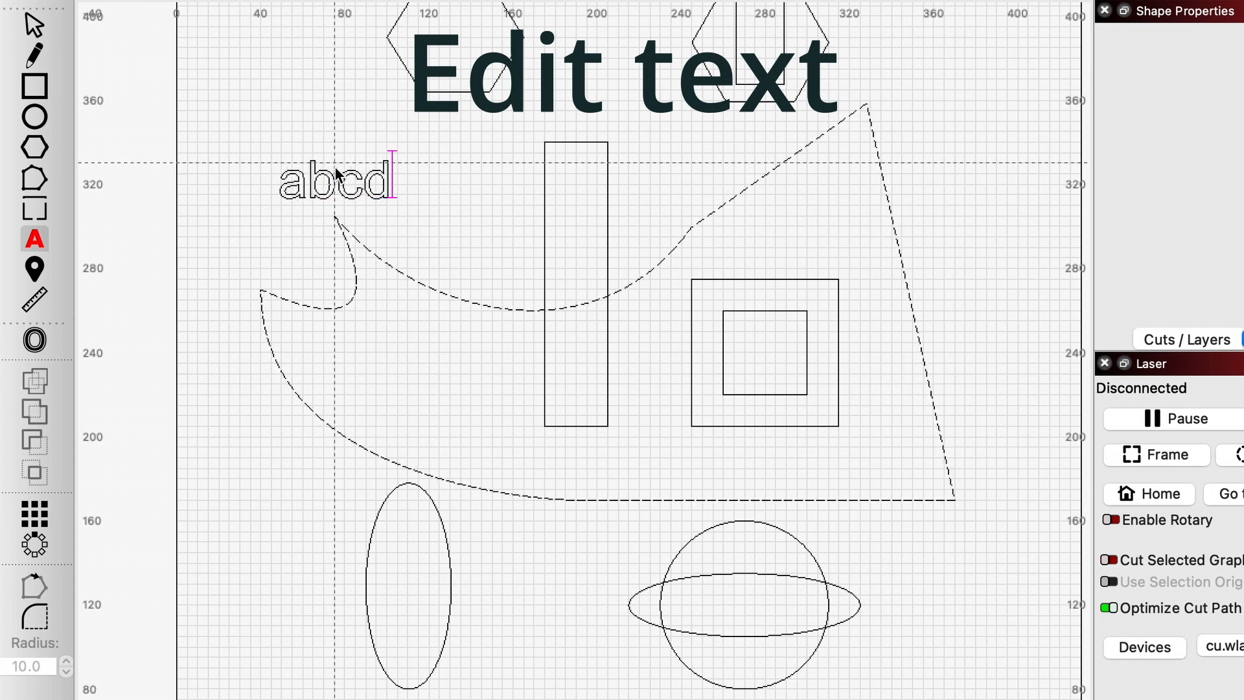
key(Return)
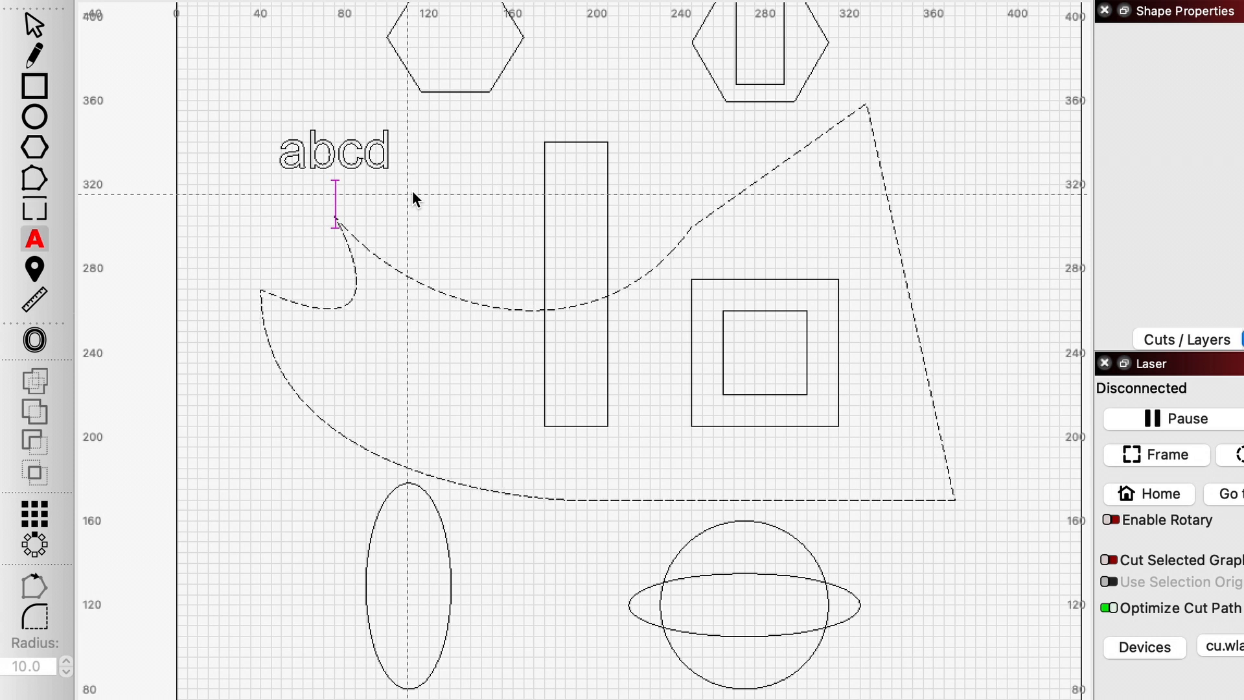
text(あいうえお)
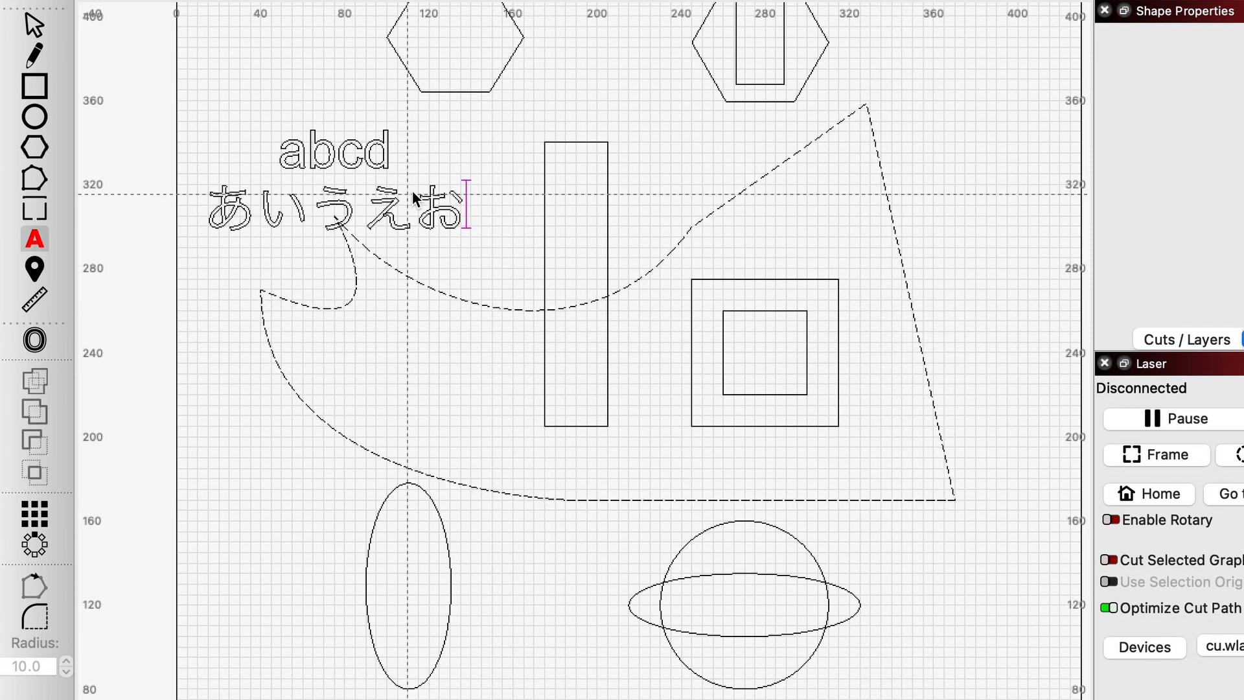
Add the text "私の名は" inside the outline, to the left of the squares.
click(482, 360)
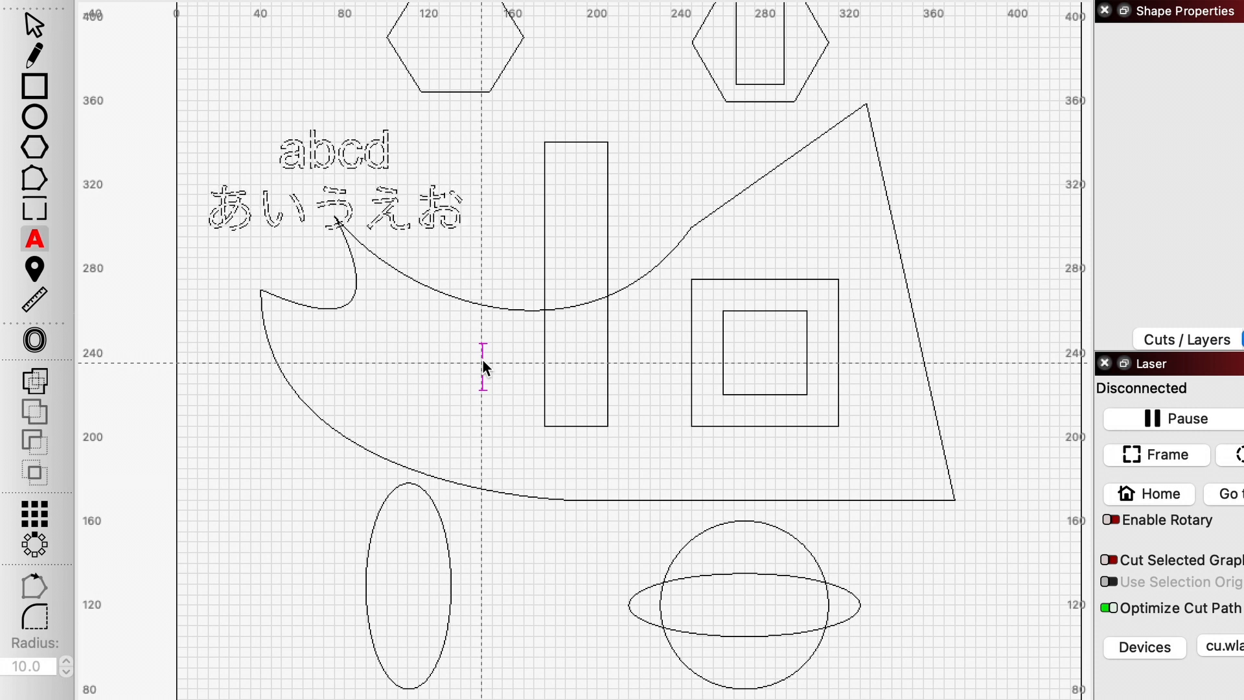
text(私の名は)
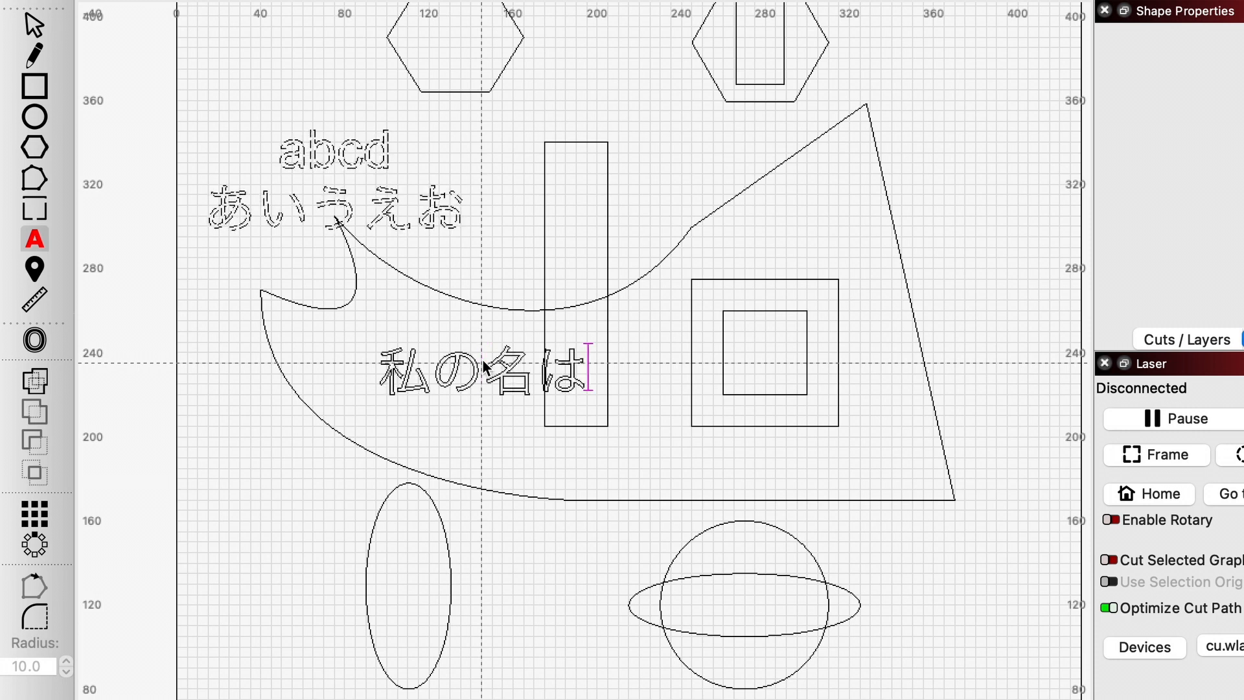
click(31, 274)
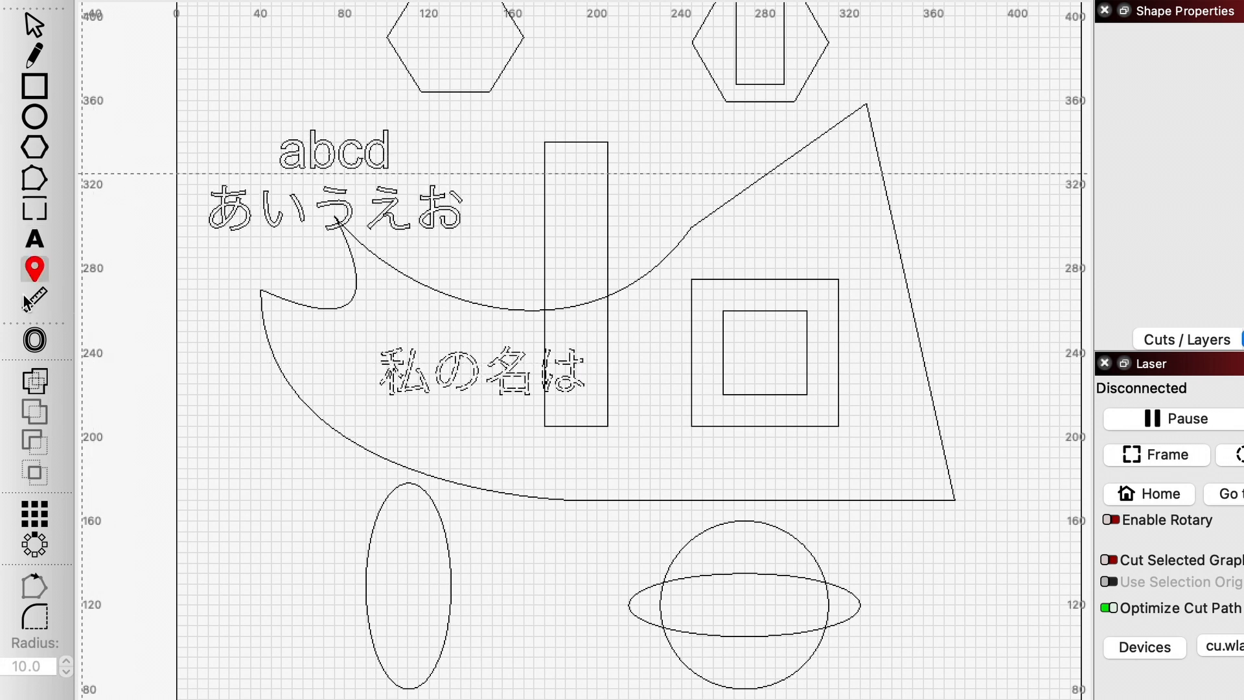
Measure the inner square and the horizontal distance between its two vertical sides, and close the measurement.
click(32, 298)
mouse_move(747, 345)
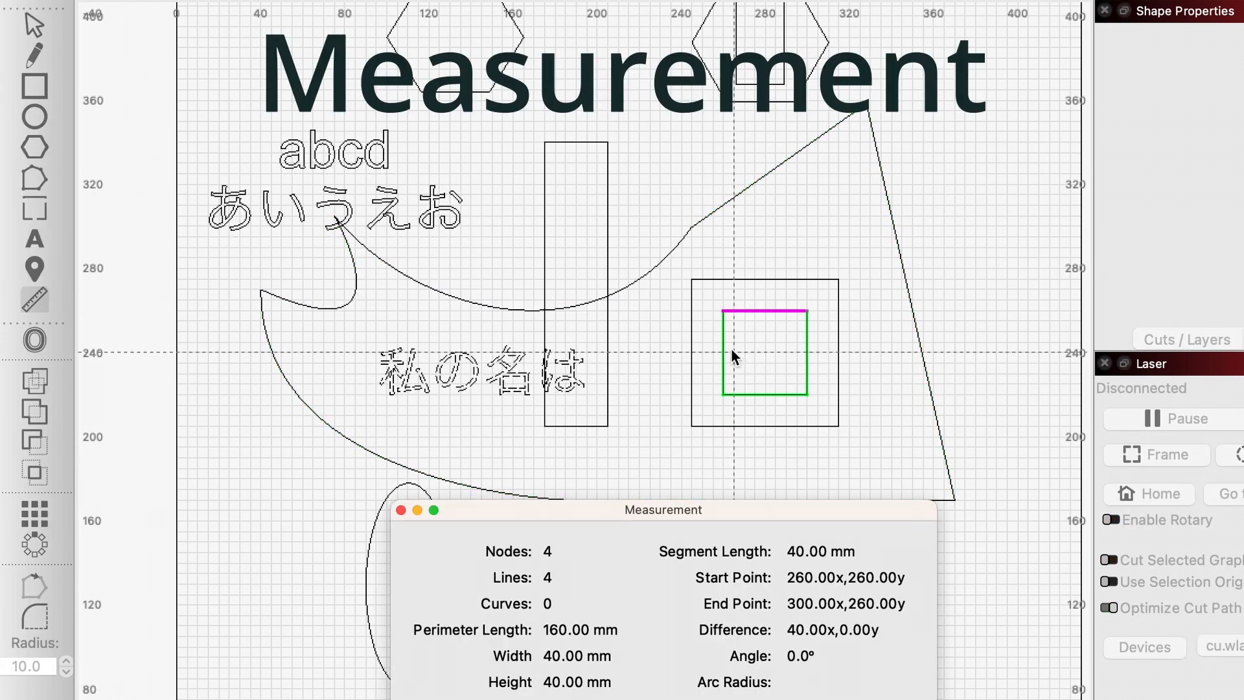
drag(725, 343, 810, 339)
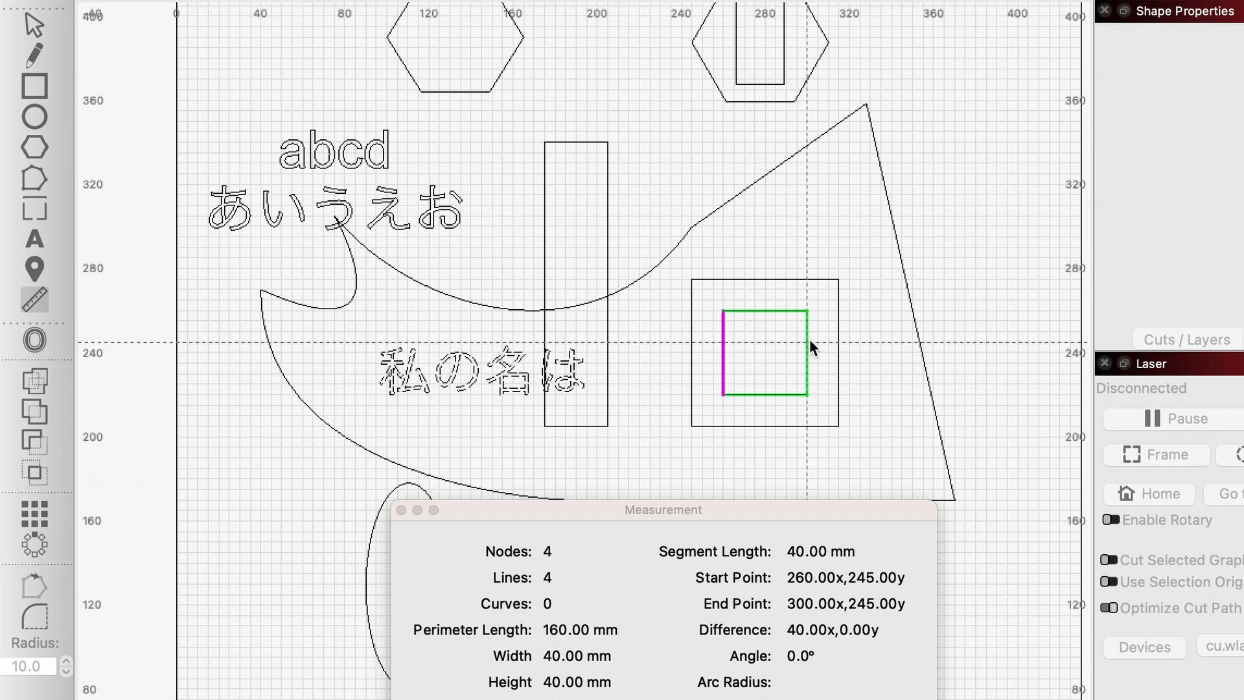
click(401, 510)
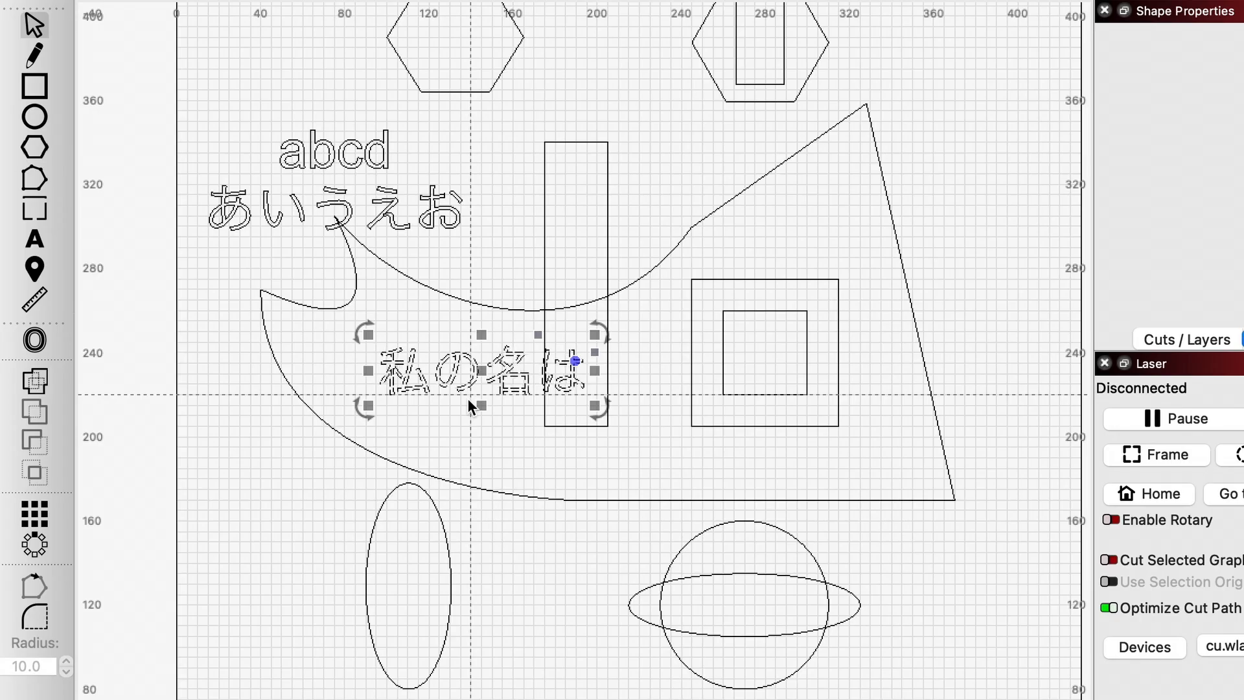
Start an outward offset of the text "私の名は", compare the Round, Bevel and Corner styles, and choose Corner.
scroll(467, 398, up, 5)
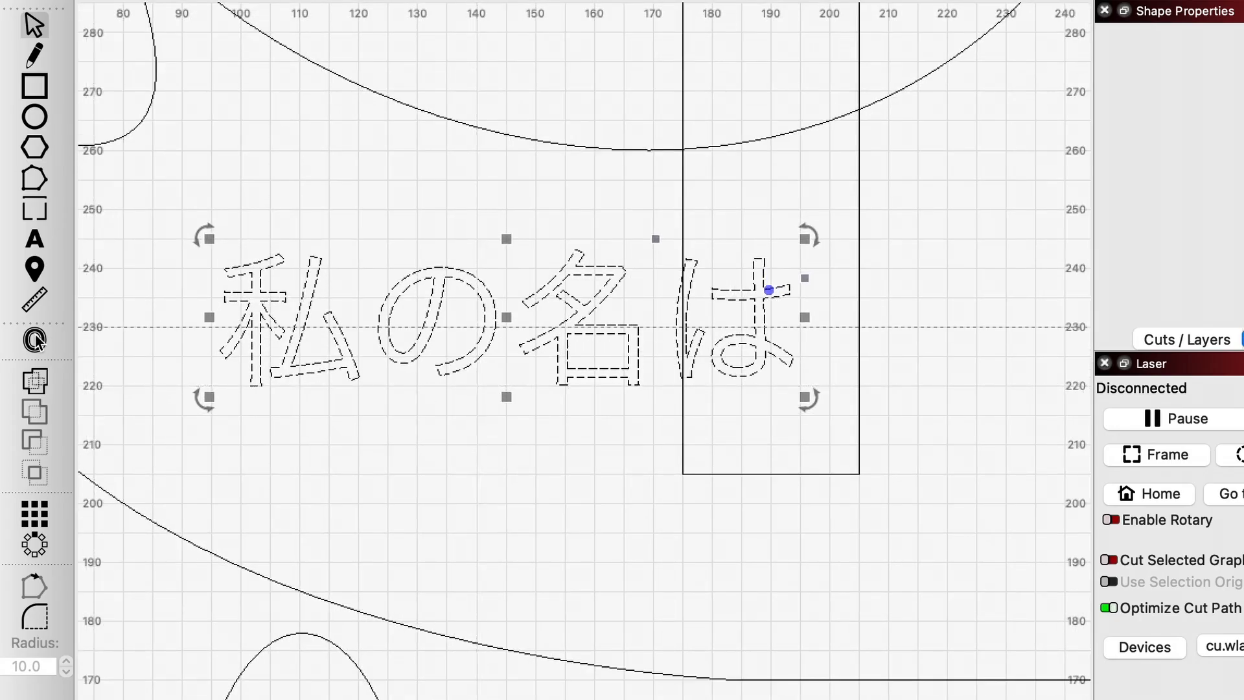
click(36, 339)
click(587, 568)
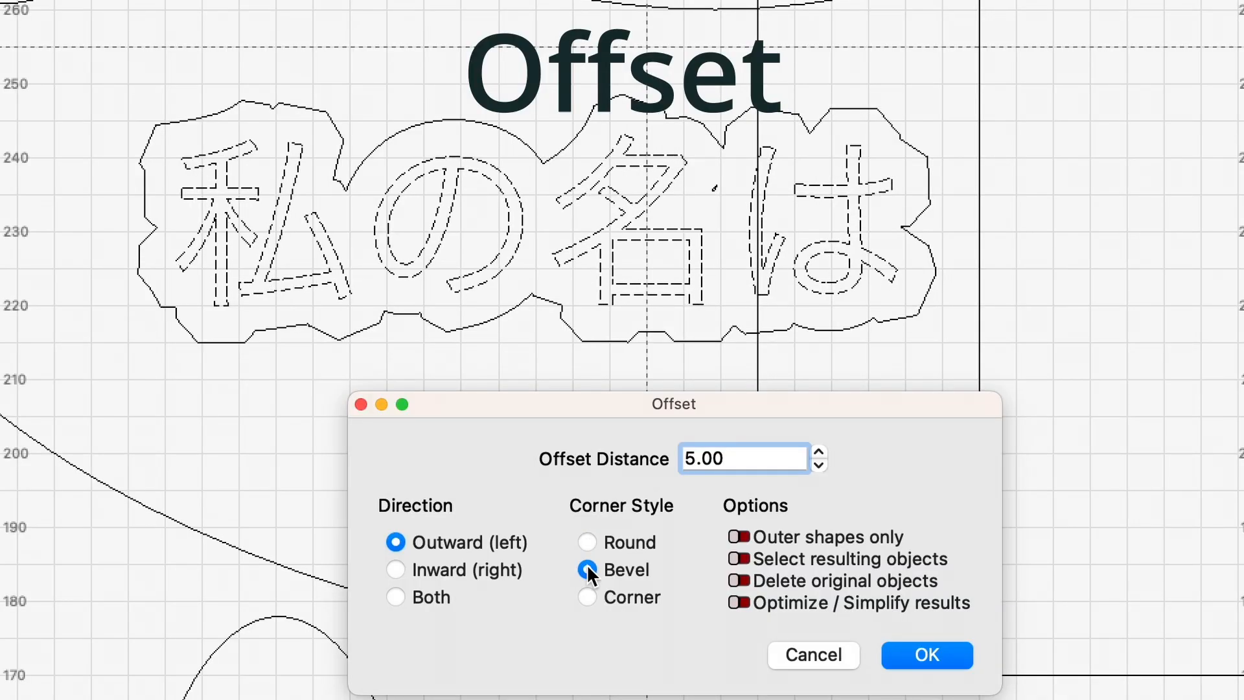
click(588, 592)
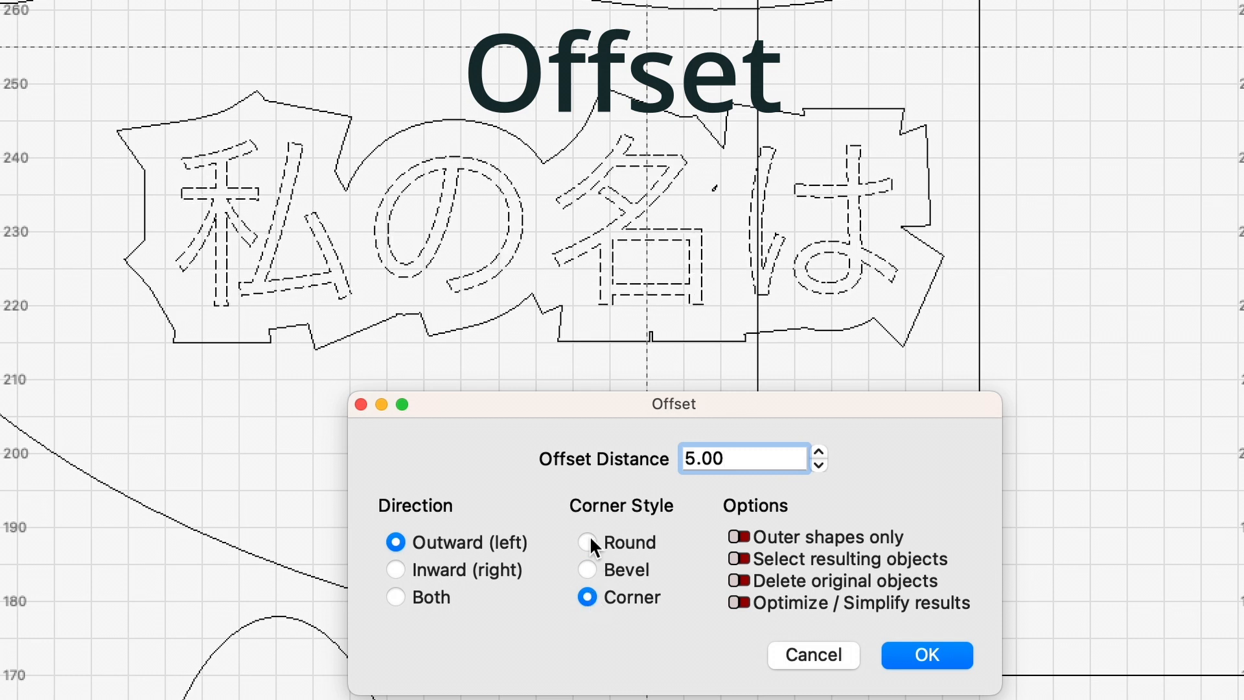
click(590, 535)
click(589, 561)
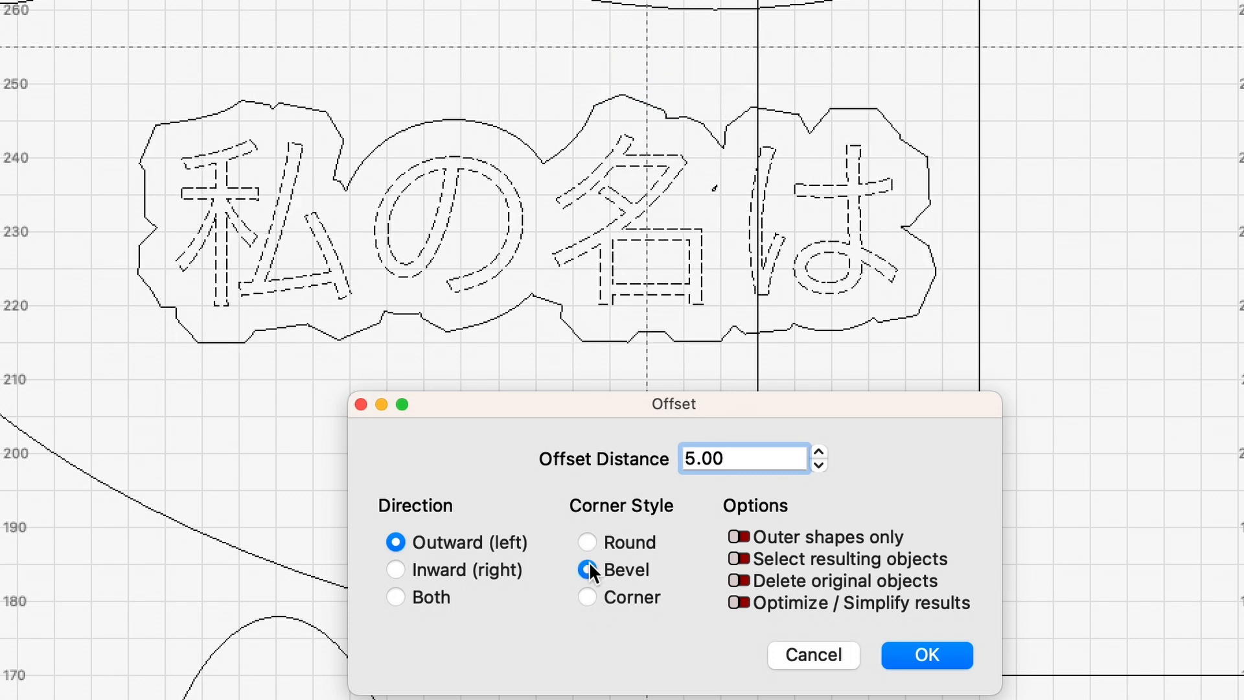
click(589, 594)
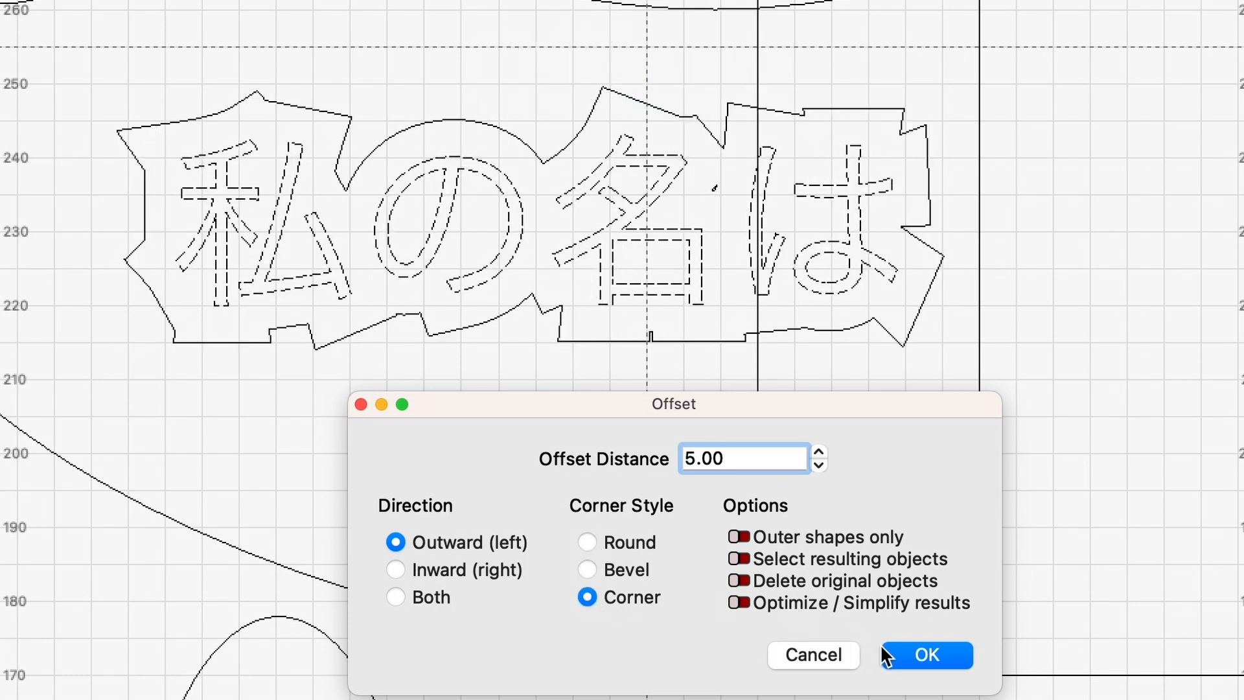
Try offset distances of 8.00 and 4.00 for the text, set the distance to 1.00 and apply the offset.
click(819, 451)
click(819, 451)
click(819, 450)
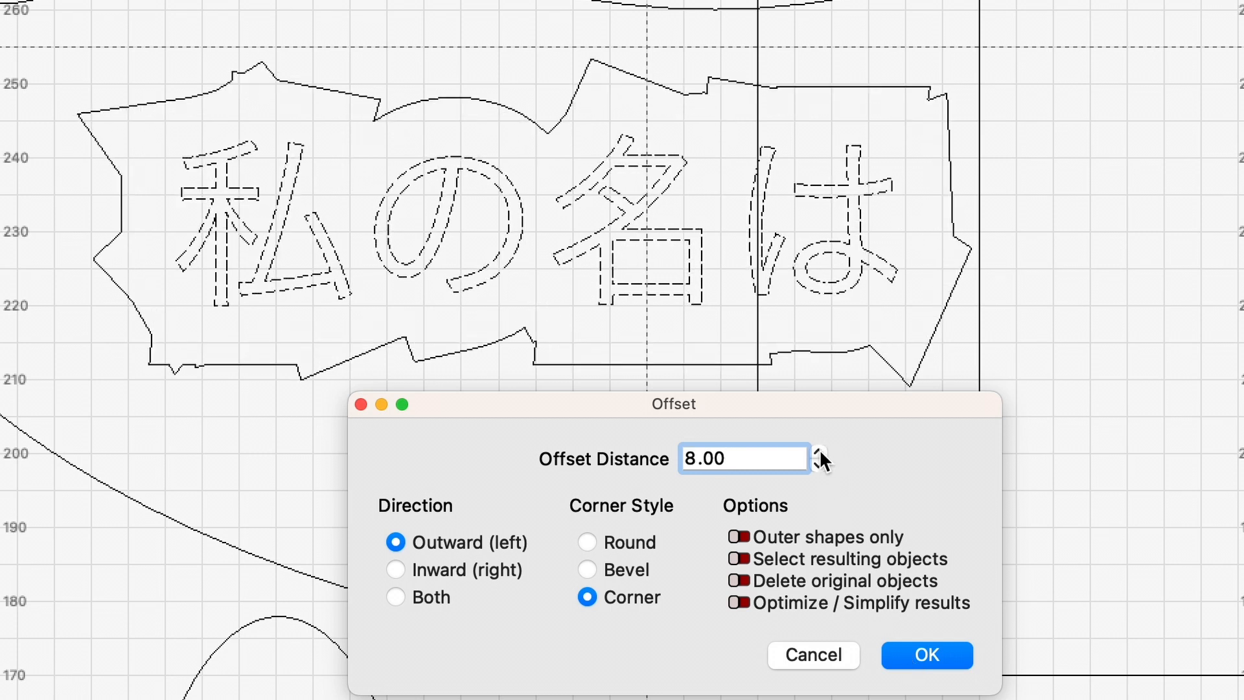
click(817, 465)
click(817, 464)
click(817, 464)
click(818, 465)
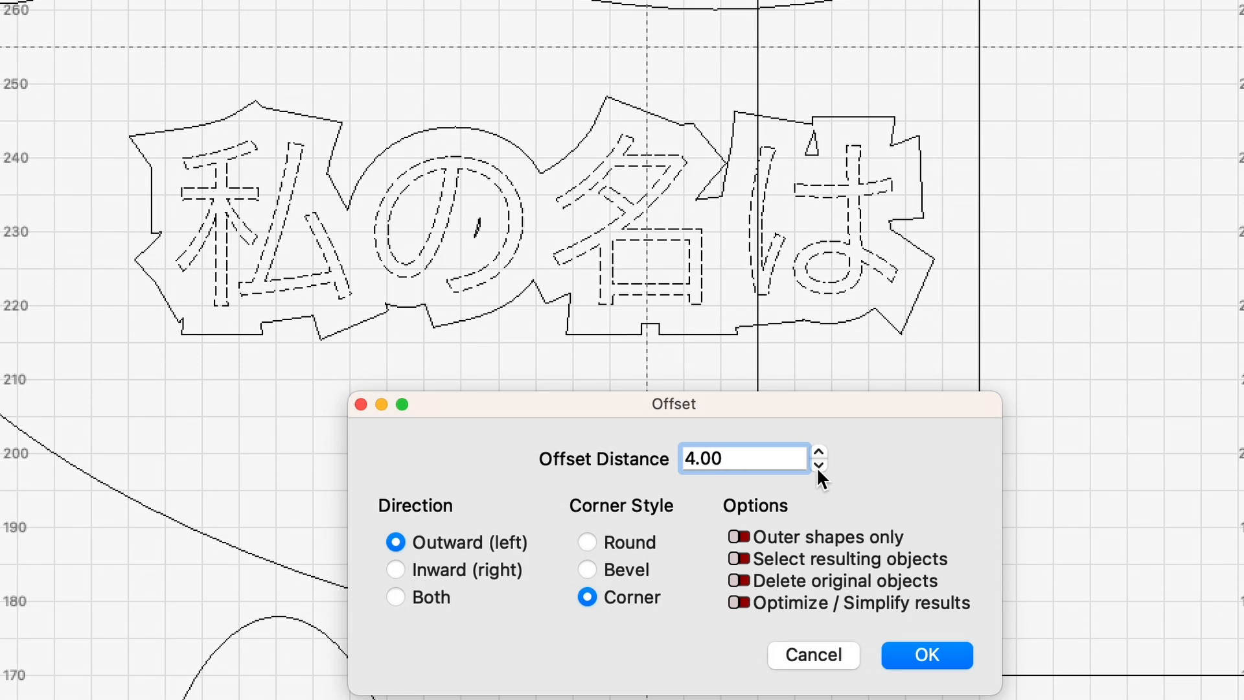
click(817, 463)
click(818, 464)
click(818, 464)
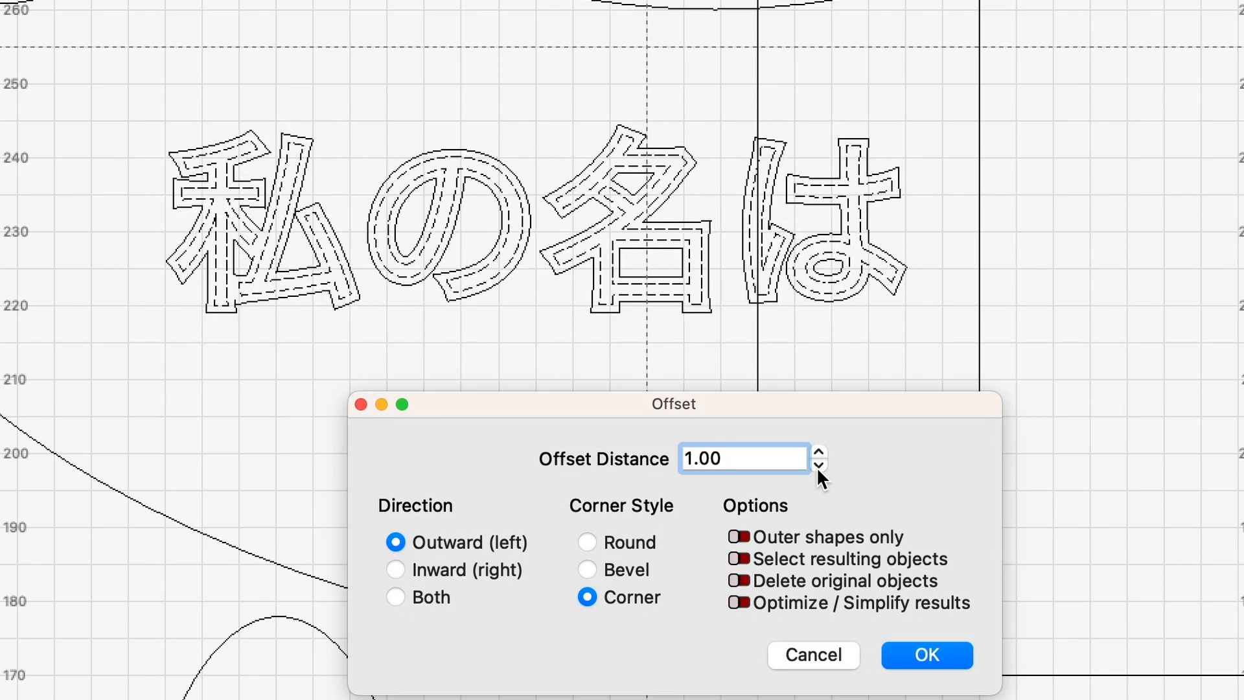
click(923, 653)
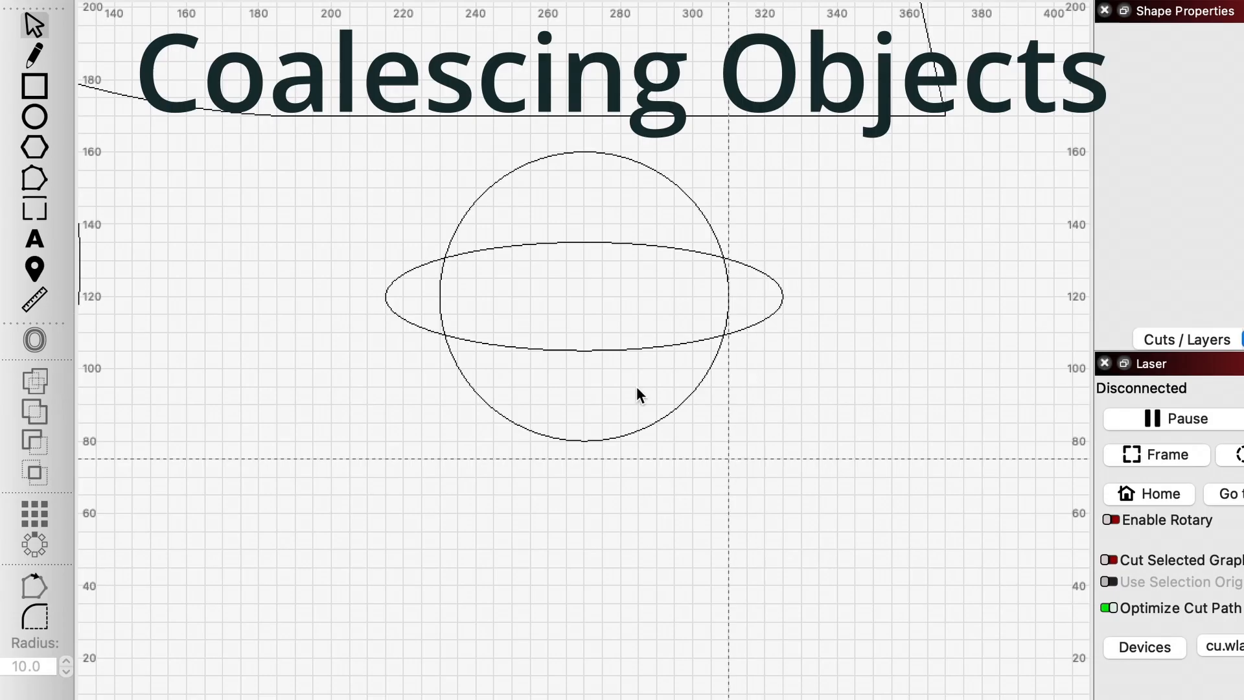
Unite the circle and the horizontal ellipse into a single shape, and undo the union.
drag(767, 454, 589, 292)
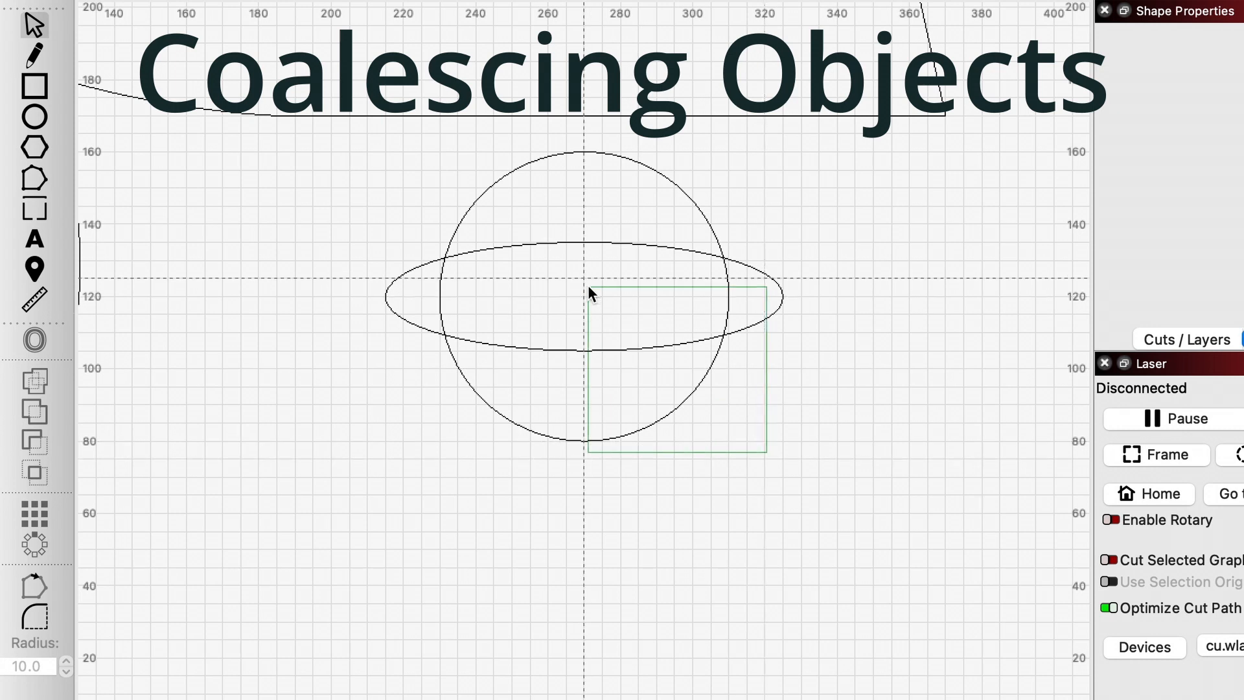
click(36, 410)
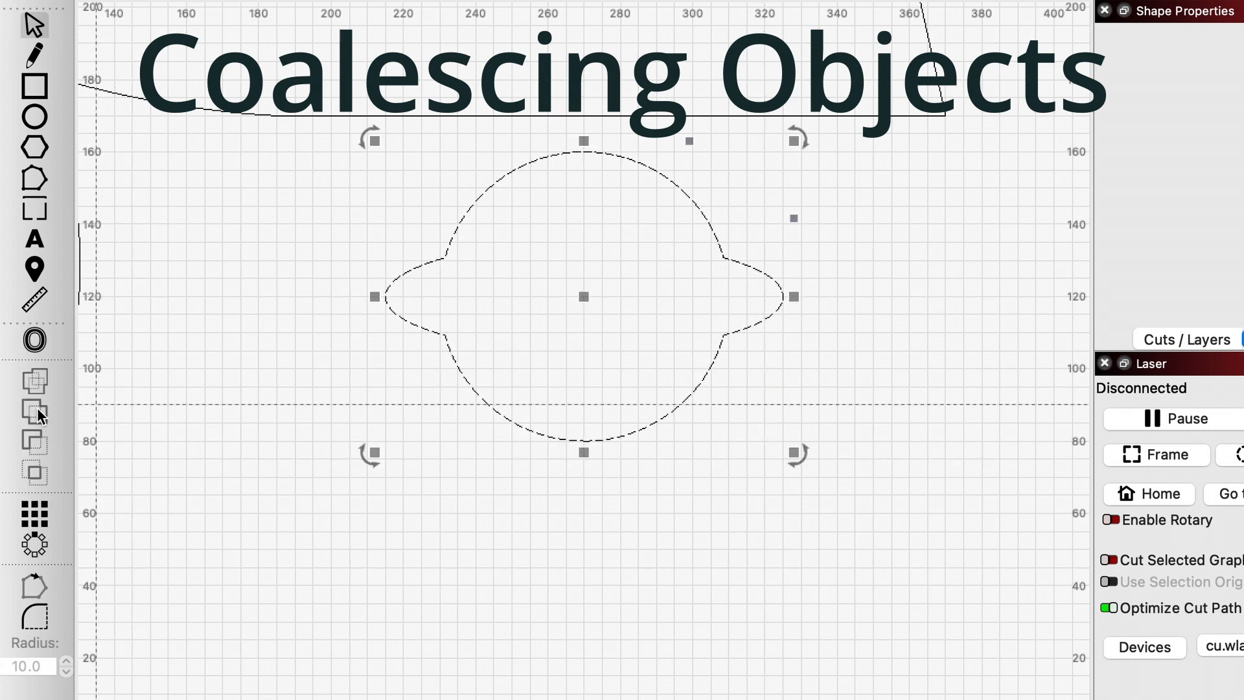
key(ctrl+z)
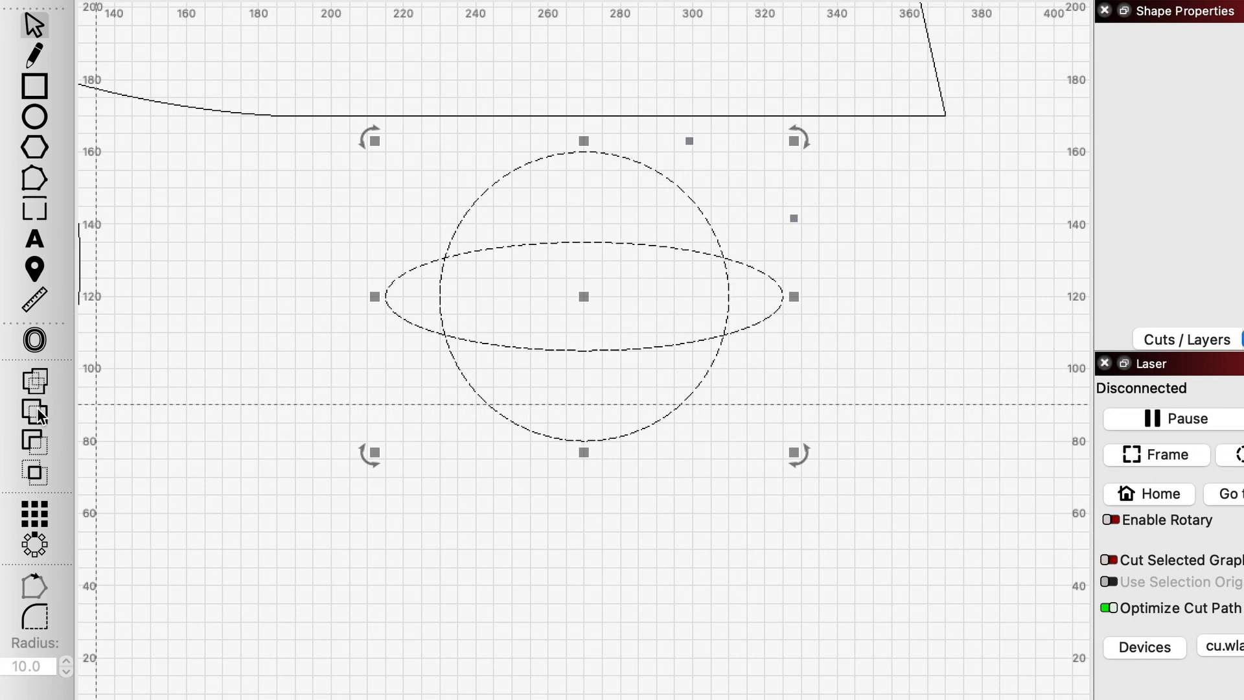
Try welding the circle and the horizontal ellipse, and subtracting the ellipse from the circle, undoing each result.
click(36, 381)
key(ctrl+z)
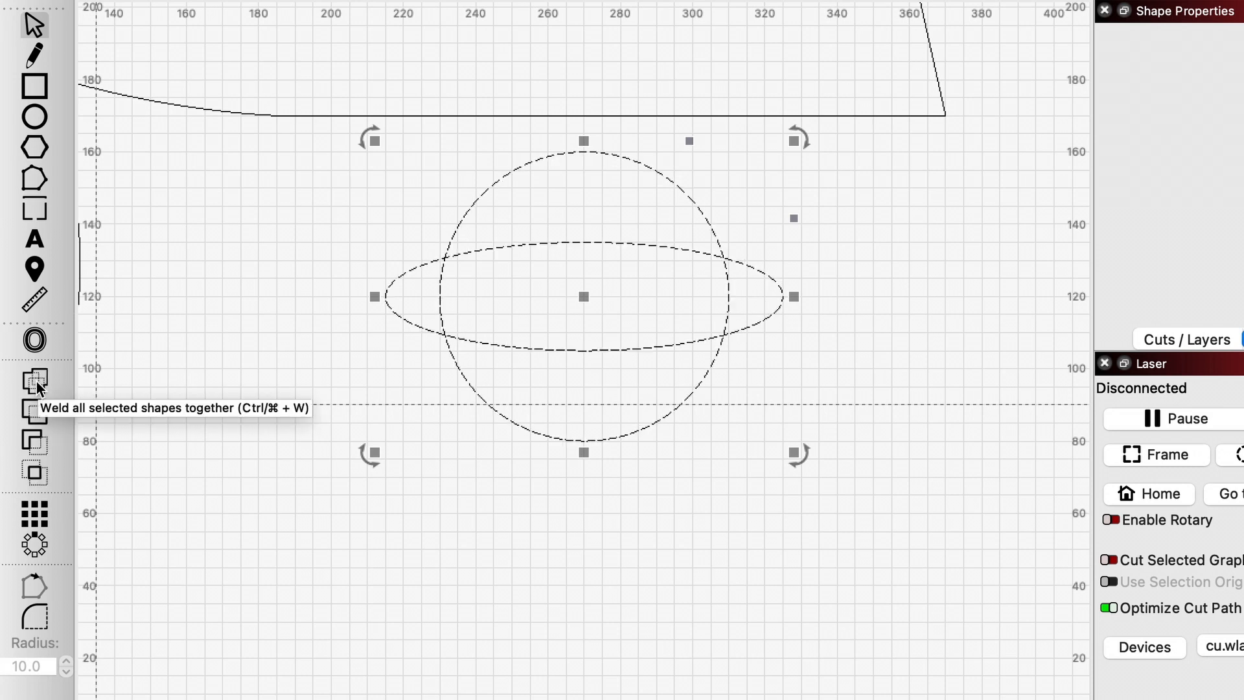
click(37, 441)
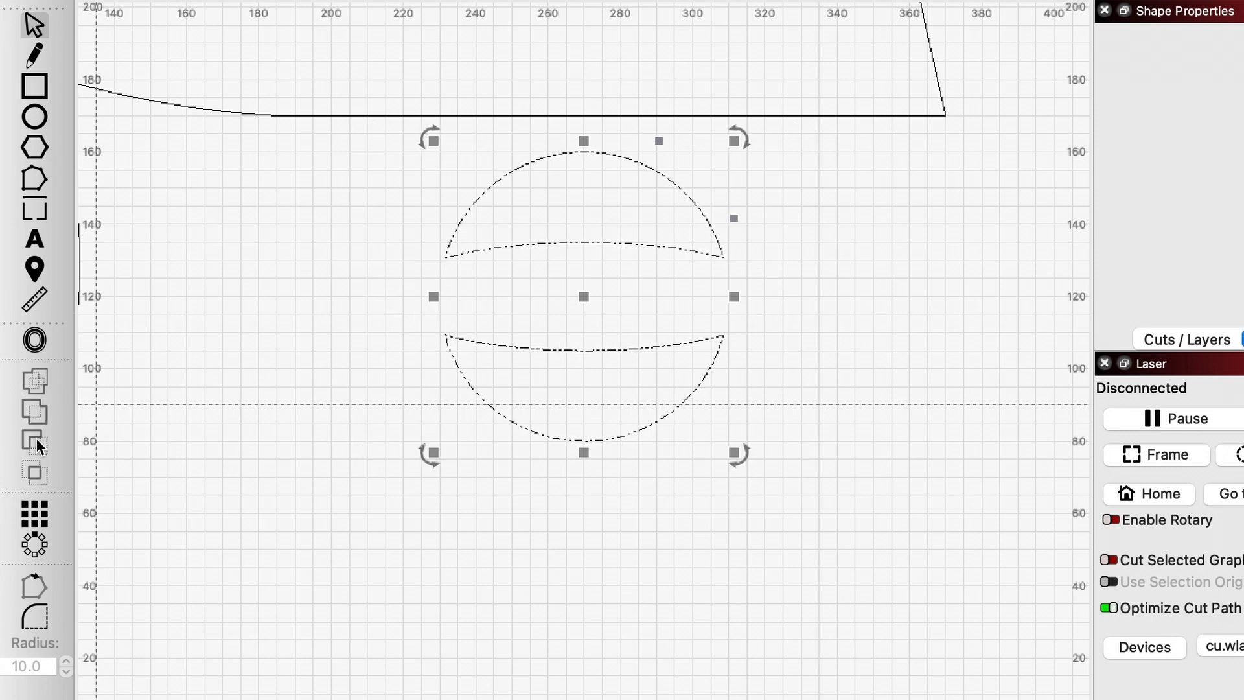
key(ctrl+z)
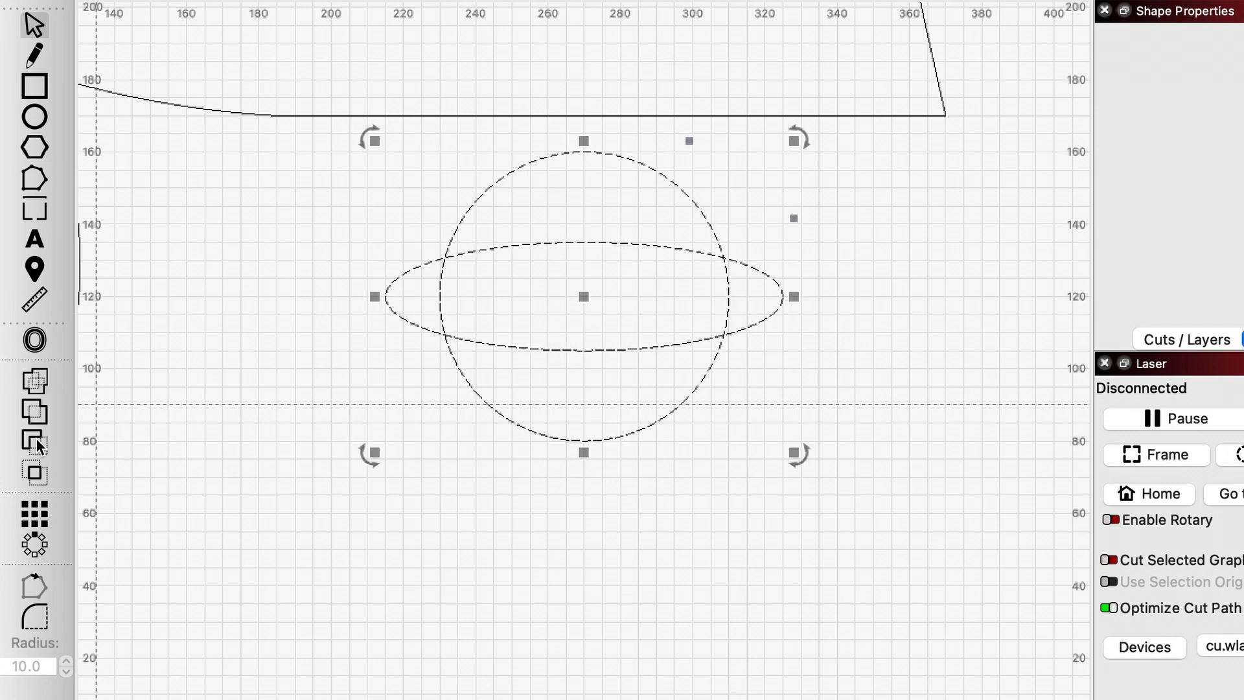
Try intersecting the circle with the horizontal ellipse, undo the result and clear the selection.
click(41, 473)
key(ctrl+z)
click(331, 534)
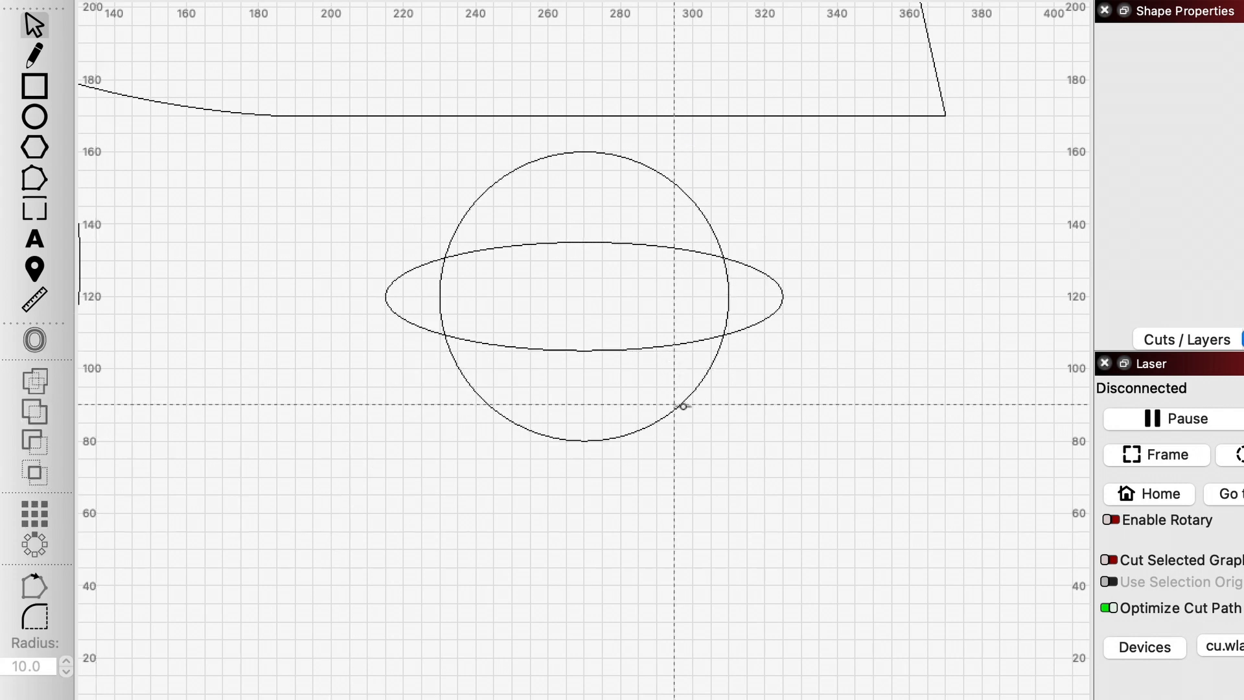
Move the horizontal ellipse below the circle and start a grid array of it with 2 columns.
drag(665, 344, 818, 638)
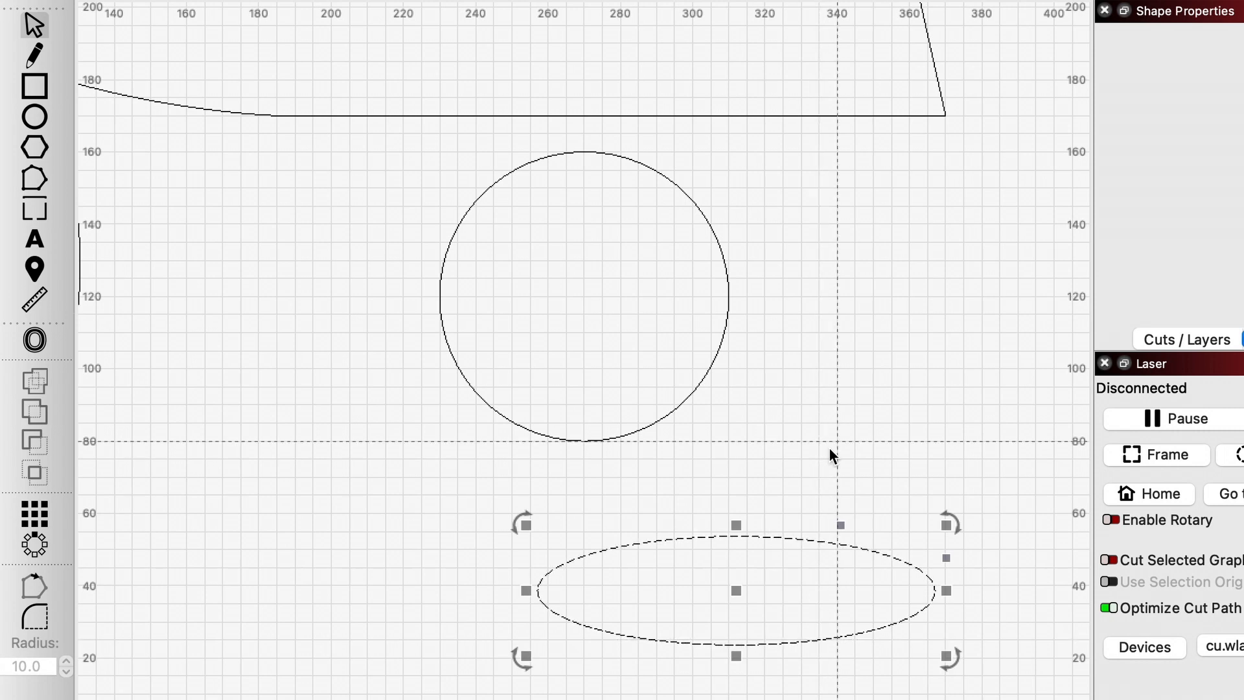
drag(827, 450, 809, 178)
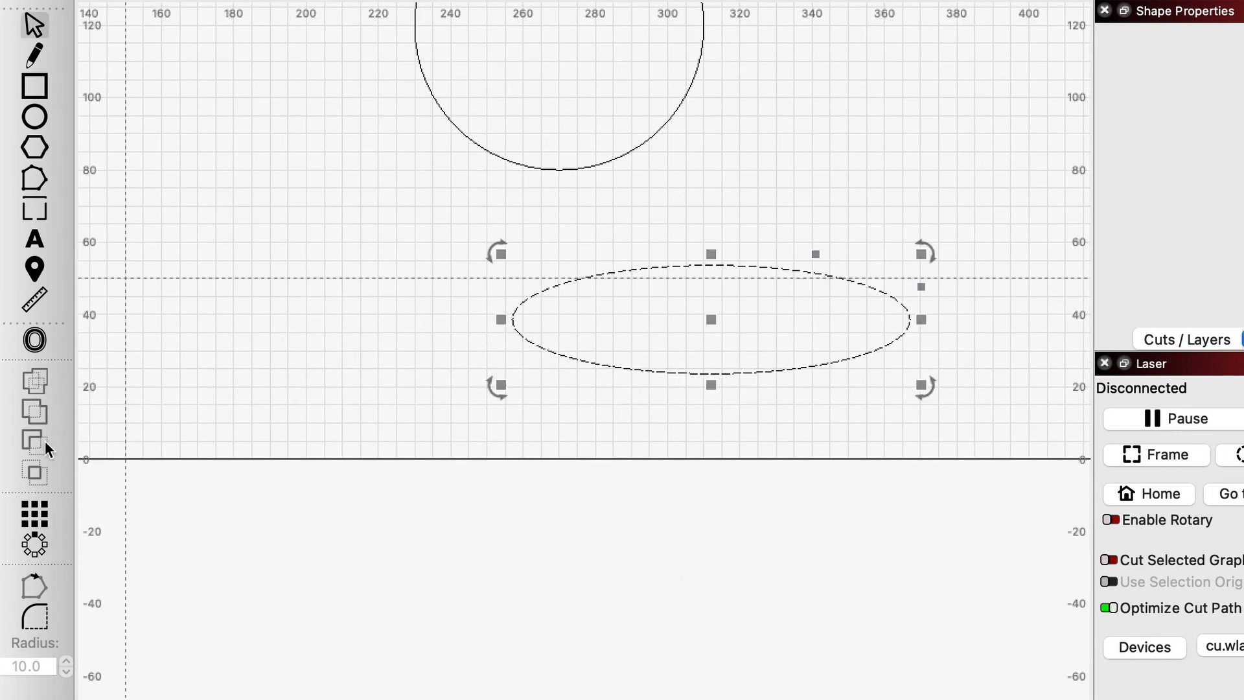
click(34, 514)
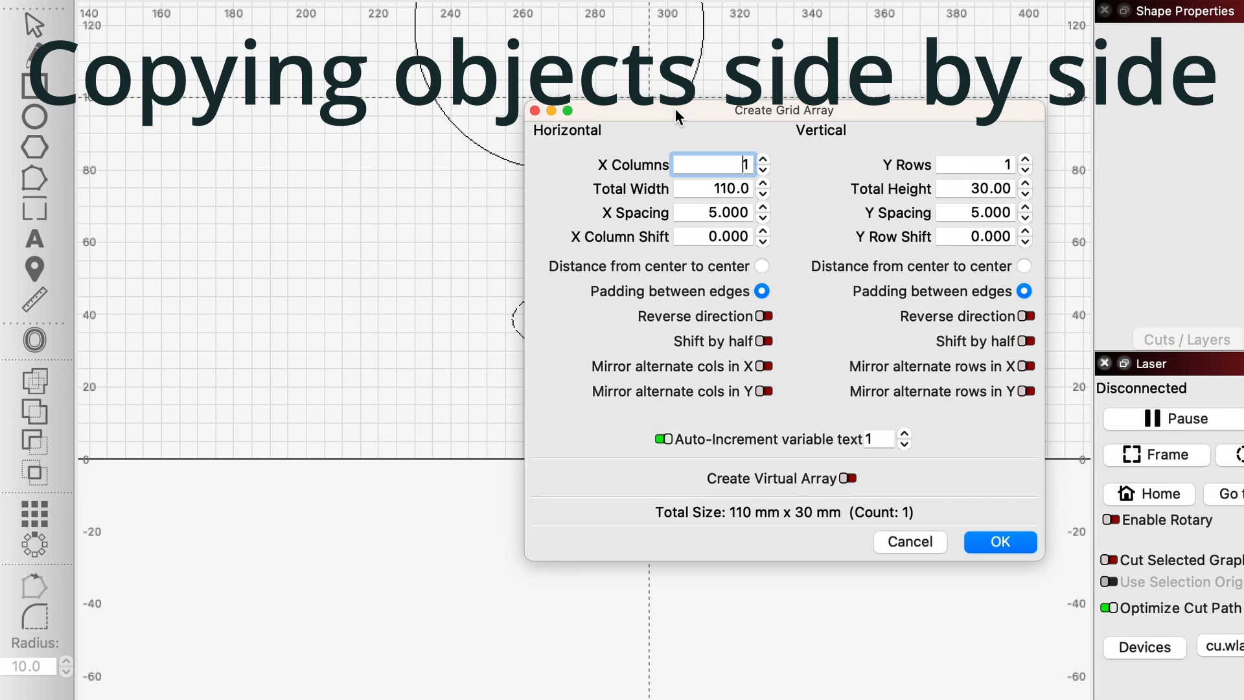
drag(676, 110, 440, 417)
click(528, 466)
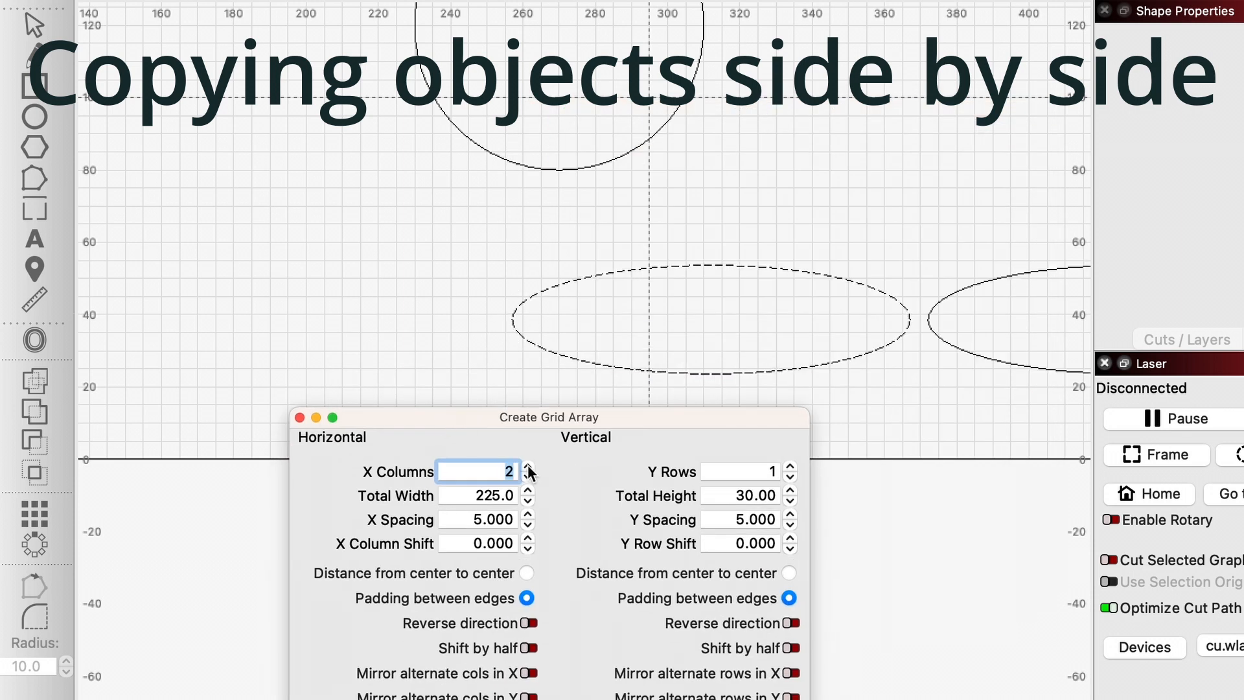
Set the grid array to 4 rows and create the ellipse copies.
click(790, 478)
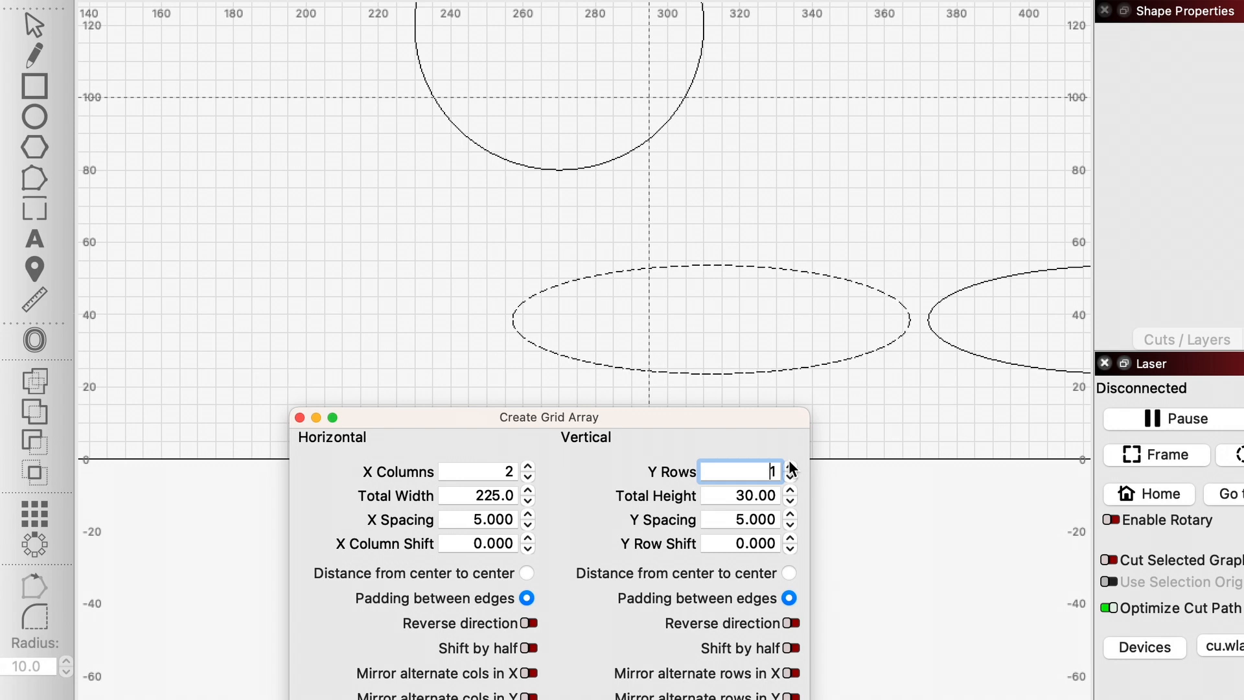
click(790, 465)
click(790, 465)
click(790, 465)
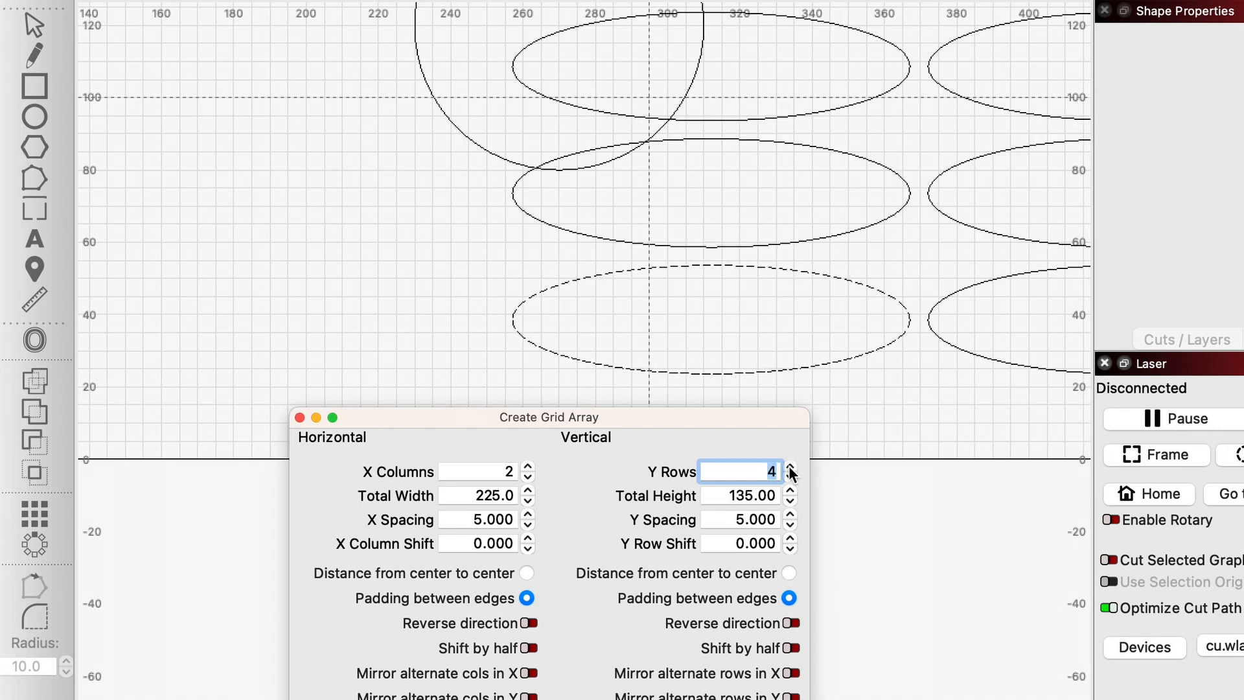
key(Return)
scroll(788, 466, down, 5)
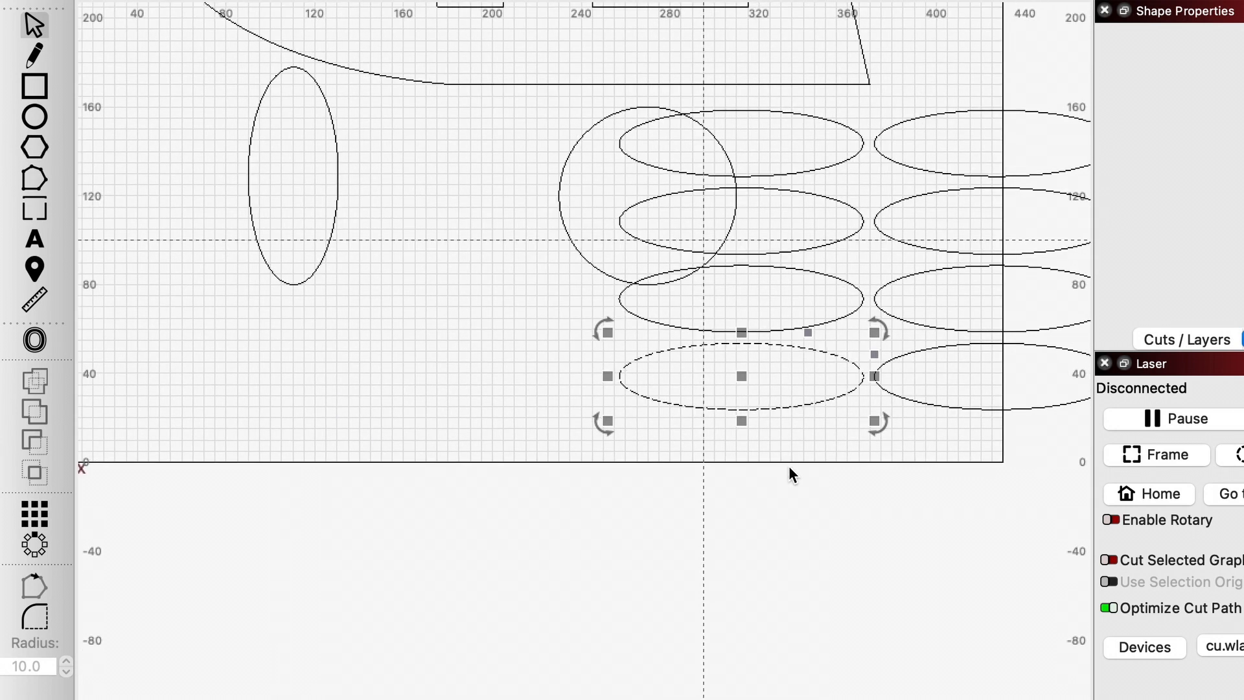
Move the original ellipse away from its copies to below the origin line and try a circular array of it with 4 copies.
drag(784, 419, 524, 508)
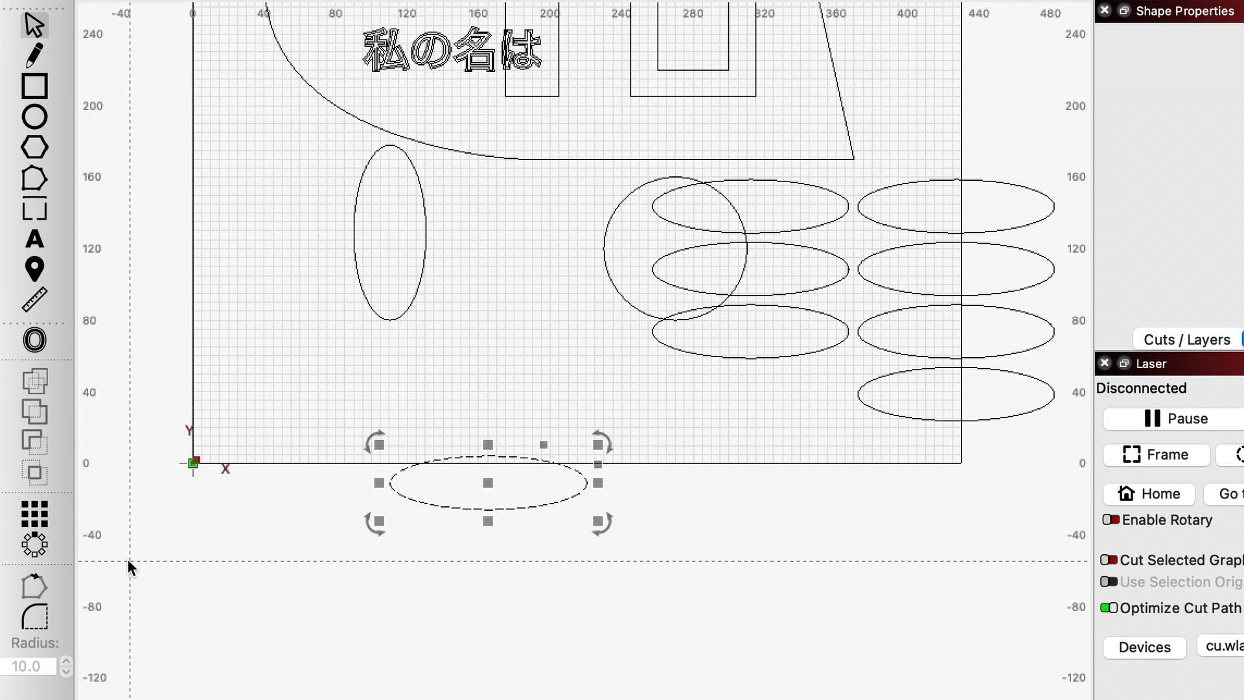
click(45, 537)
click(999, 143)
click(999, 144)
click(999, 143)
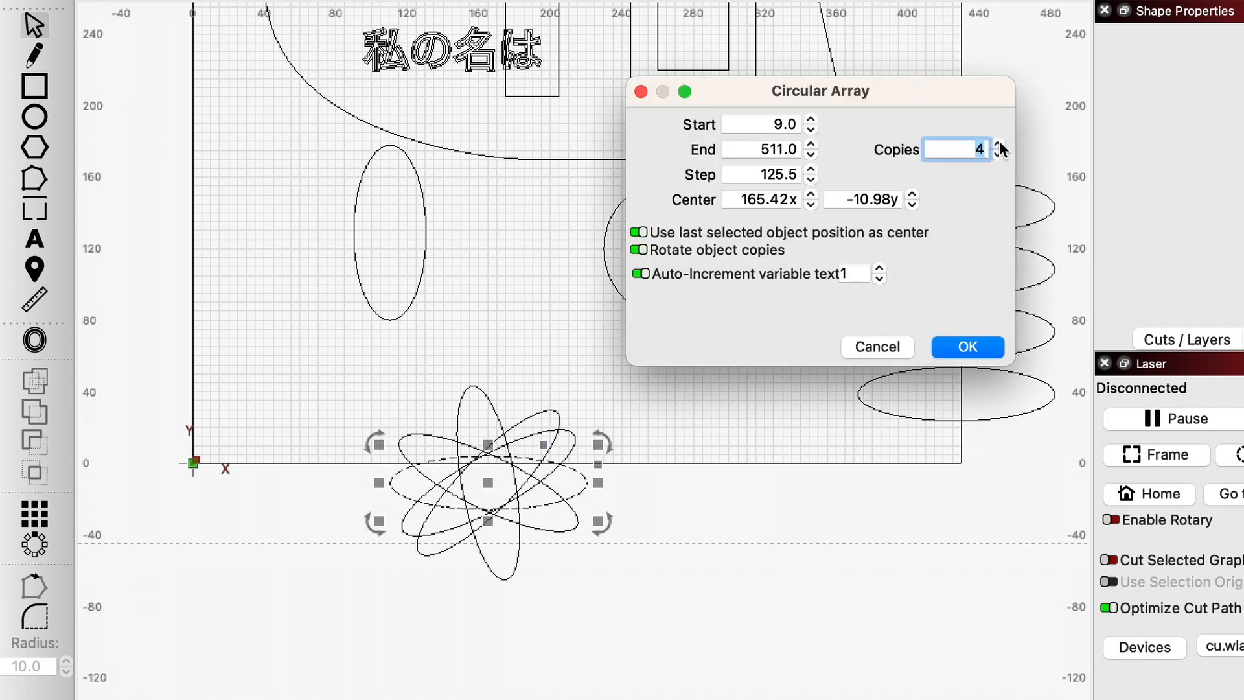
Try shifting the circular array's centre to X 190.42, and cancel the array.
click(811, 193)
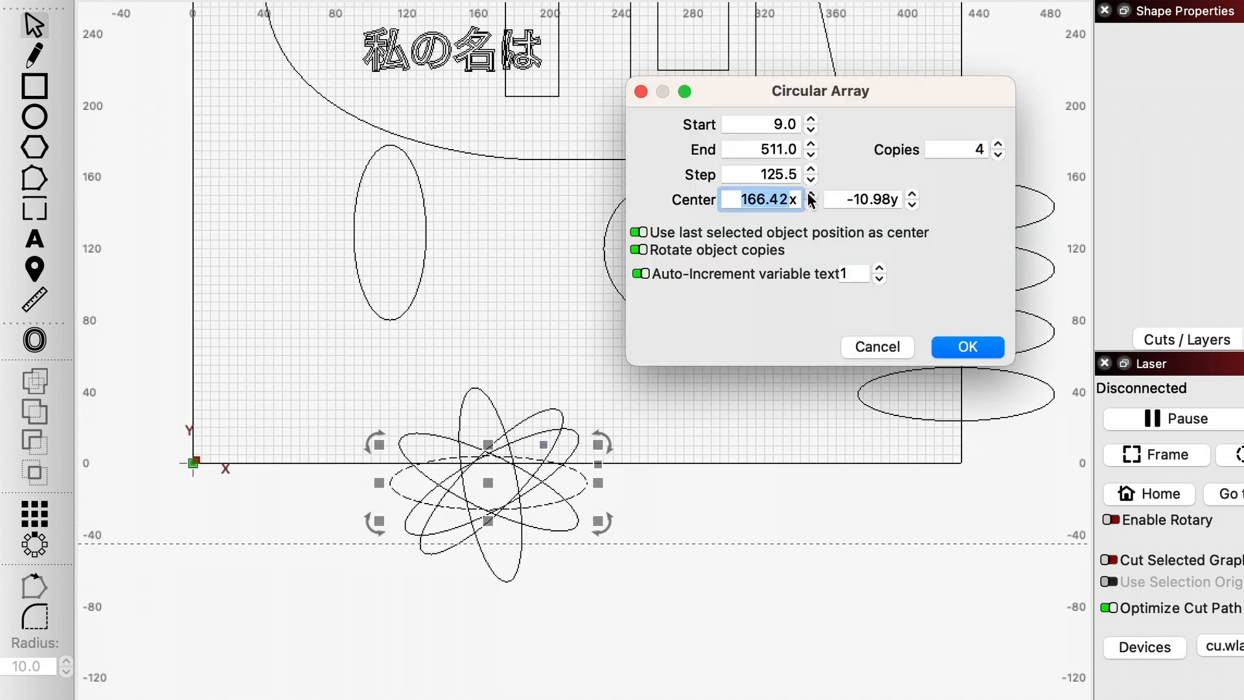
click(810, 194)
click(810, 194)
click(811, 193)
click(810, 194)
click(810, 194)
click(810, 194)
click(809, 194)
click(810, 194)
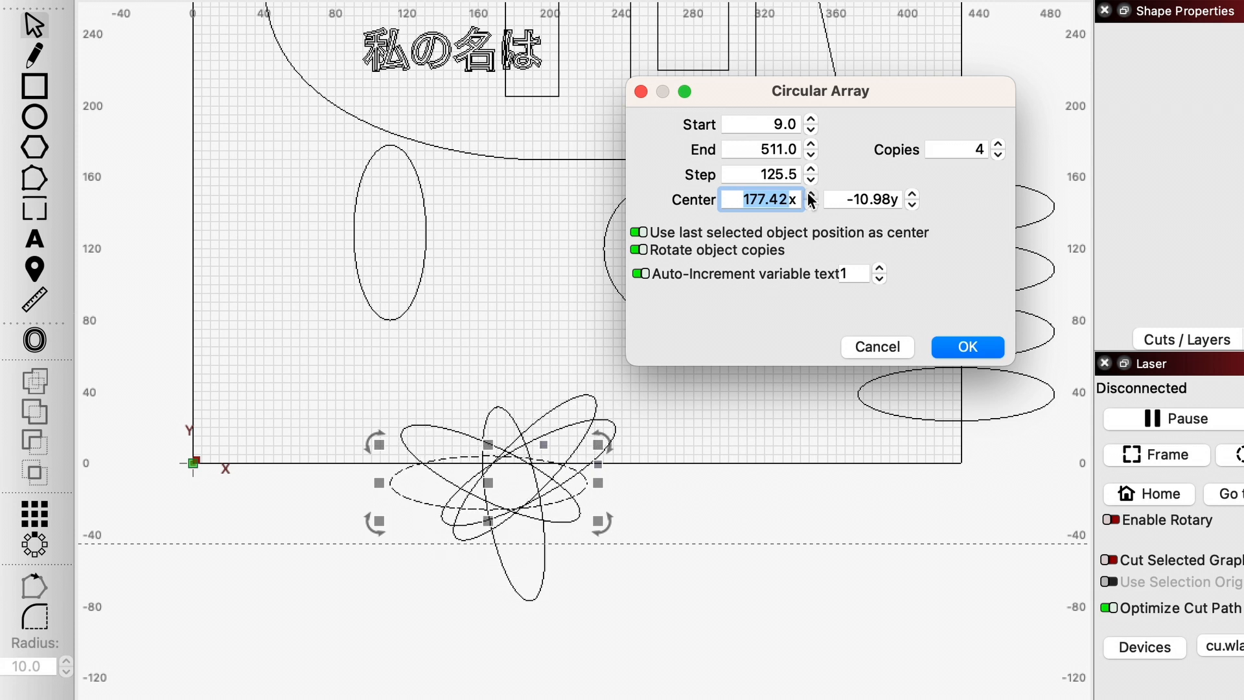
click(810, 194)
click(810, 194)
click(810, 194)
click(810, 194)
click(809, 193)
click(809, 194)
click(810, 194)
click(810, 194)
click(810, 194)
click(810, 193)
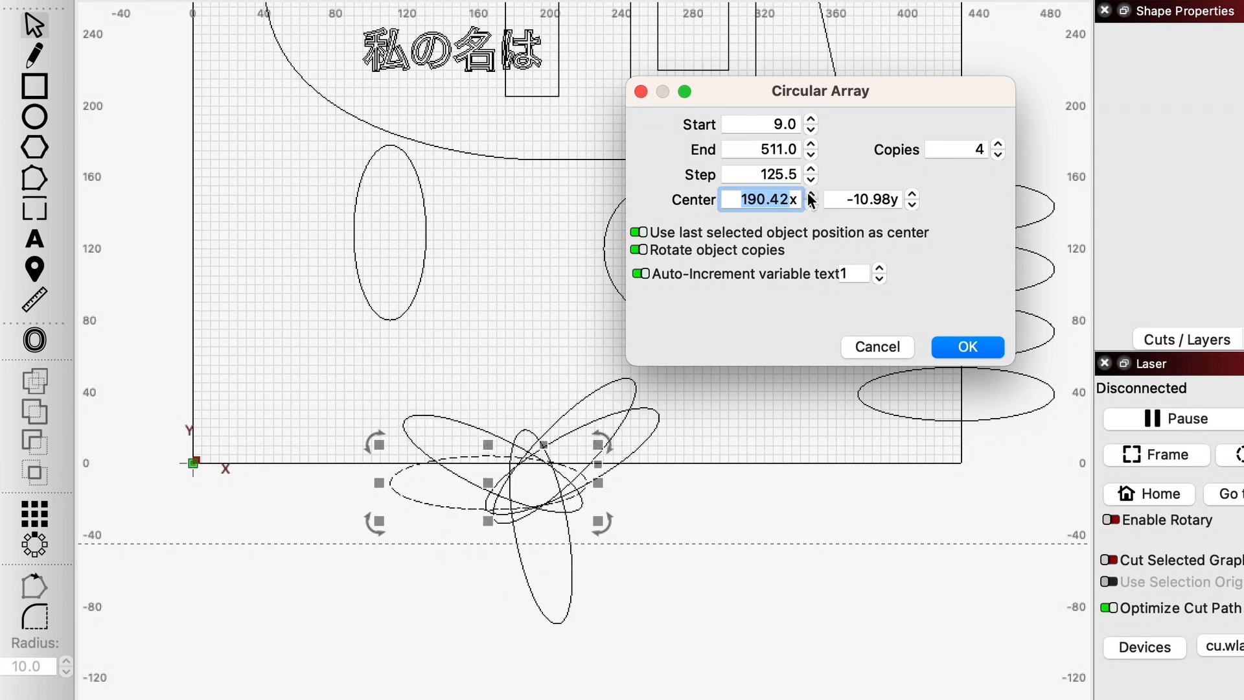
key(Escape)
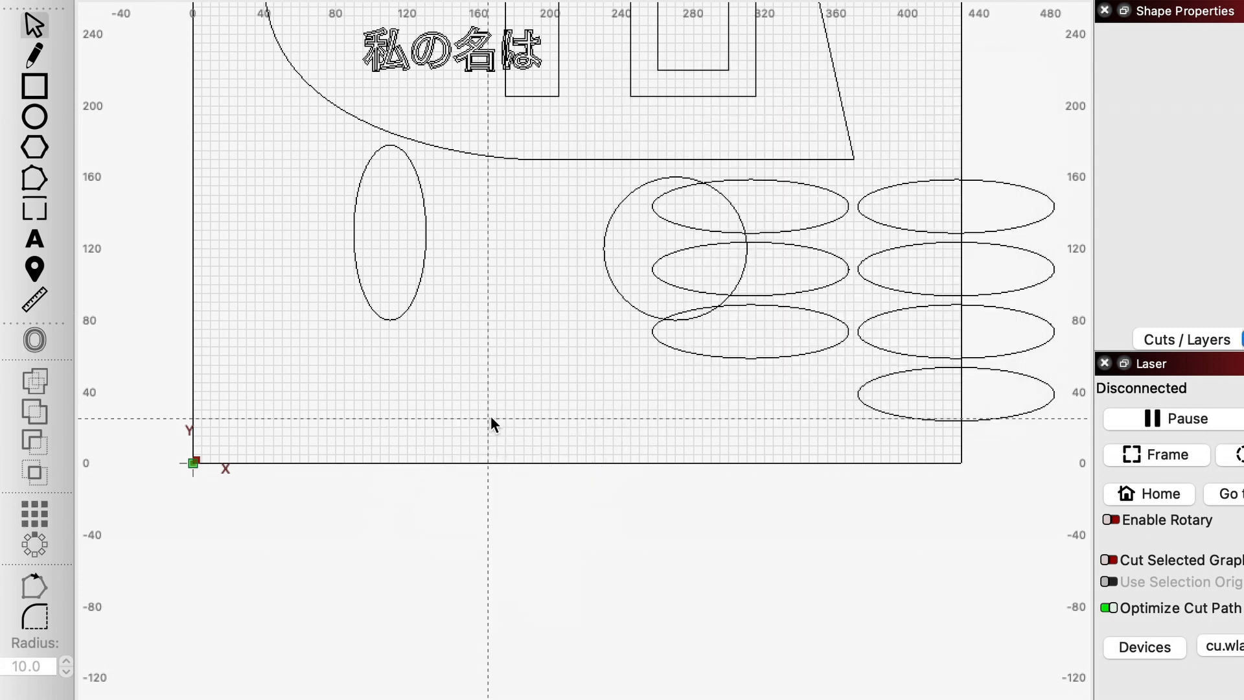
Move the cutting start point of the vertical ellipse to its left node.
click(35, 586)
click(423, 270)
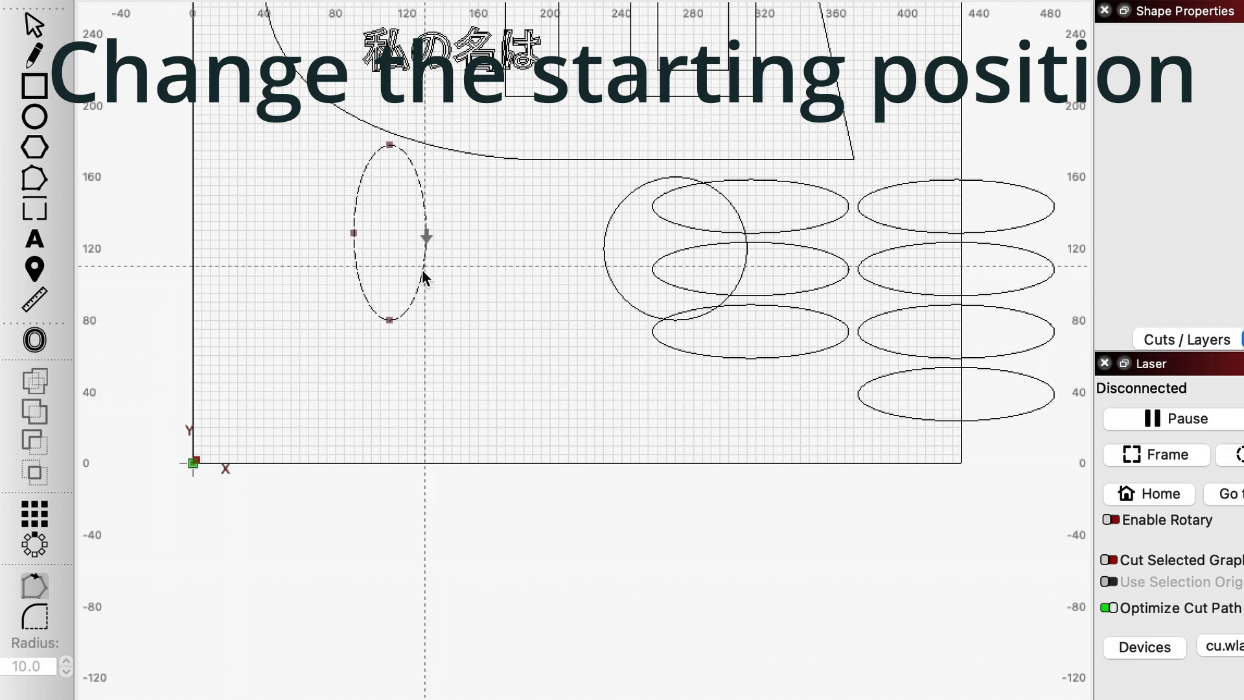
scroll(397, 182, up, 2)
scroll(397, 185, up, 3)
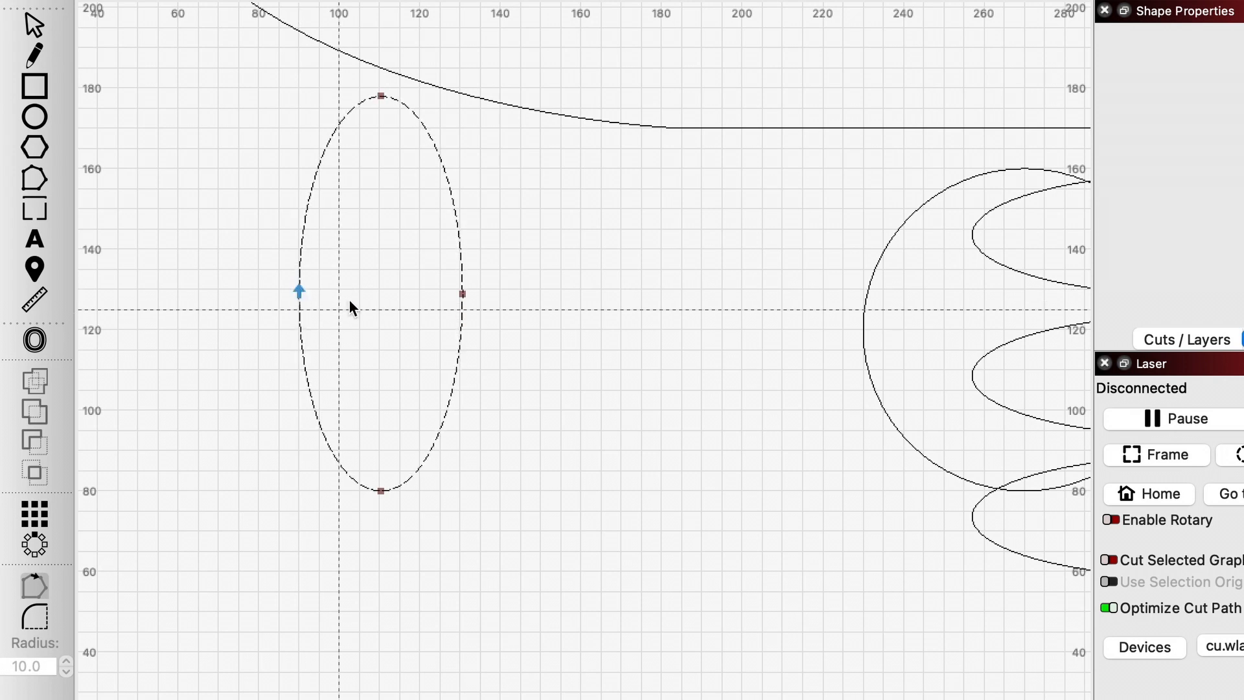
Try rounding the inner square's upper-left corner with a radius of 10.0, and undo it.
click(28, 619)
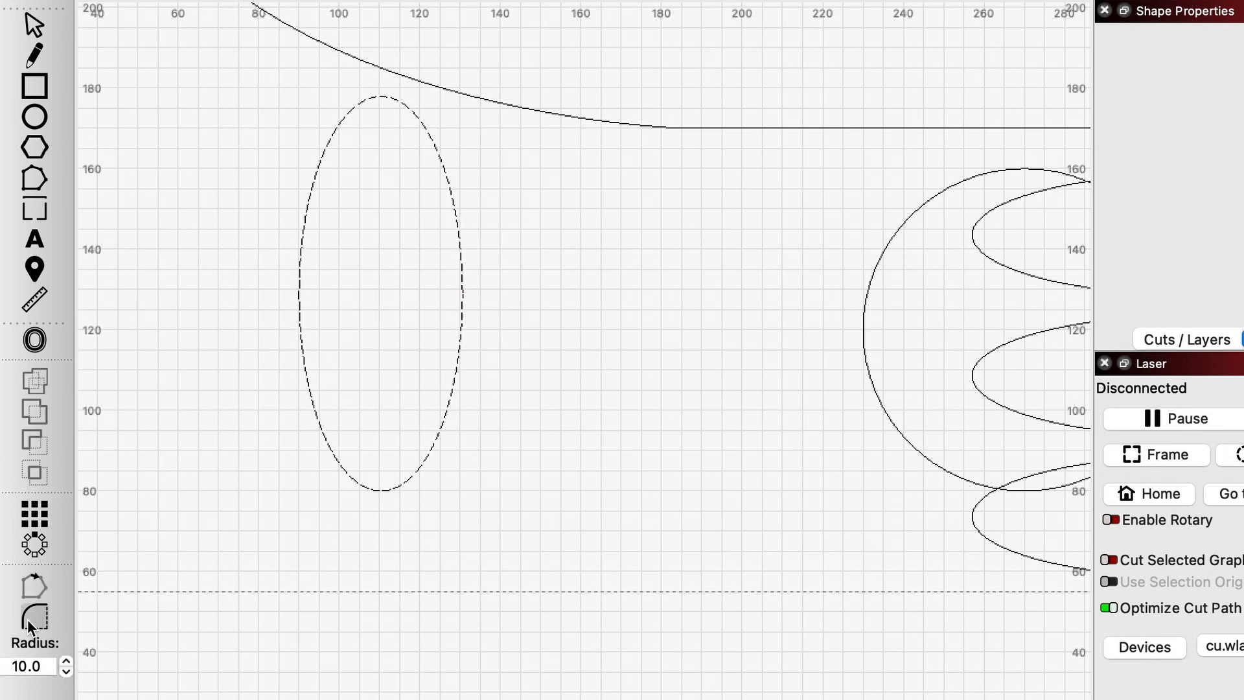
scroll(643, 369, down, 1)
scroll(643, 365, down, 2)
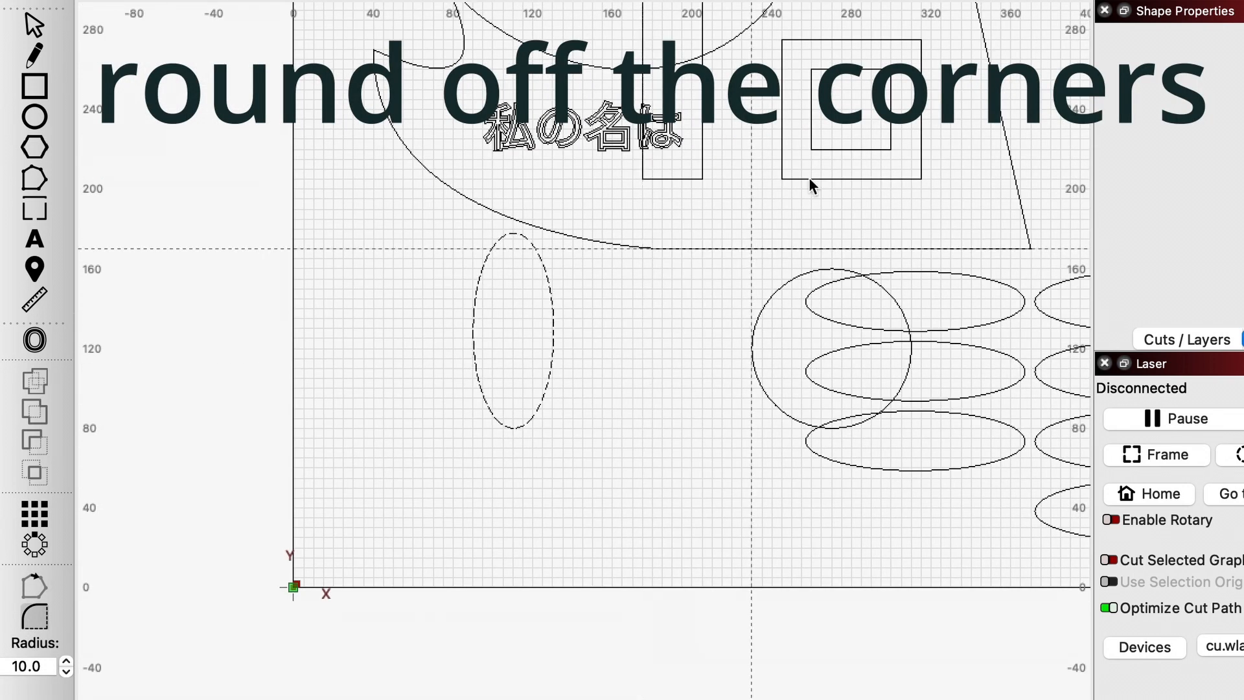
scroll(867, 45, up, 4)
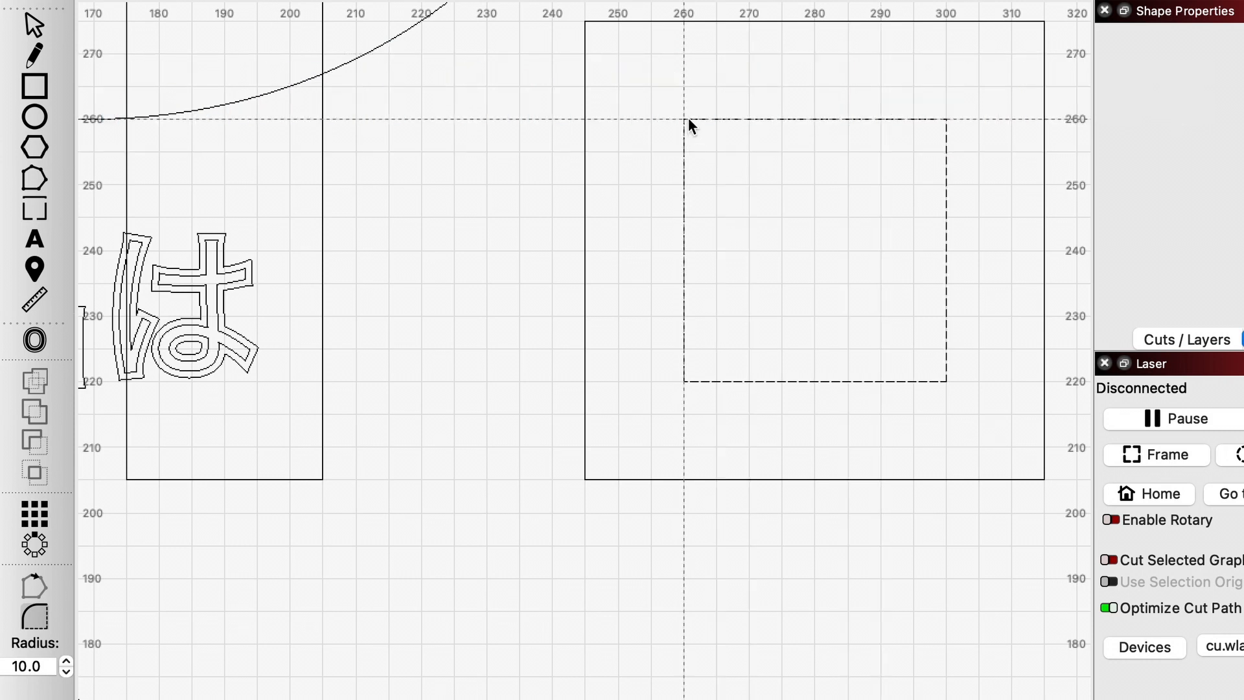
click(684, 120)
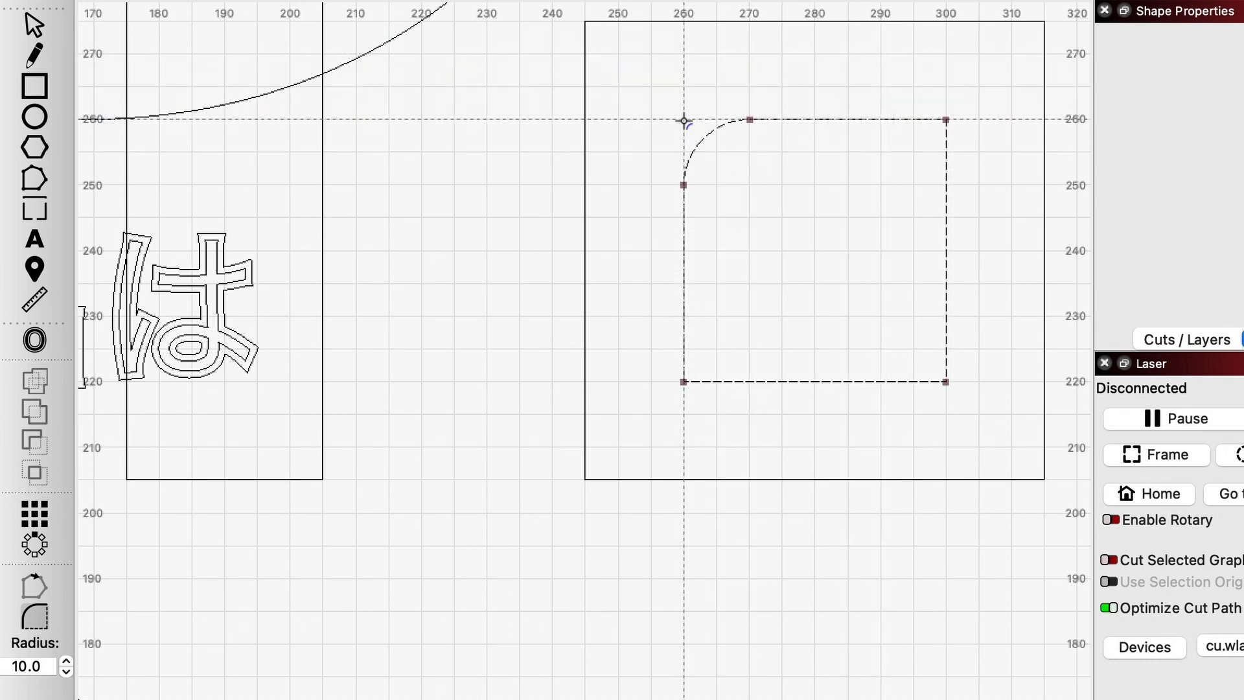
key(ctrl+z)
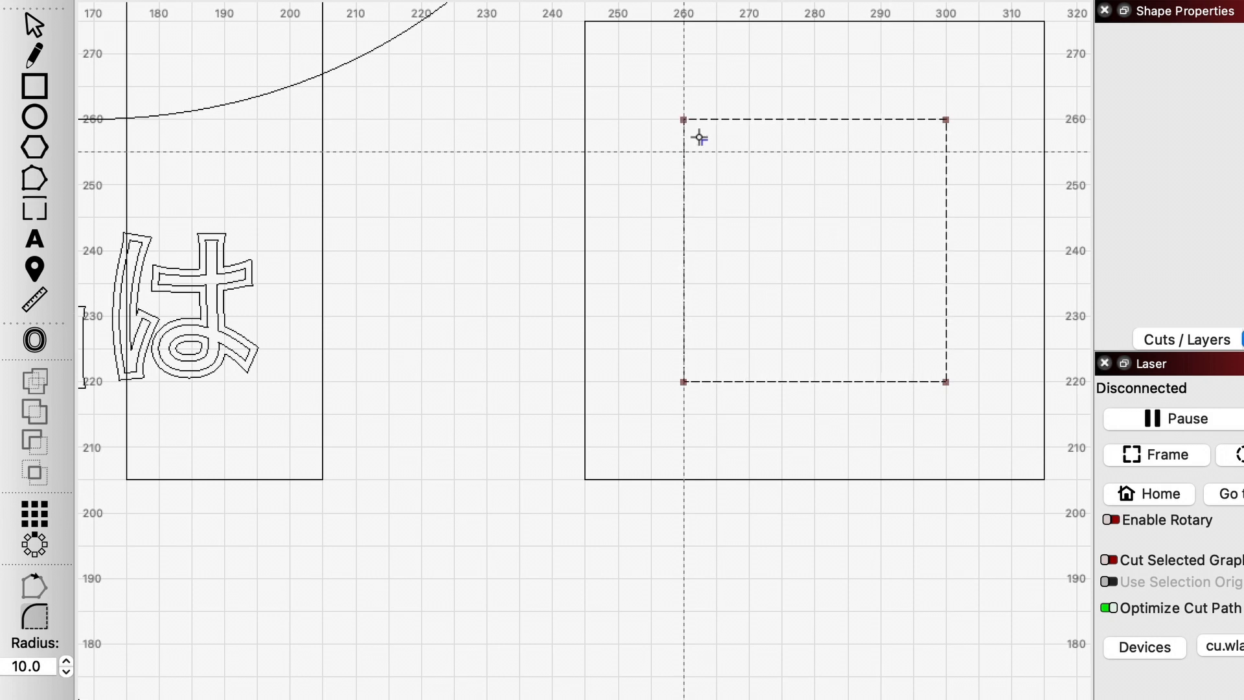
Set the corner radius to 5.0 and round the inner square's lower-left and upper-right corners.
click(67, 672)
click(67, 671)
click(67, 672)
click(67, 672)
click(66, 672)
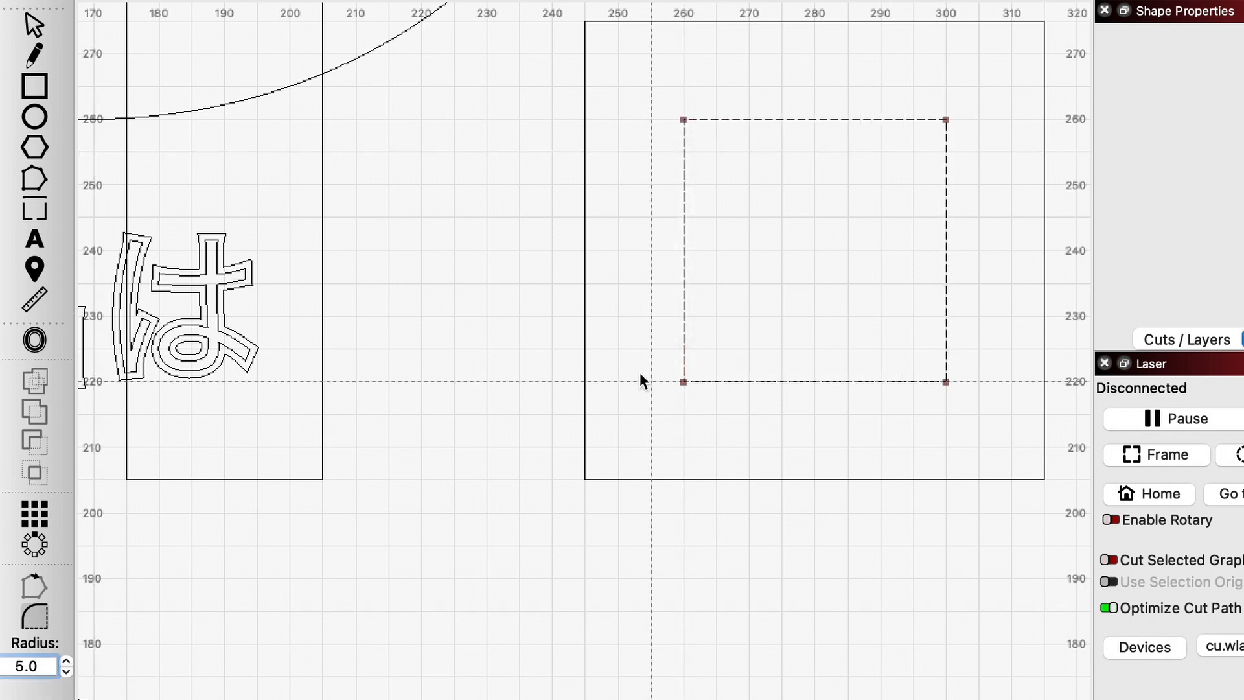
click(684, 382)
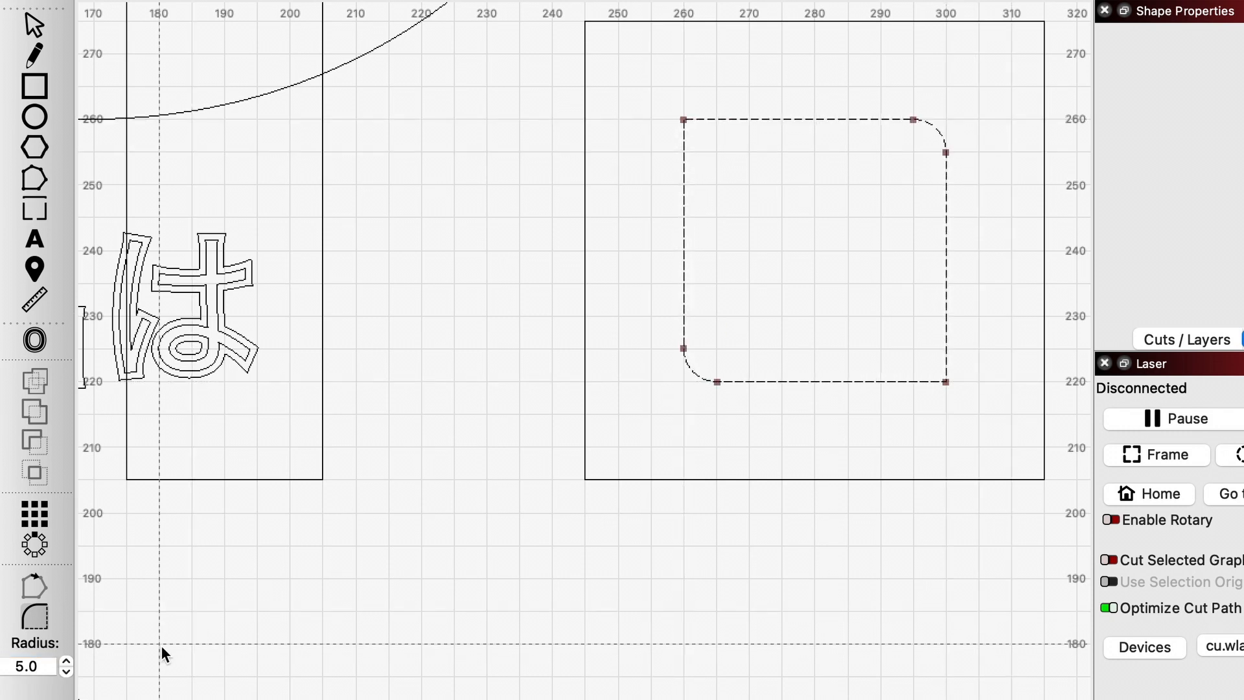
Set the corner radius to 10.0 and round the inner square's upper-left corner.
click(67, 660)
click(66, 660)
click(67, 660)
click(67, 660)
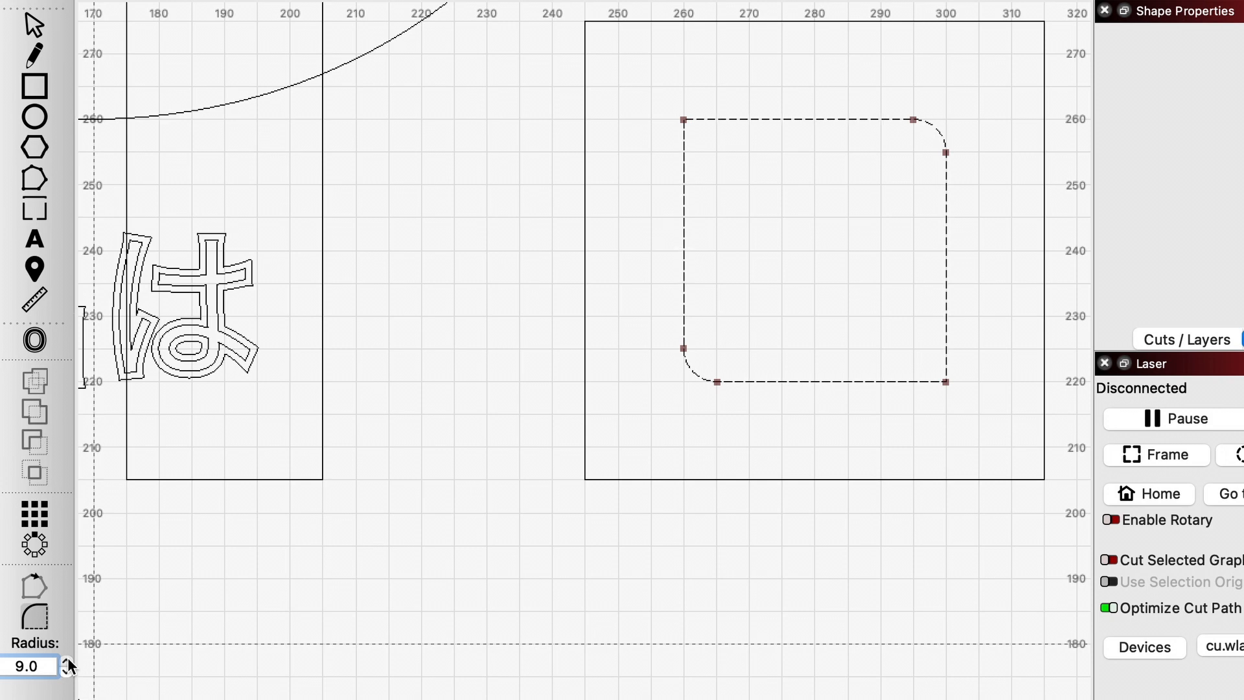
click(66, 660)
click(683, 119)
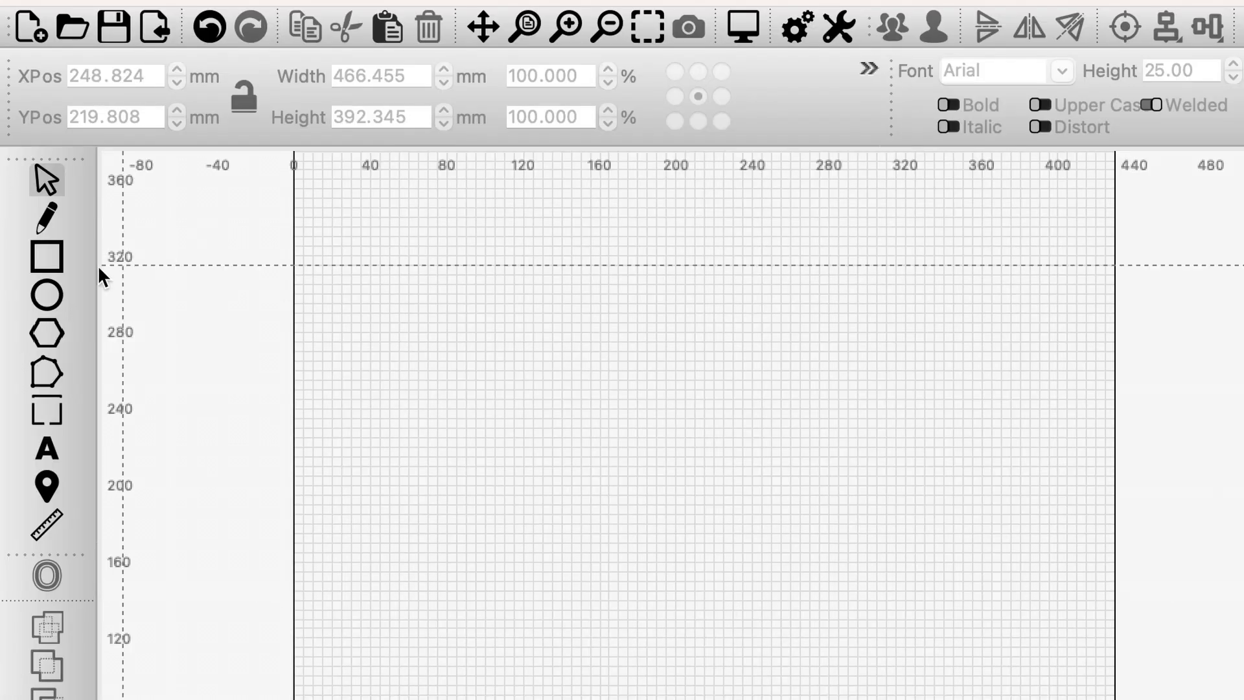
Draw a 25 mm circle in the upper-left part of the empty work area and place a pasted copy at X 150, Y 230.
click(47, 294)
drag(406, 403, 444, 355)
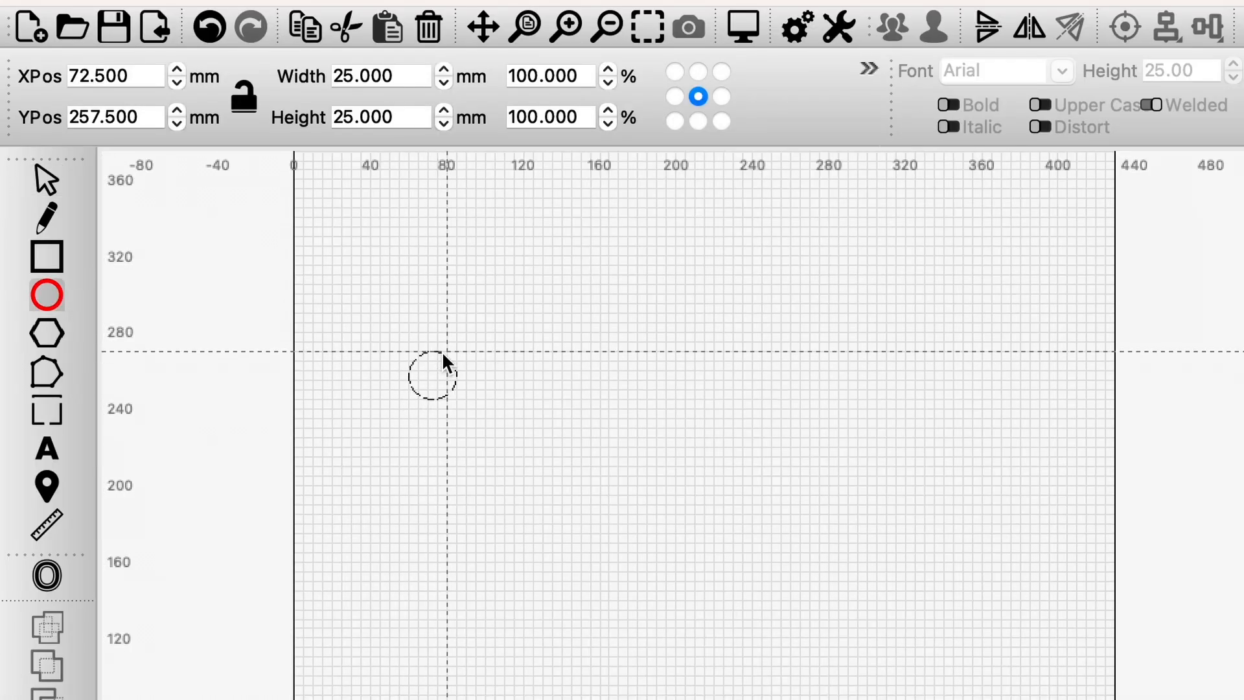
click(389, 27)
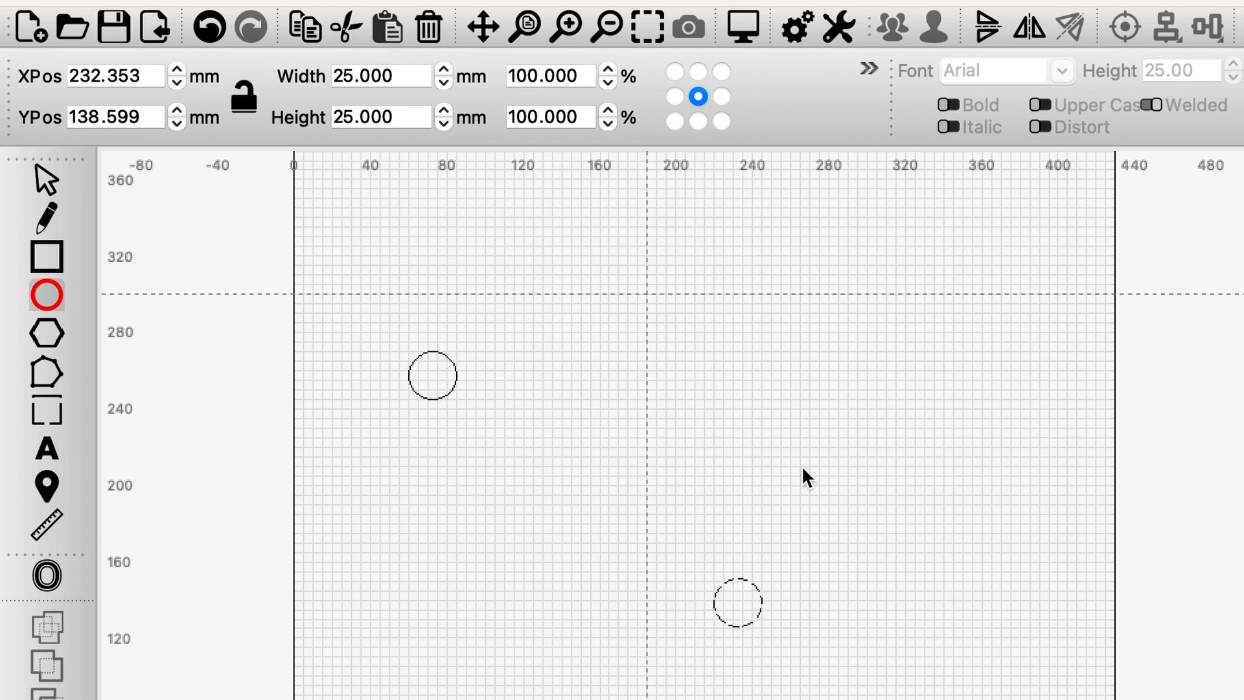
click(46, 181)
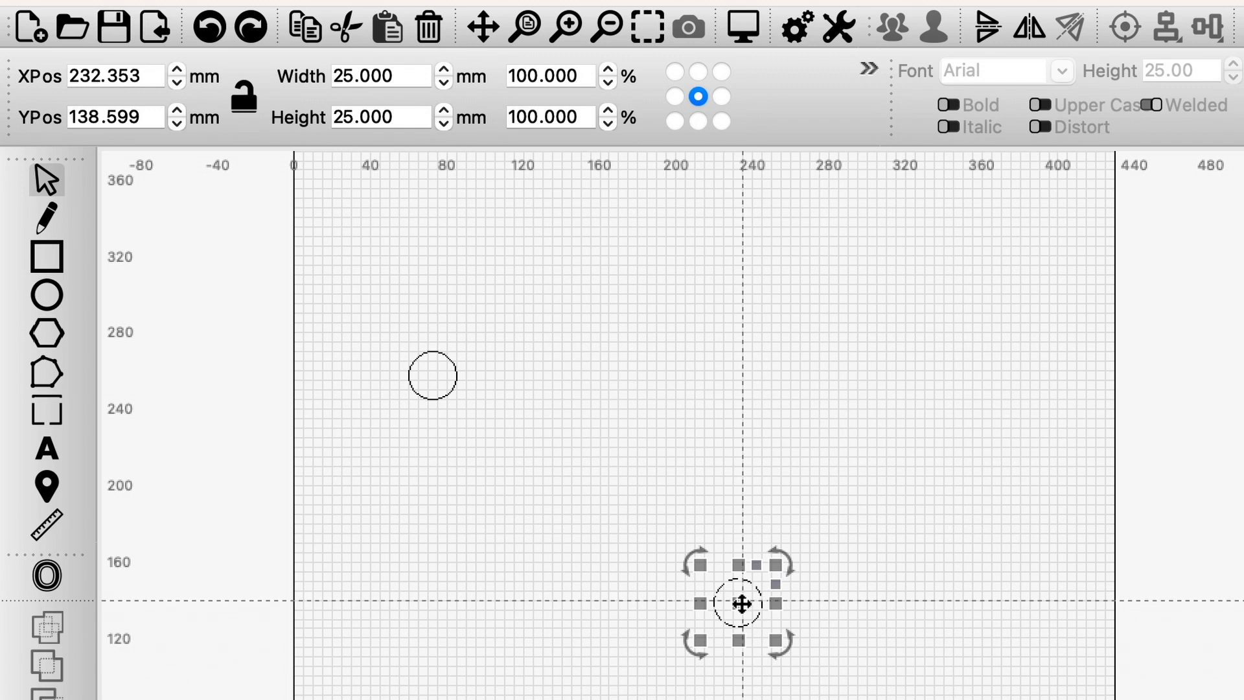
drag(740, 603, 582, 431)
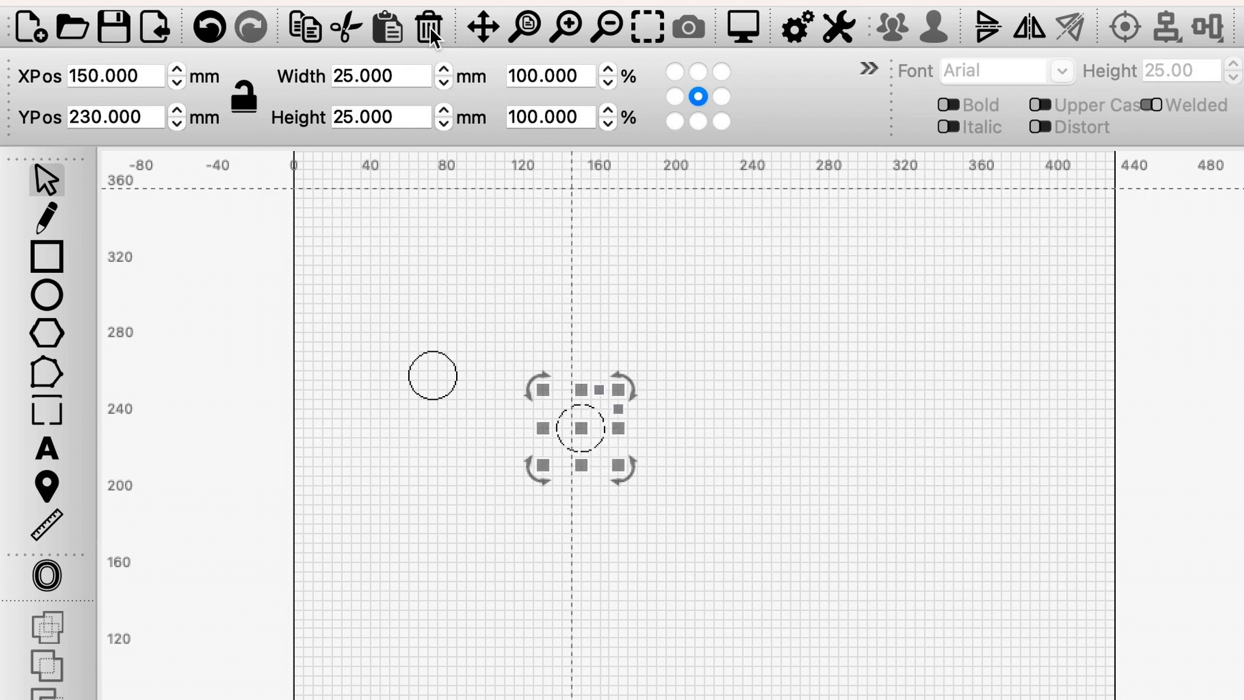
Paste another copy of the circle and move it to X 120, Y 145.
click(387, 29)
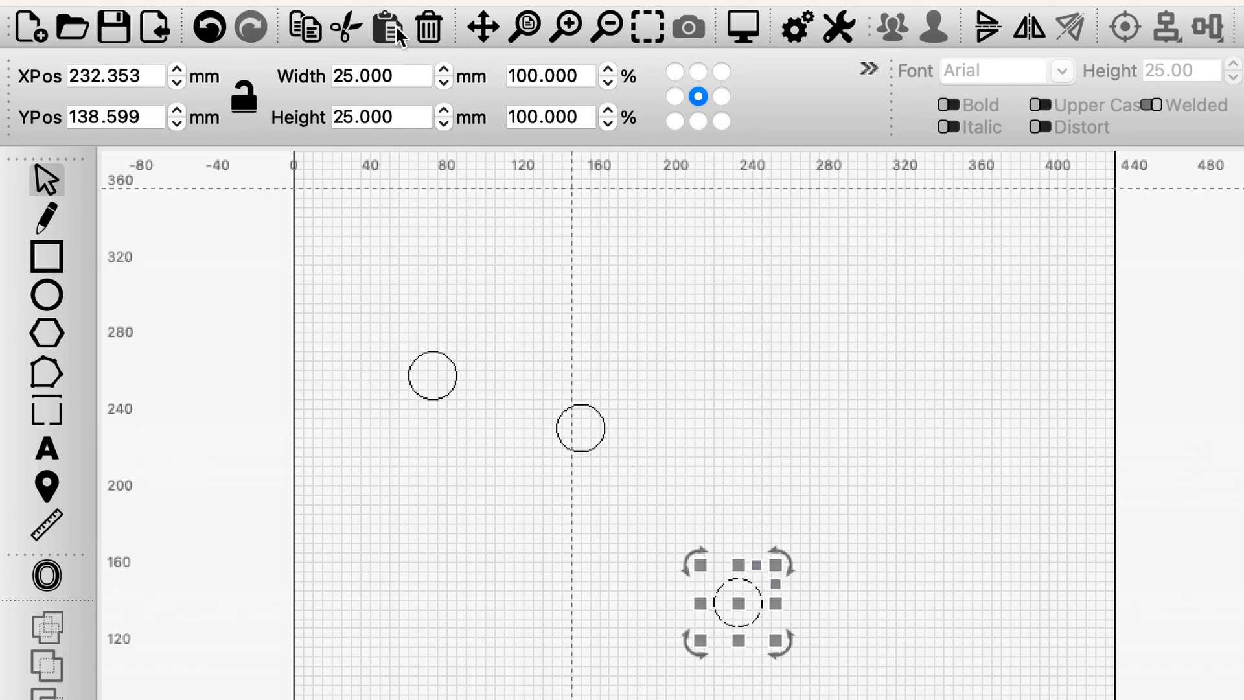
click(744, 616)
click(761, 590)
drag(743, 604, 527, 592)
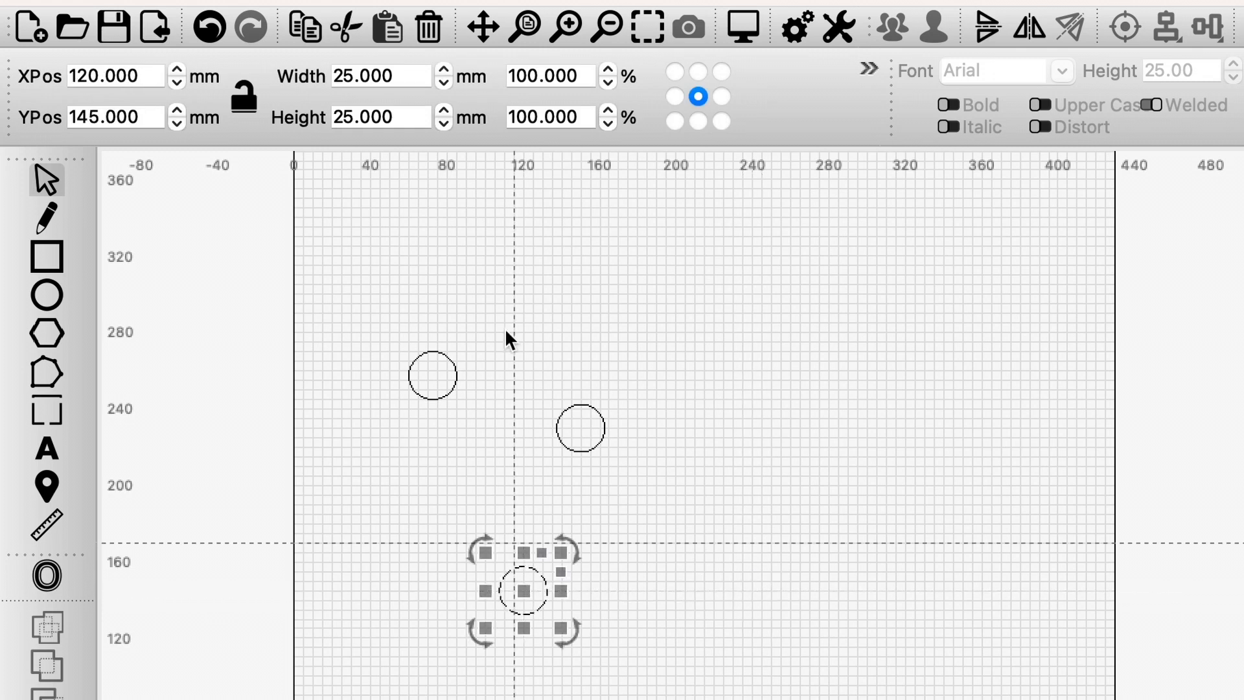
Paste more copies of the 25 mm circle and move two of them to X 220, Y 225 and X 175, Y 160.
click(394, 32)
click(396, 33)
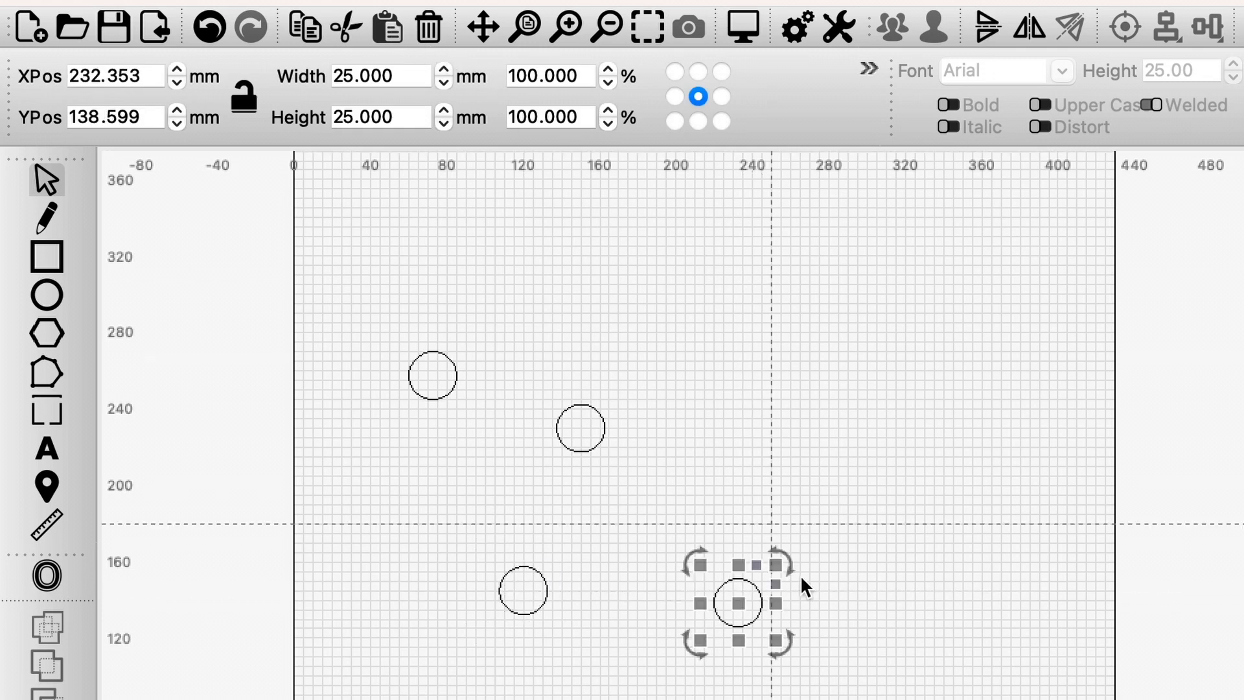
drag(738, 603, 713, 436)
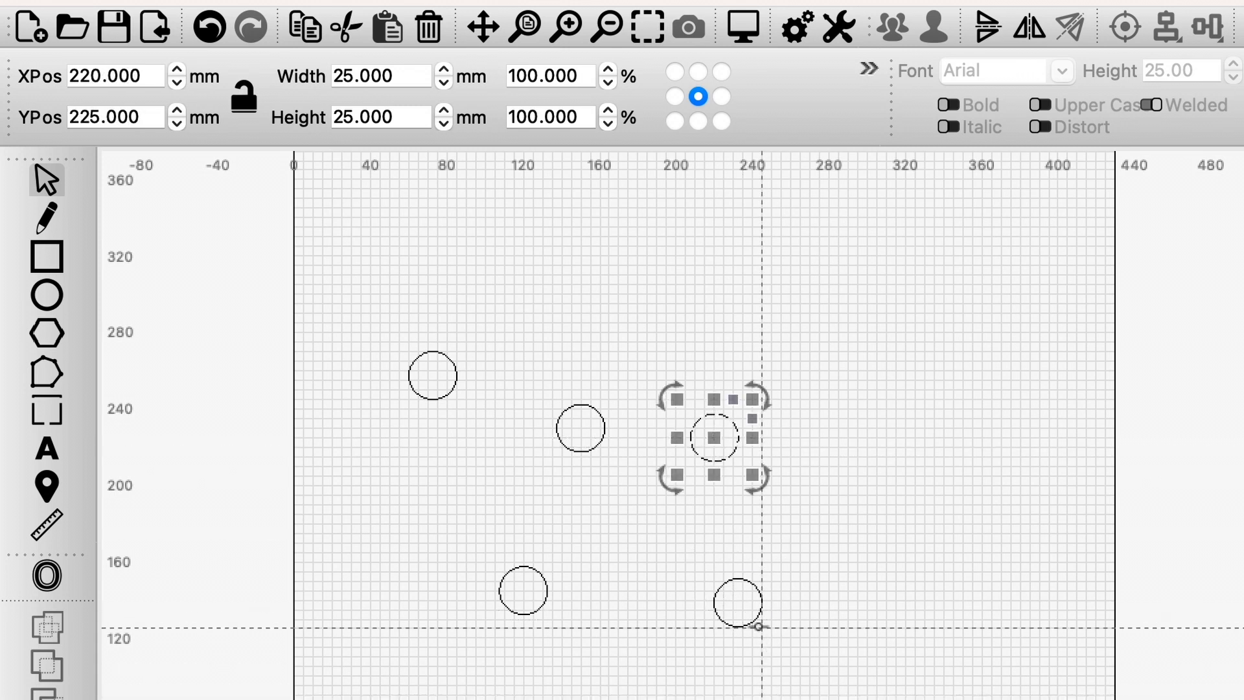
click(740, 604)
drag(740, 604, 627, 561)
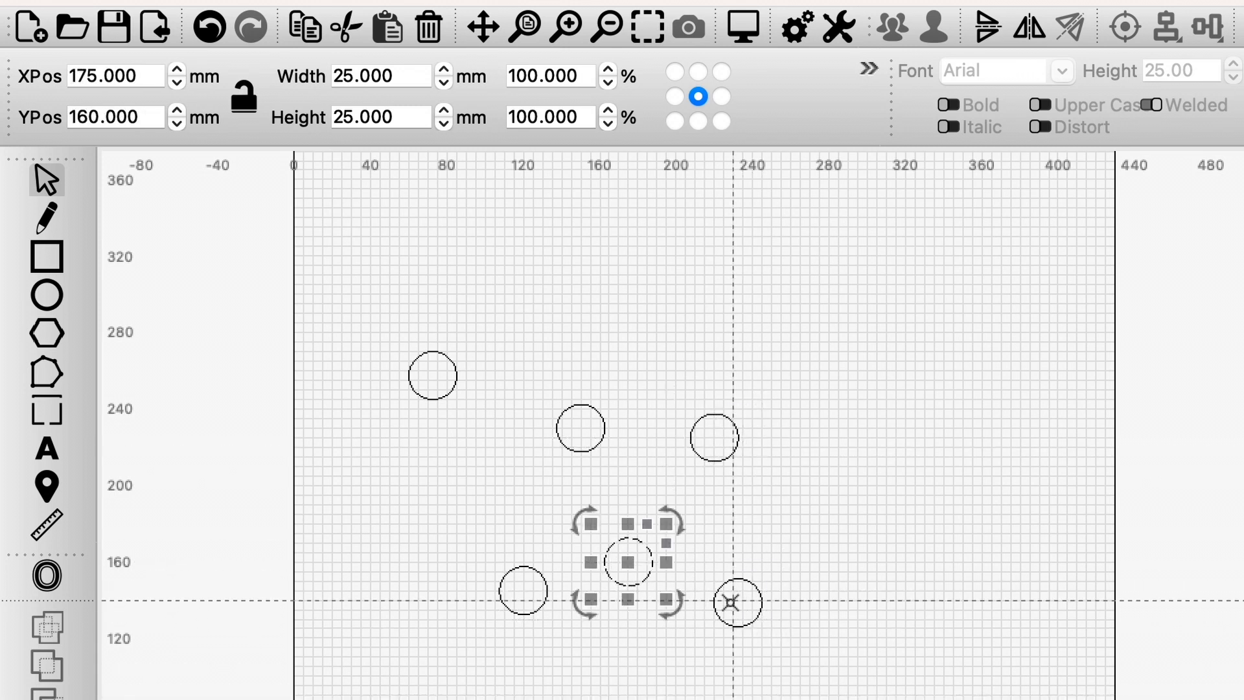
Move two more of the pasted circles to X 260, Y 205 and X 220, Y 175, leaving the rest of the stack in place.
click(739, 603)
drag(741, 603, 790, 475)
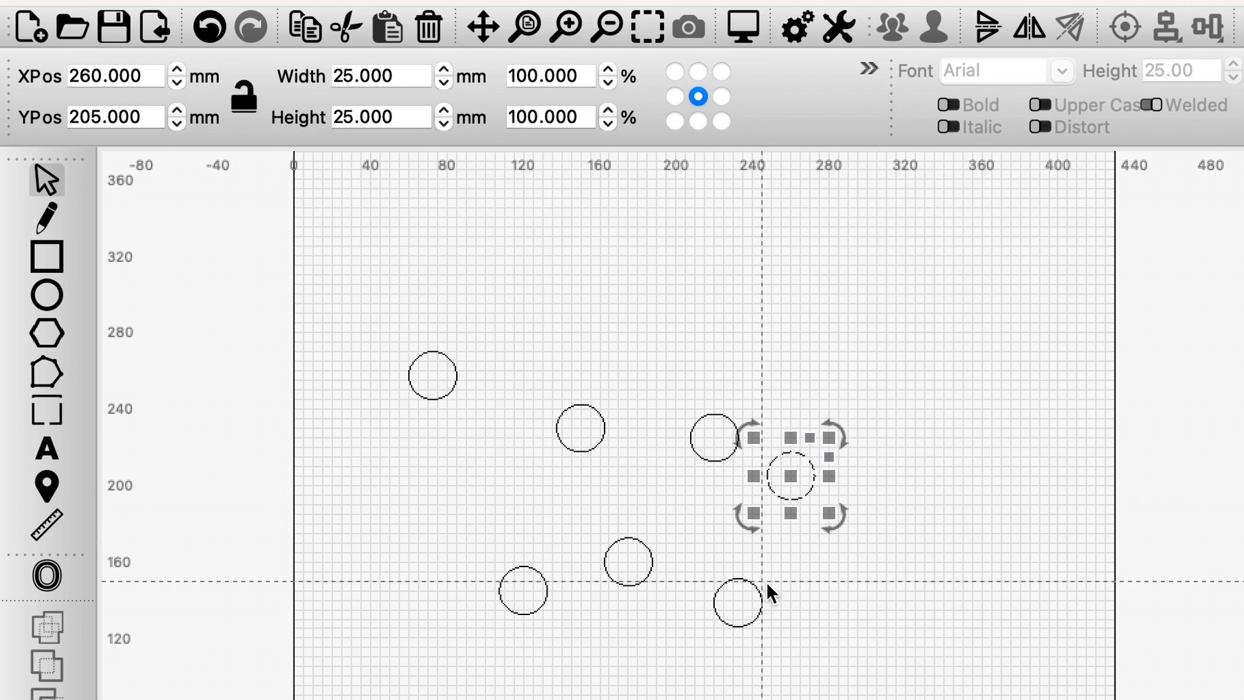
click(754, 591)
drag(741, 603, 711, 534)
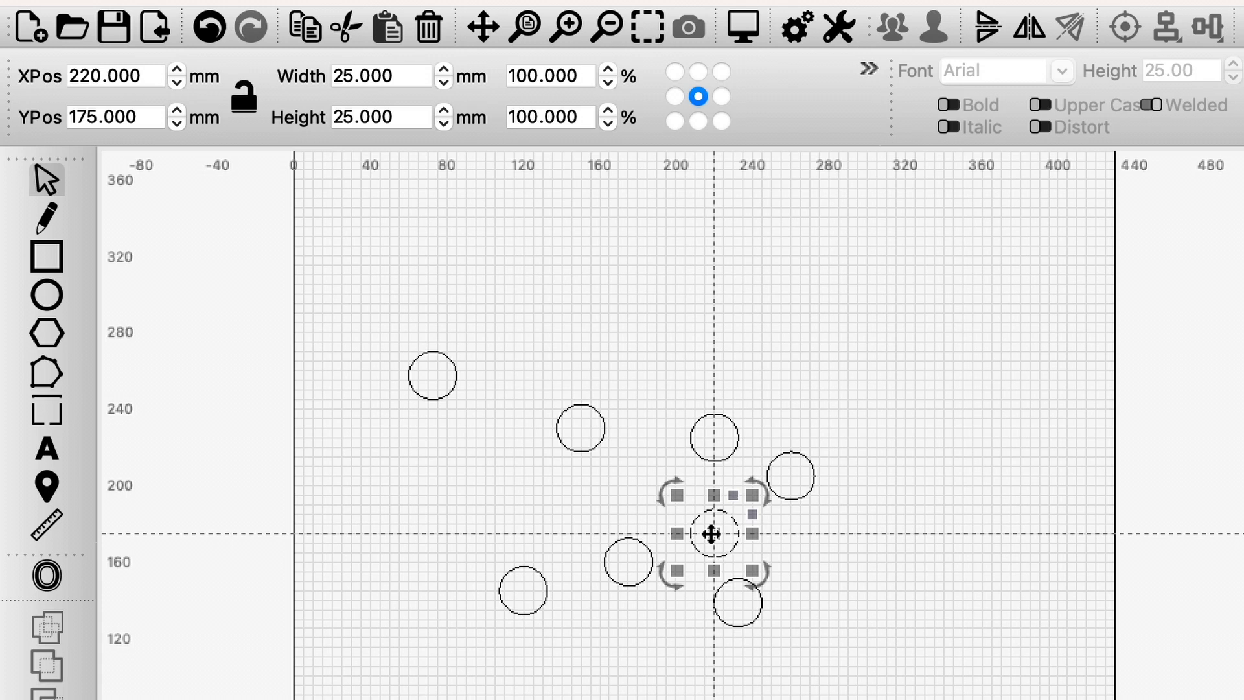
Group the circles at X 220, Y 225 and X 260, Y 205, select them as one object, and ungroup them again.
click(841, 272)
drag(879, 336, 706, 491)
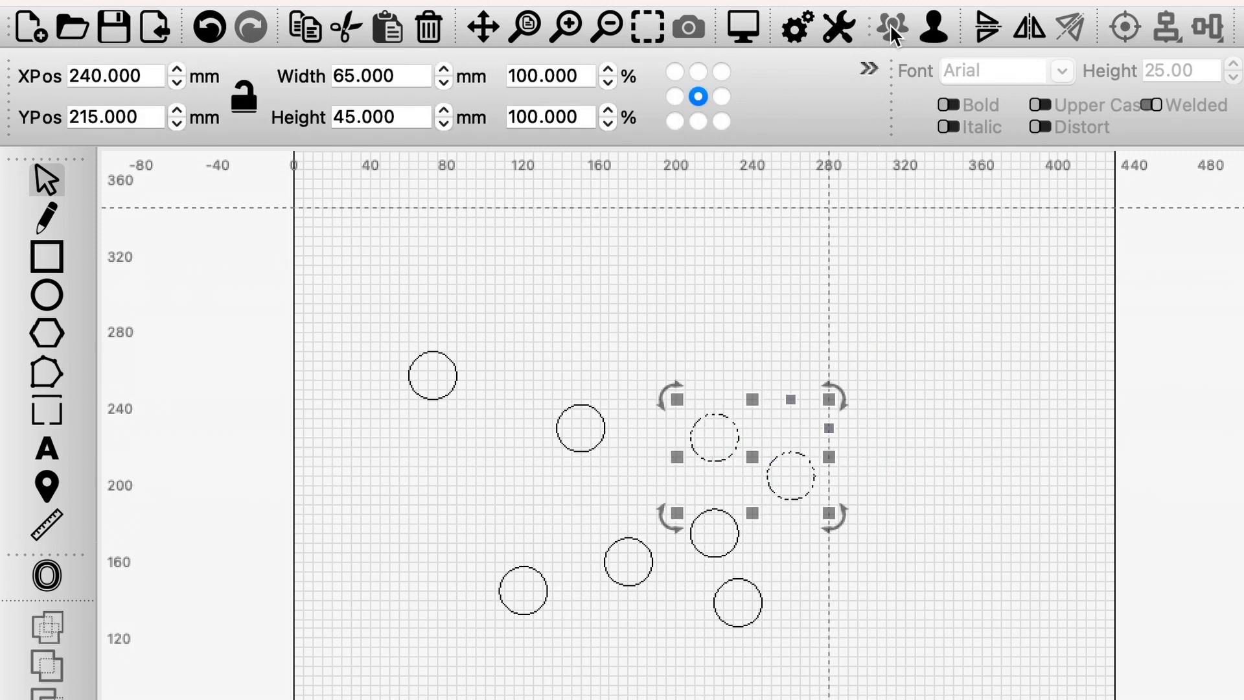
click(988, 354)
click(784, 468)
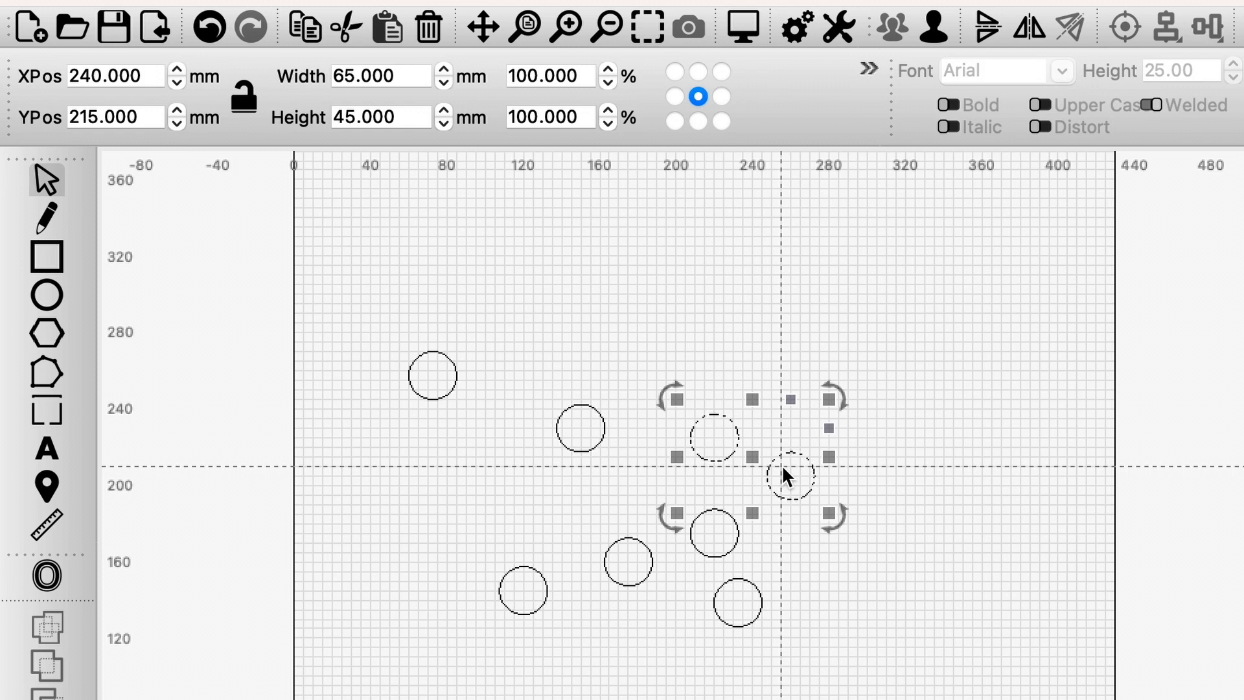
click(969, 381)
click(808, 464)
click(850, 230)
click(811, 468)
Add a closed shape about 70 mm by 31 mm with a slanted edge and a curved end at about X 310, Y 240.
scroll(811, 467, up, 2)
key(ctrl+v)
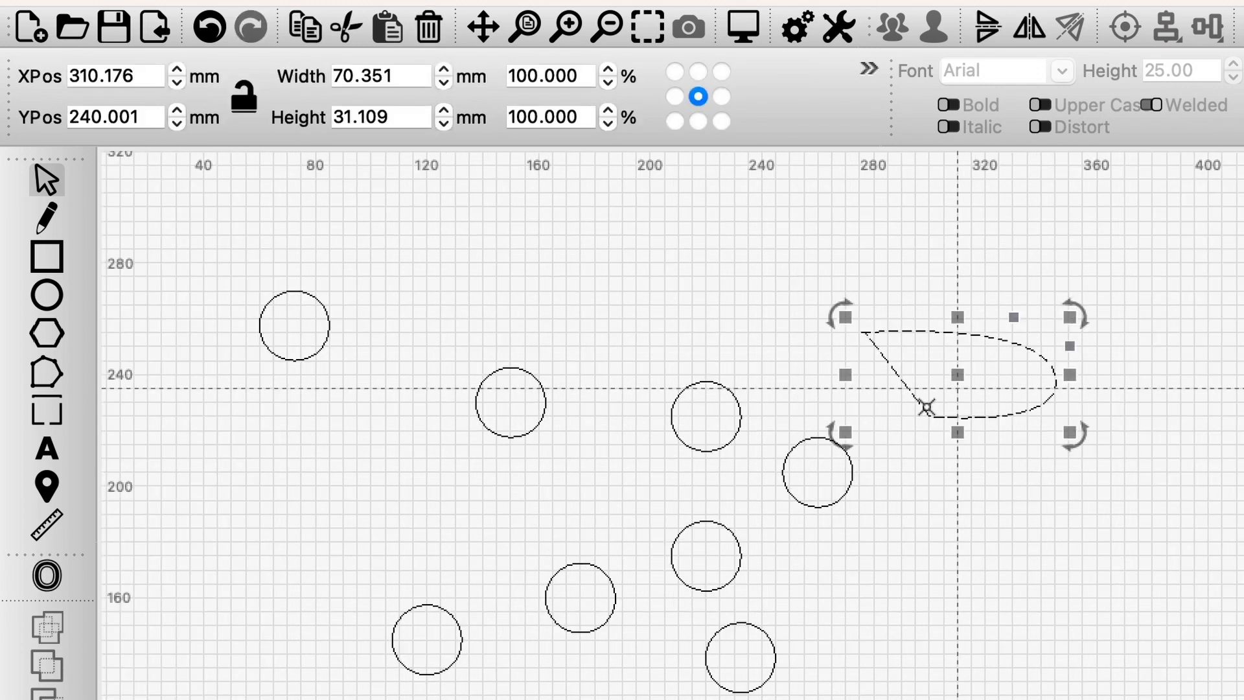
Flip the slanted, curved shape vertically and back, flip it horizontally and back, and deselect it.
click(996, 34)
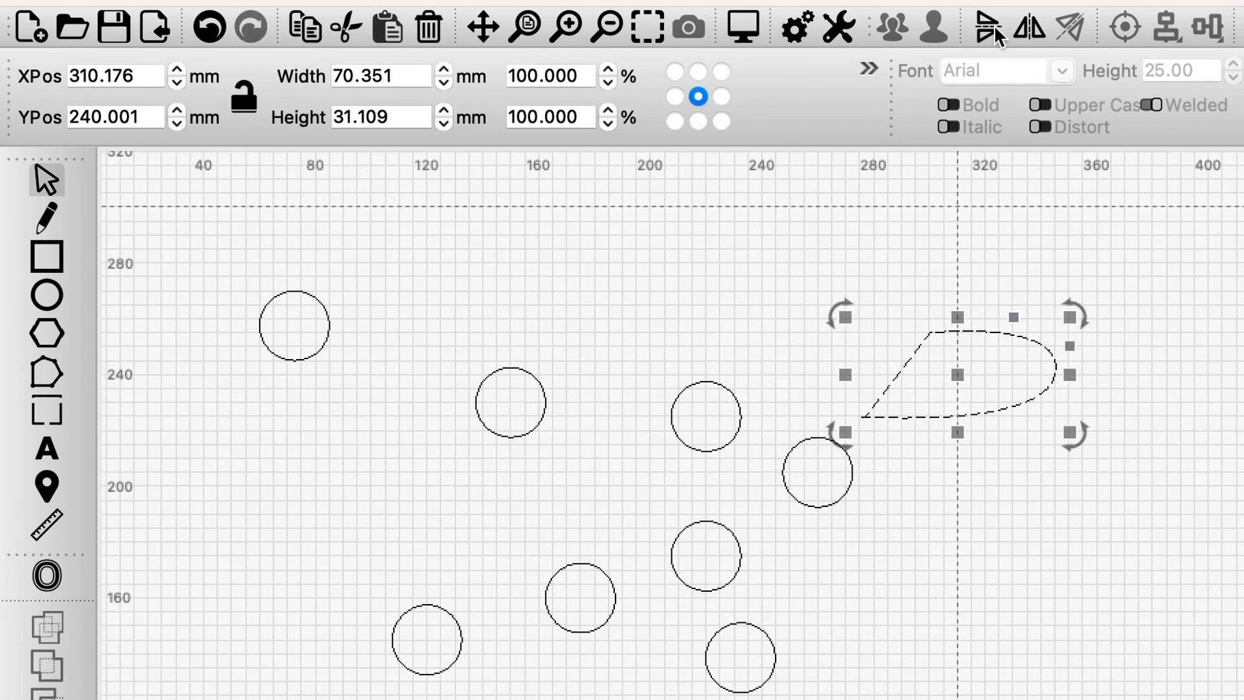
click(997, 34)
click(1040, 34)
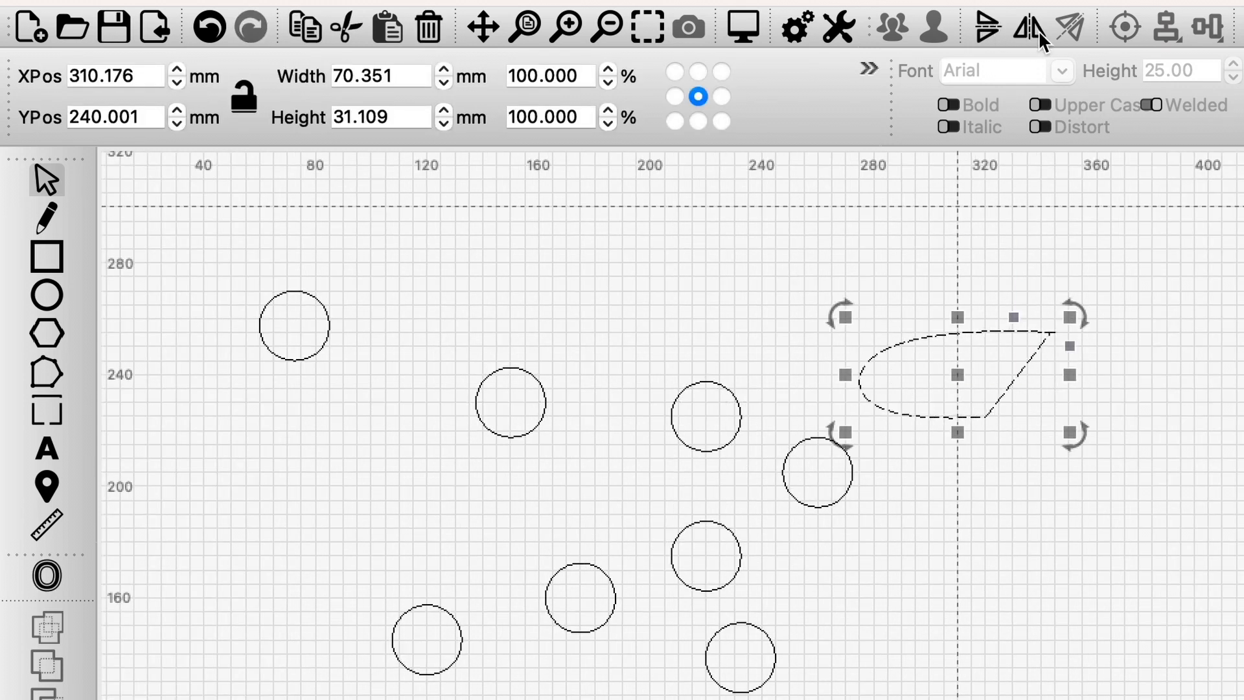
click(1039, 38)
click(761, 291)
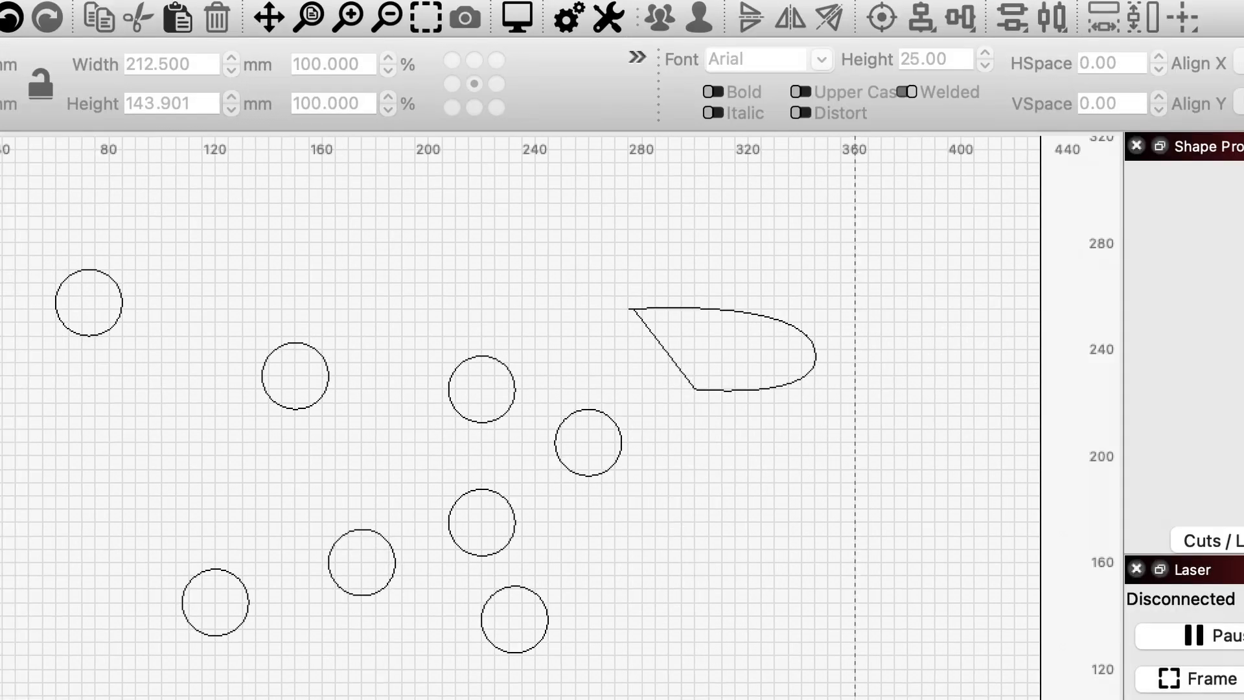
Select all the shapes, align them on a common center, and undo the alignment.
drag(856, 698, 39, 244)
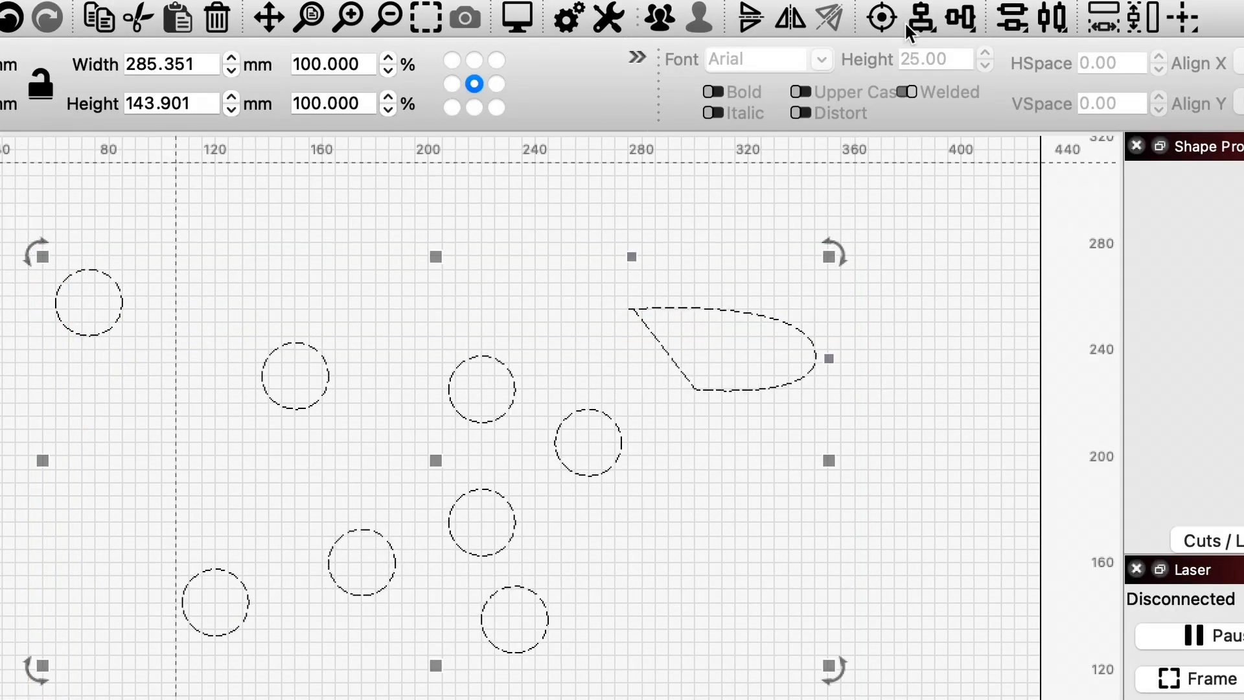
click(882, 18)
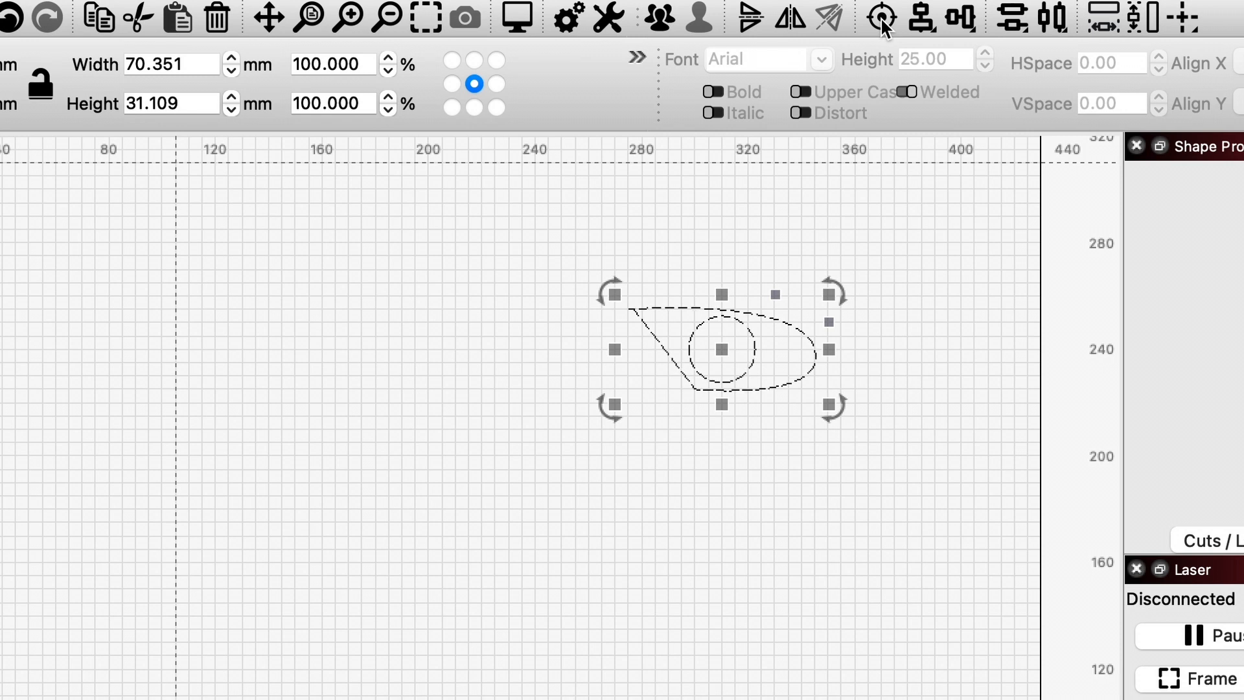
key(super+z)
Apply Align V-Center to all the selected shapes and undo it.
click(922, 19)
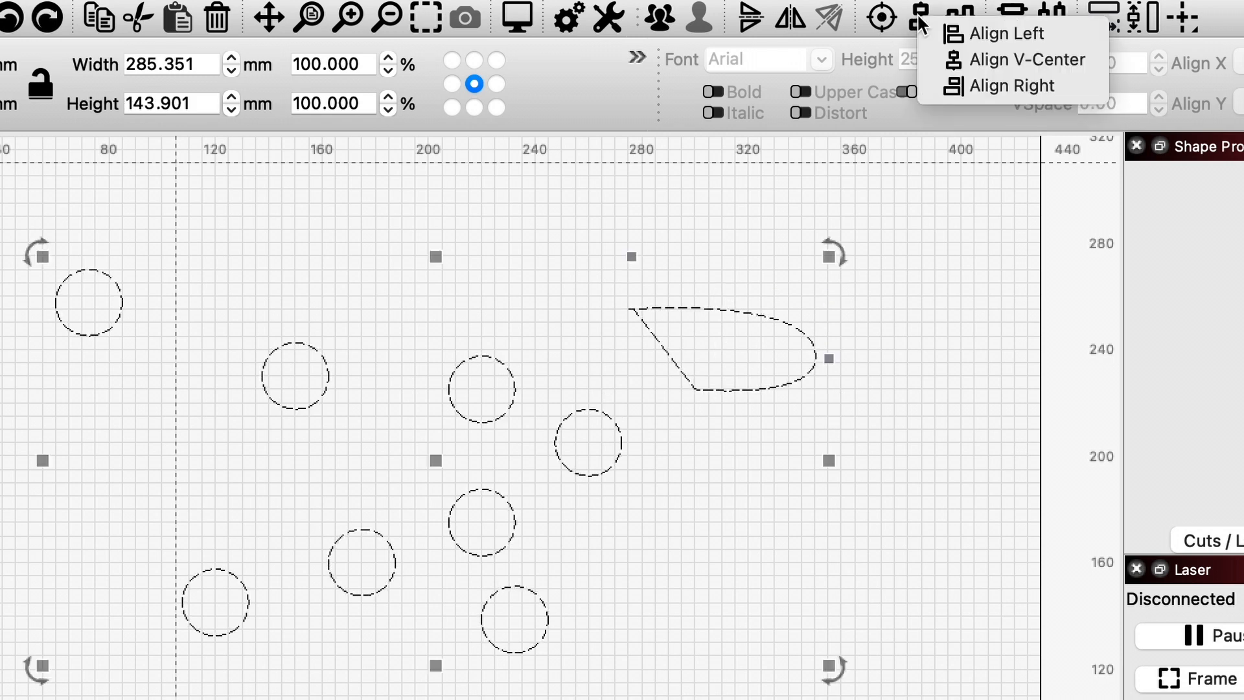
click(965, 57)
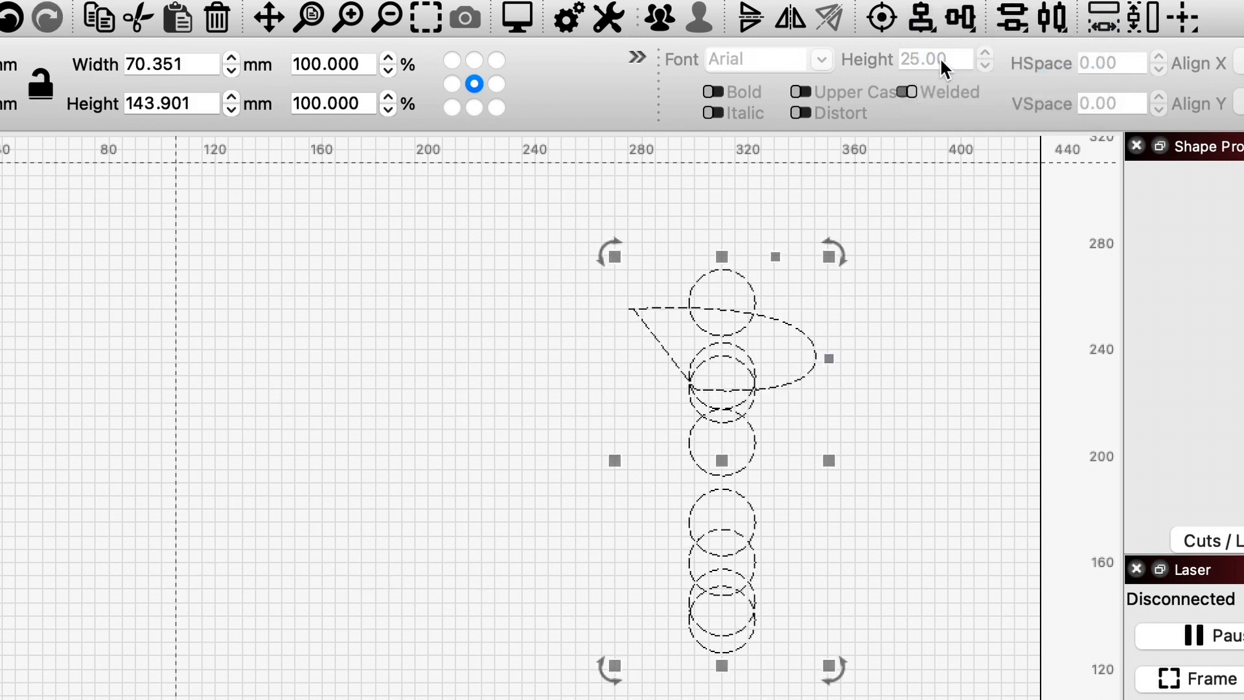
key(super+z)
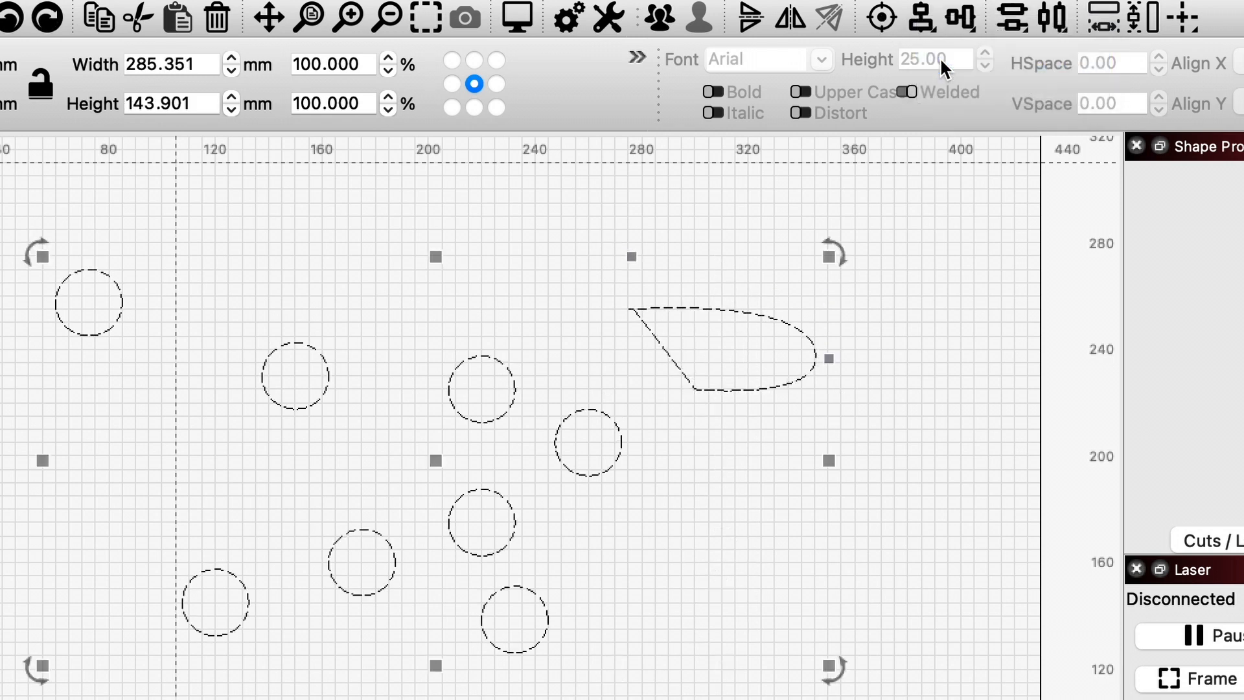
Apply Align H-Center to all the selected shapes and undo it.
click(960, 18)
click(996, 65)
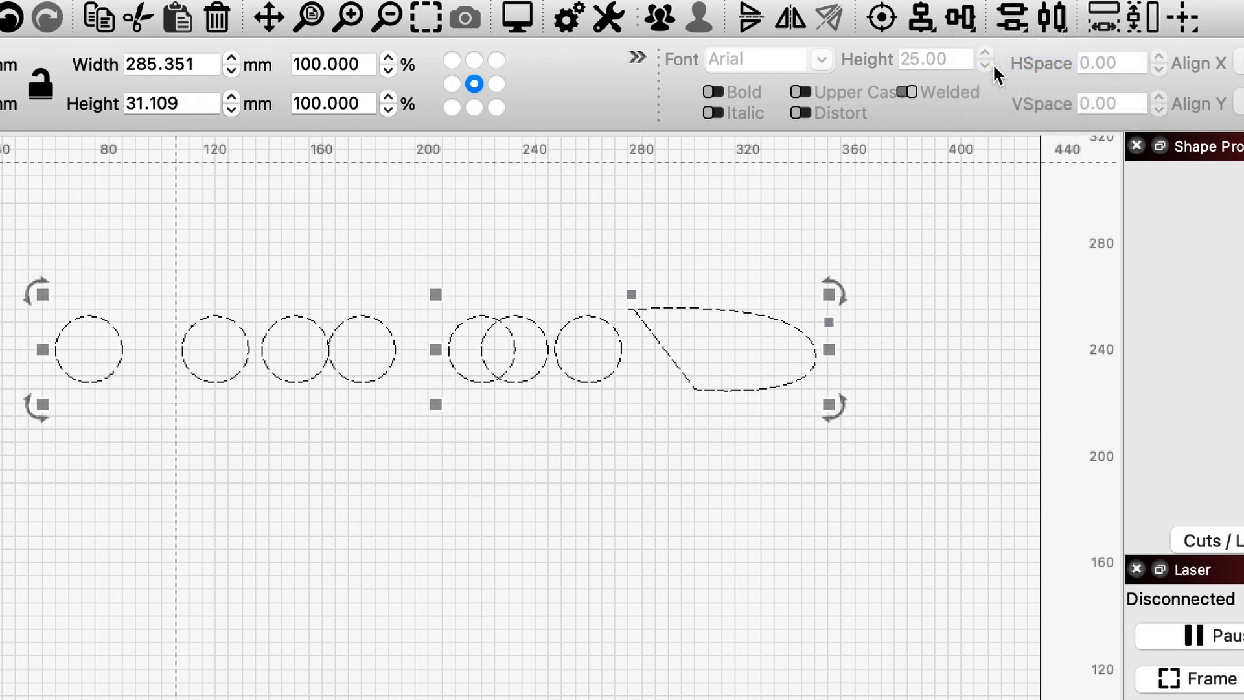
key(super+z)
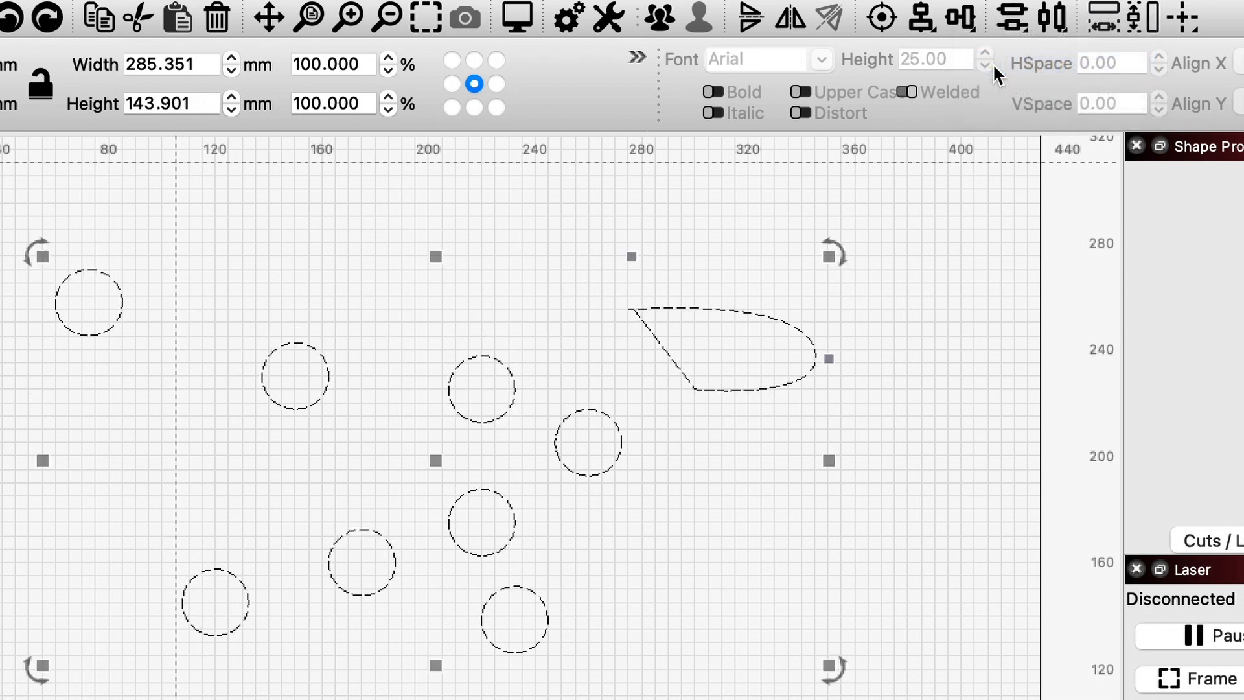
Try Distribute V-Spaced followed by Align V-Center on all the selected shapes, and undo both operations.
click(1010, 27)
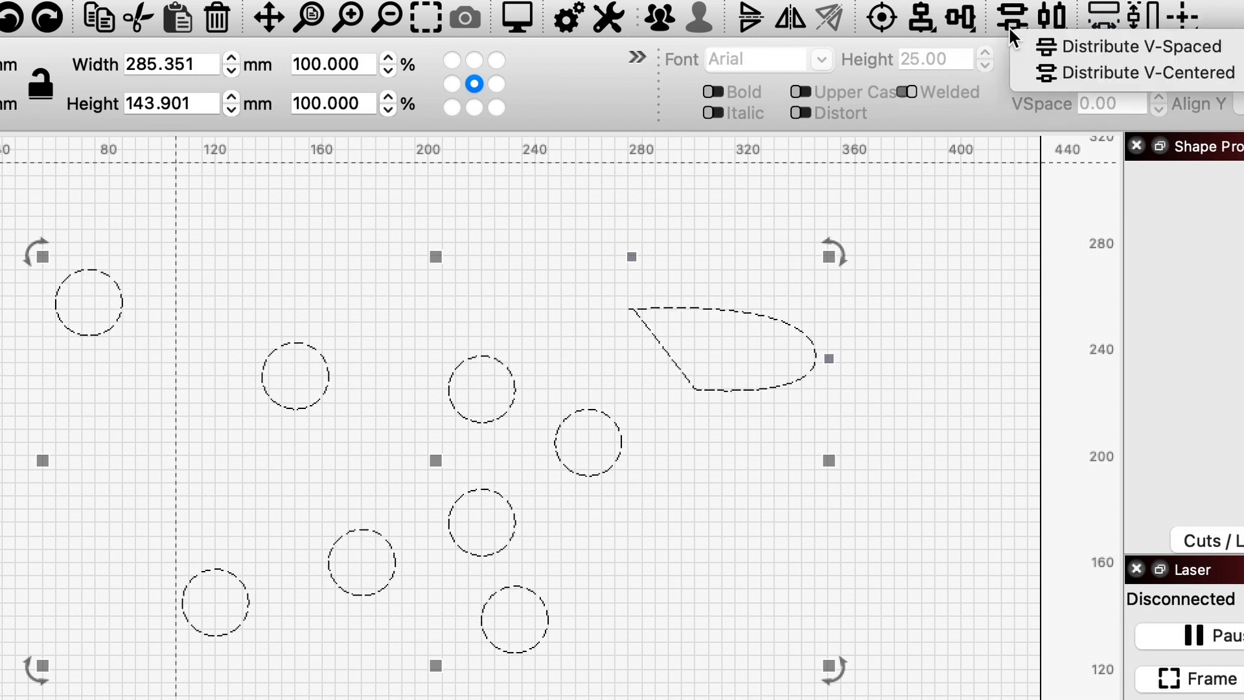
click(1055, 43)
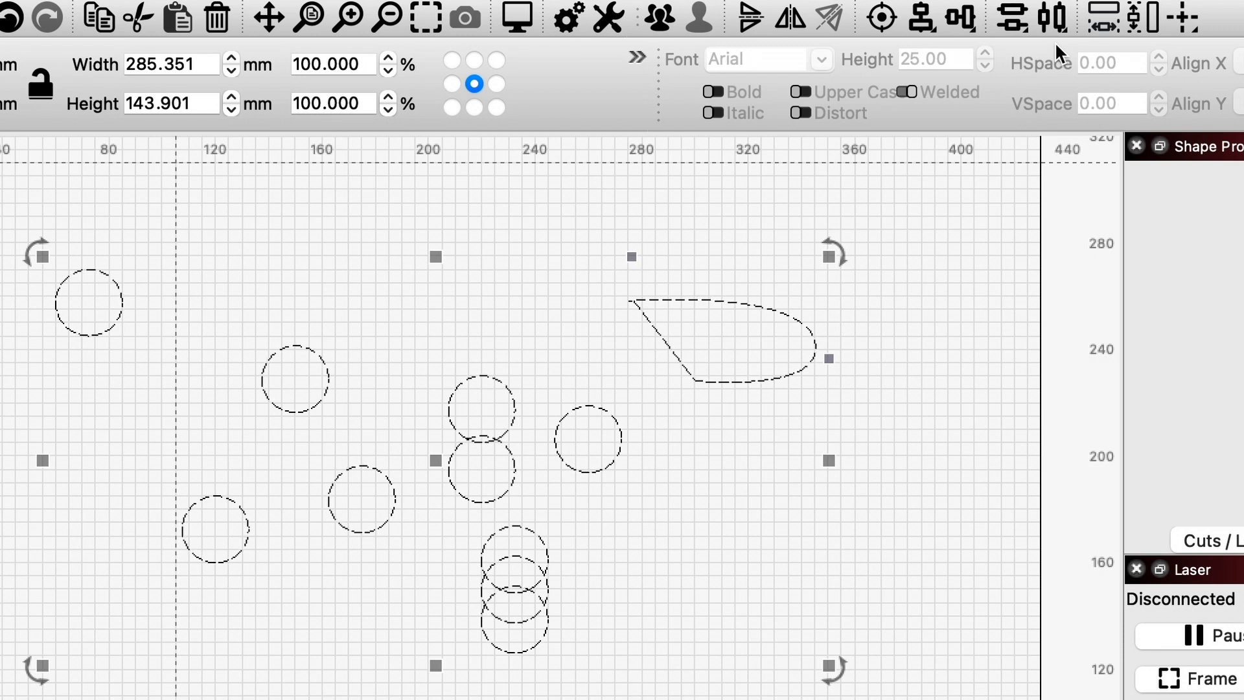
click(920, 19)
click(946, 61)
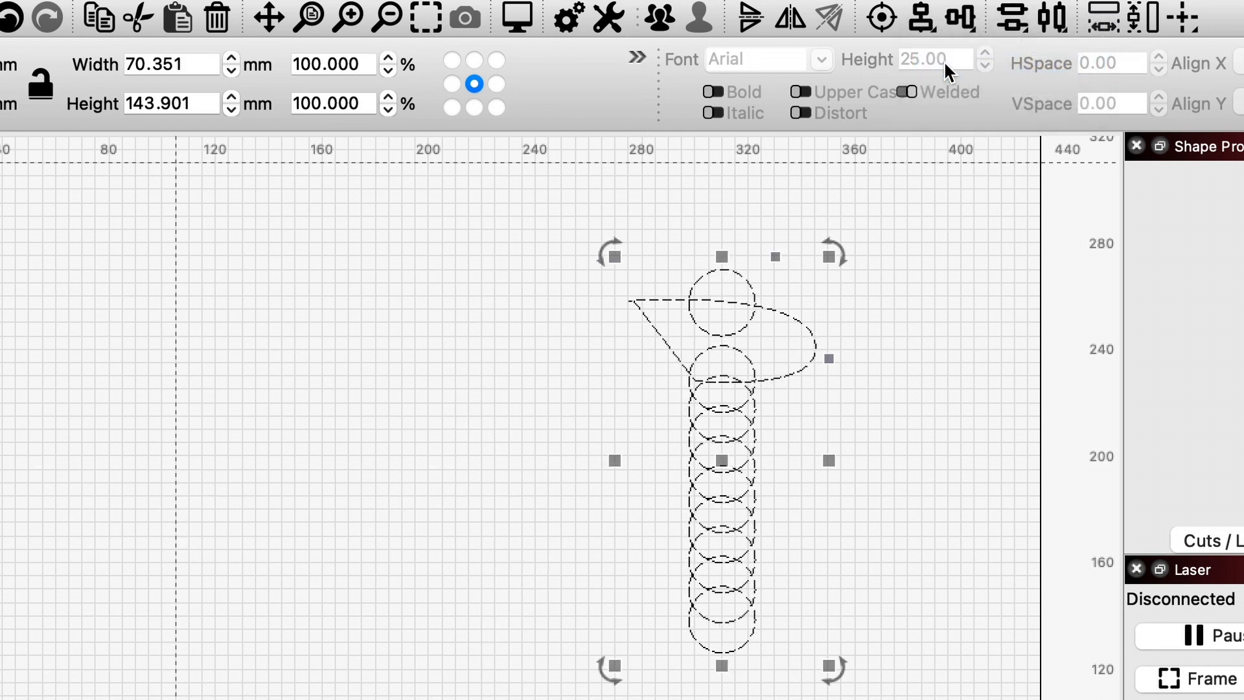
key(ctrl+z)
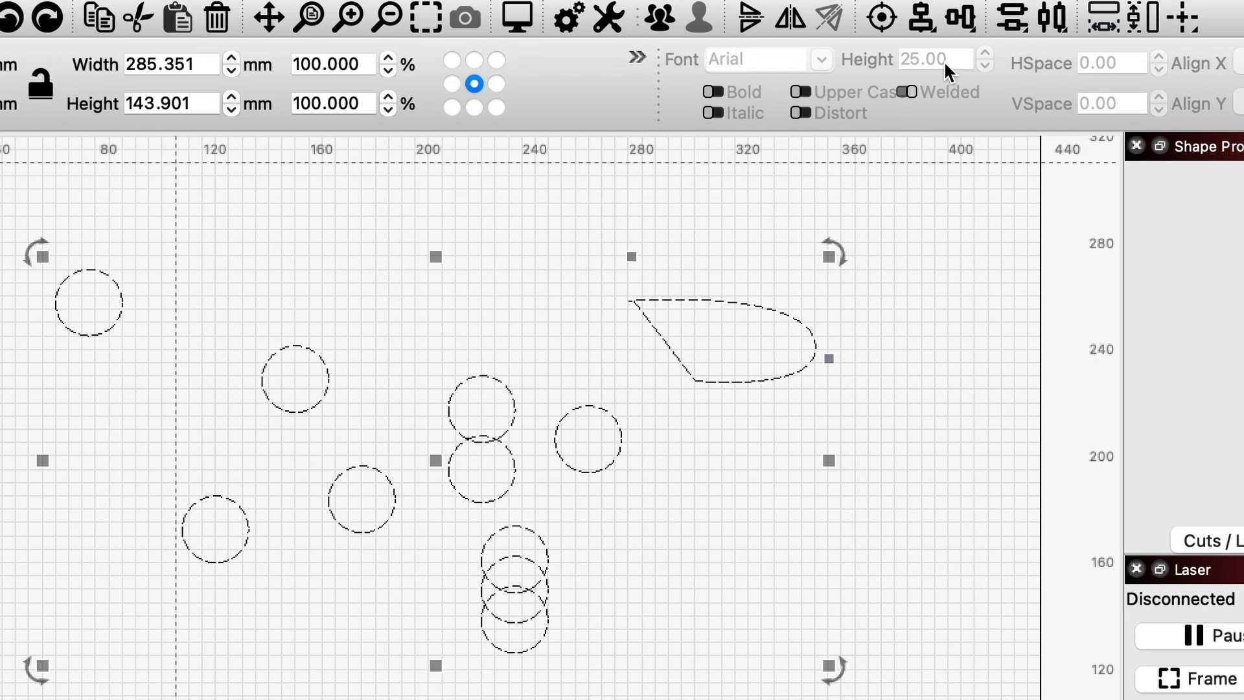
key(ctrl+z)
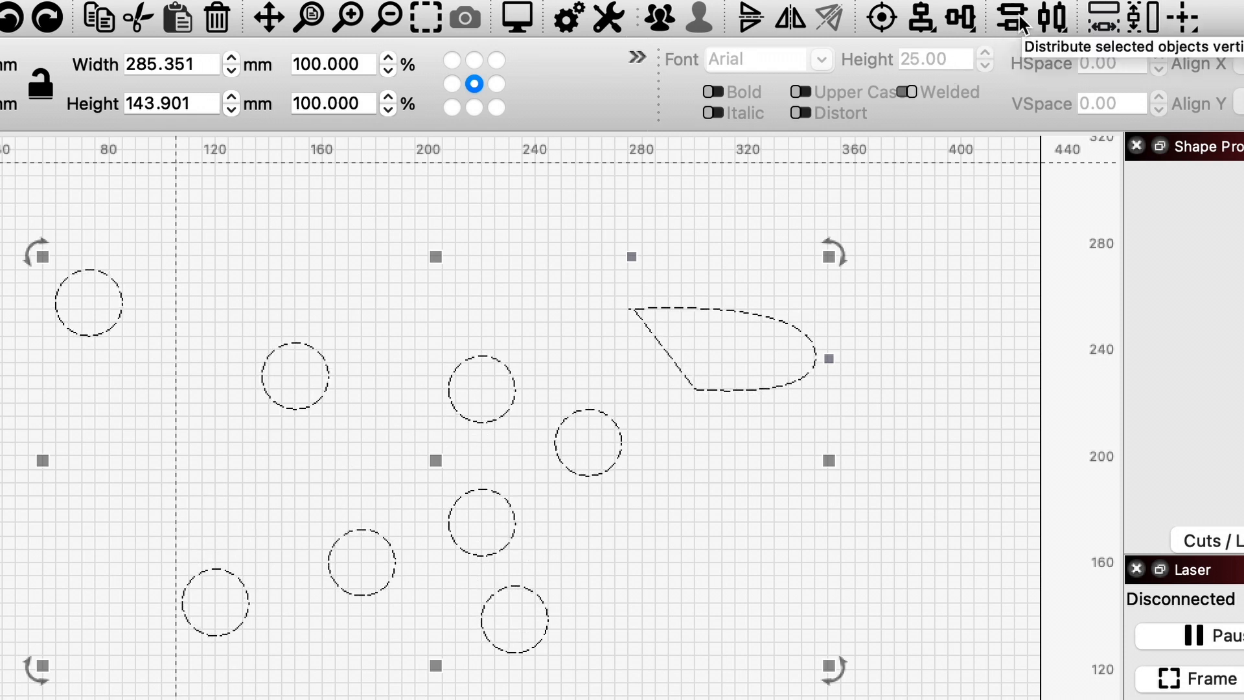
Distribute all the selected shapes with equal horizontal spacing, and try Align H-Center on them, undoing only that alignment.
click(1053, 18)
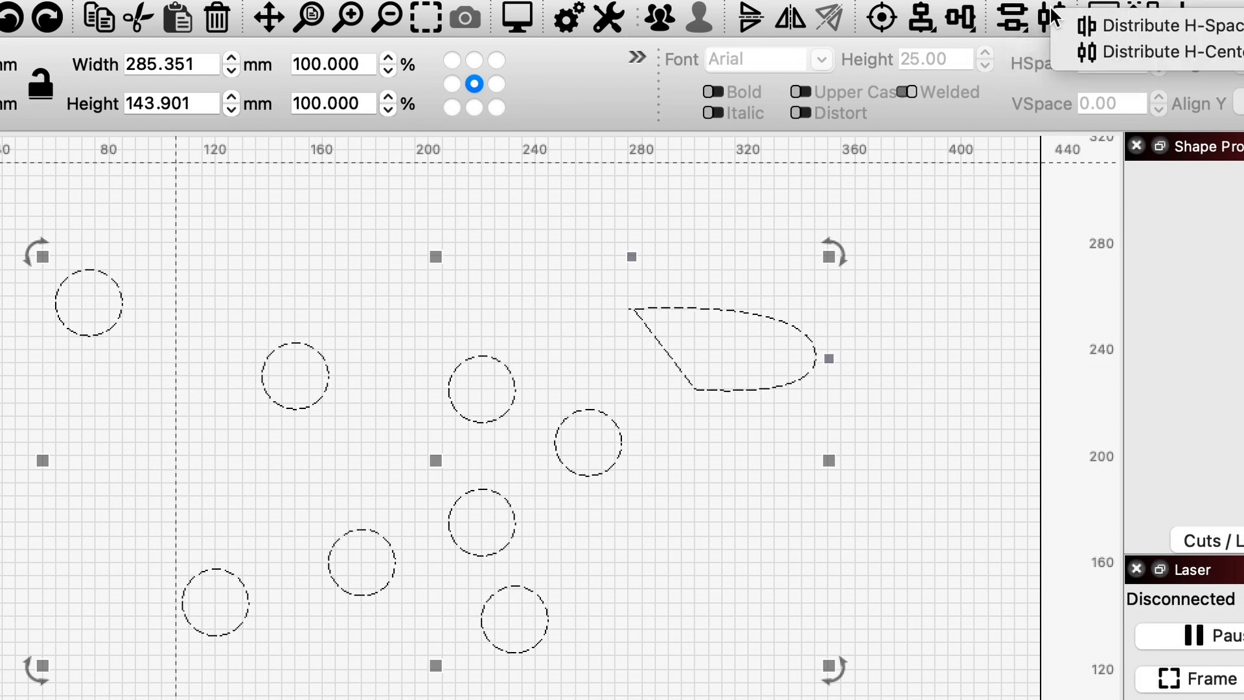
click(1064, 23)
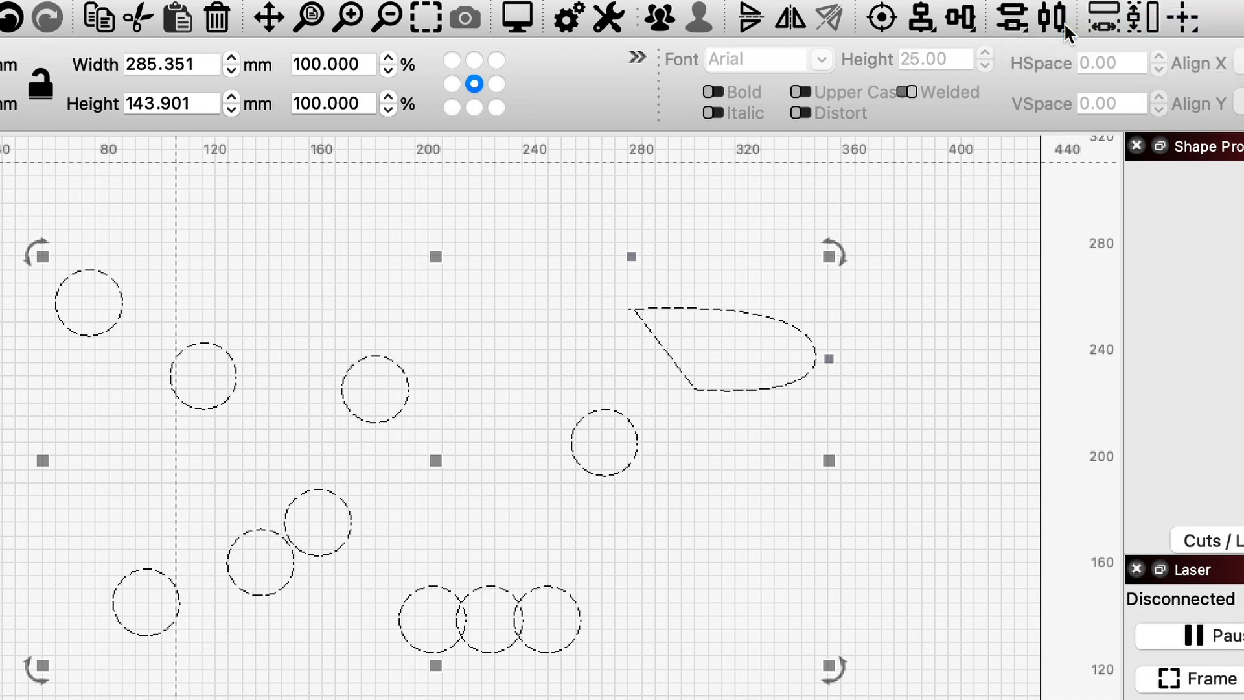
click(964, 22)
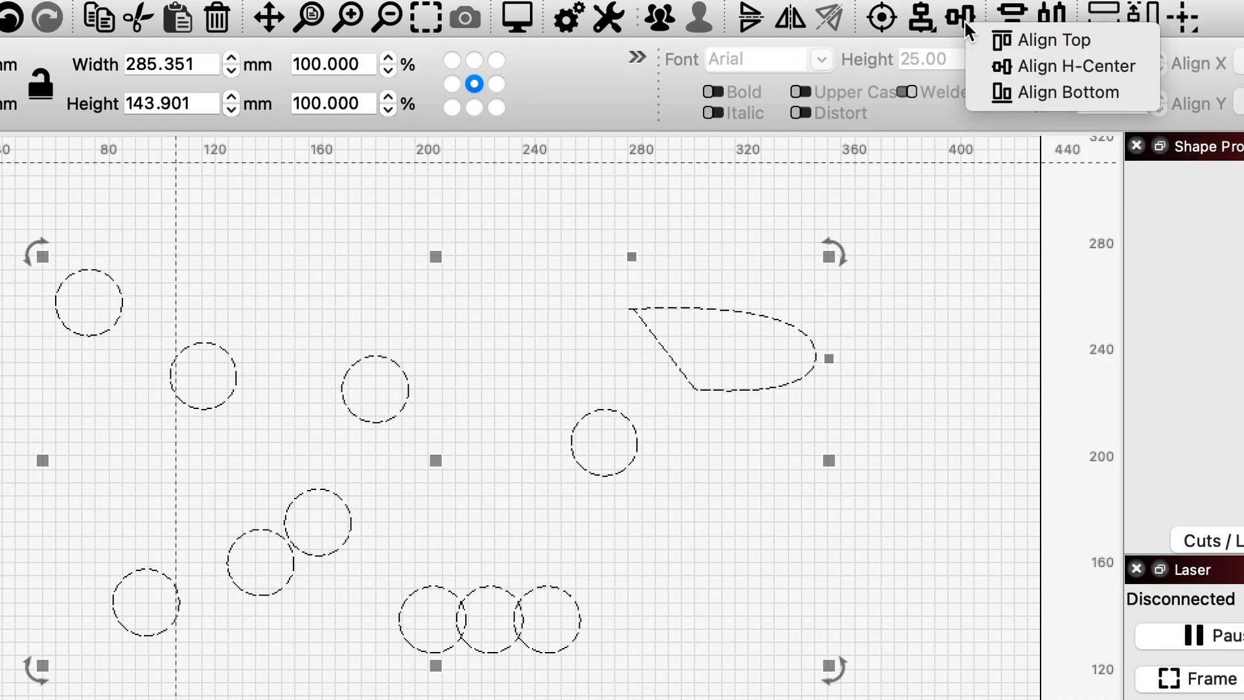
click(978, 62)
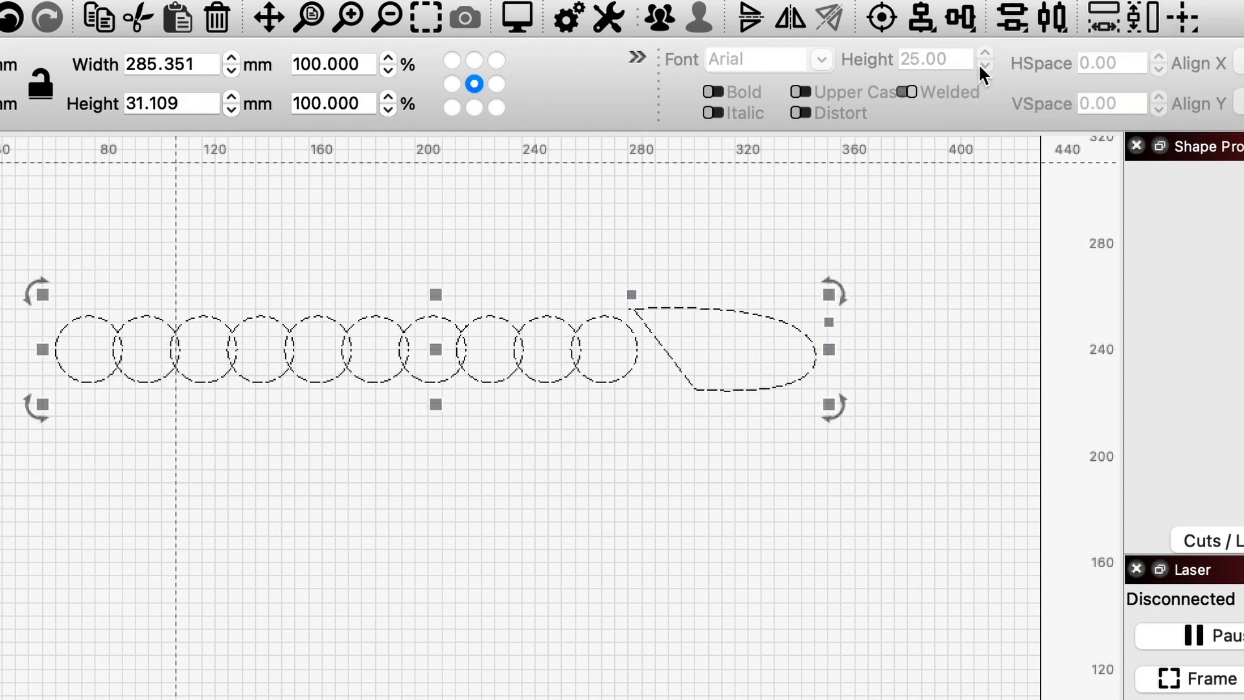
key(ctrl+z)
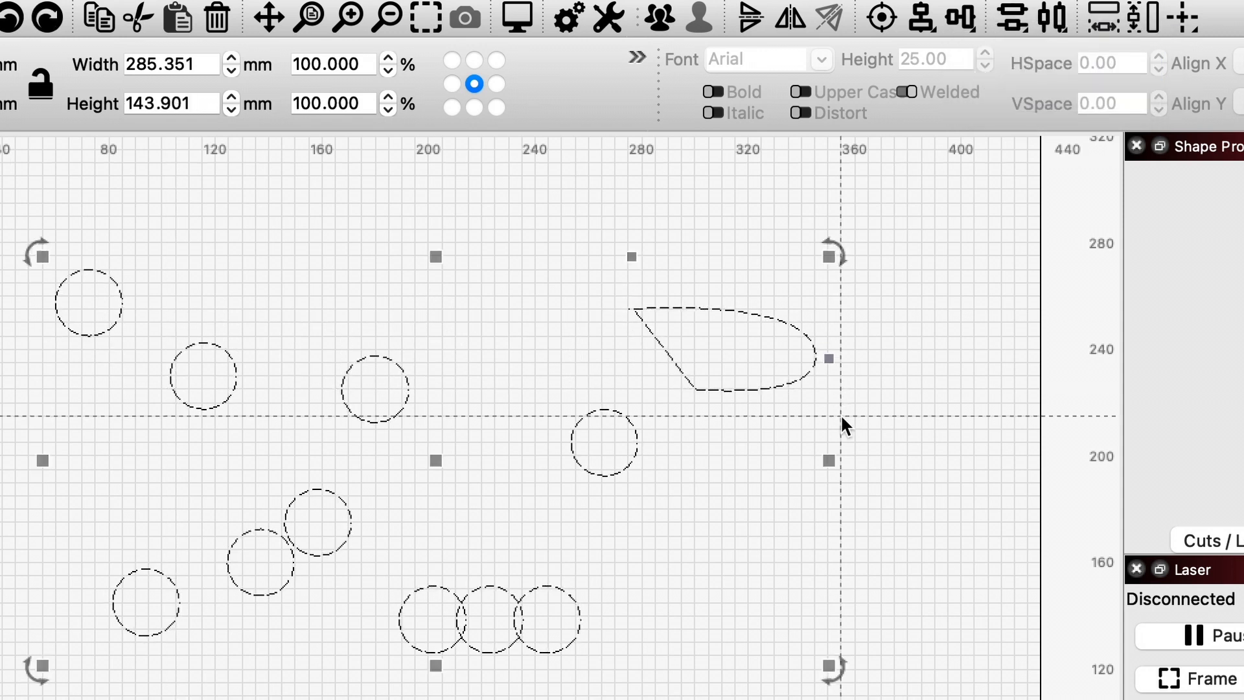
Select the slanted, curved shape plus the circle just below it, and match the shape's width and height to the circle's.
click(902, 425)
click(758, 389)
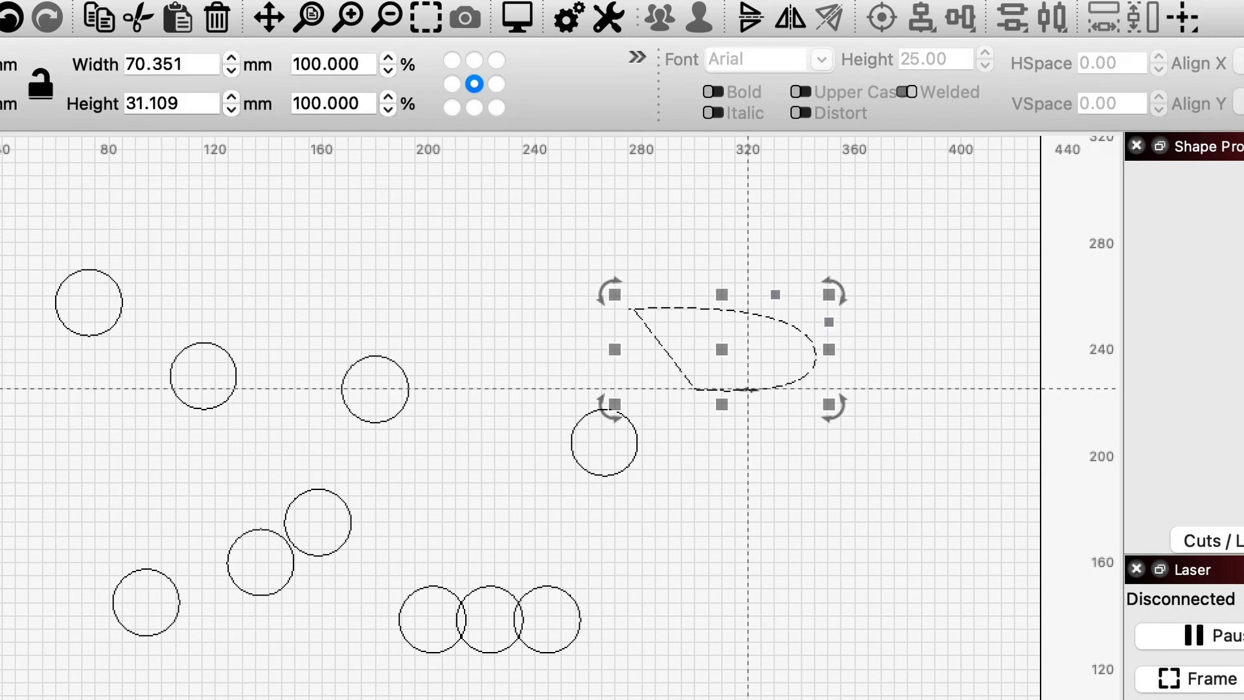
shift+click(632, 452)
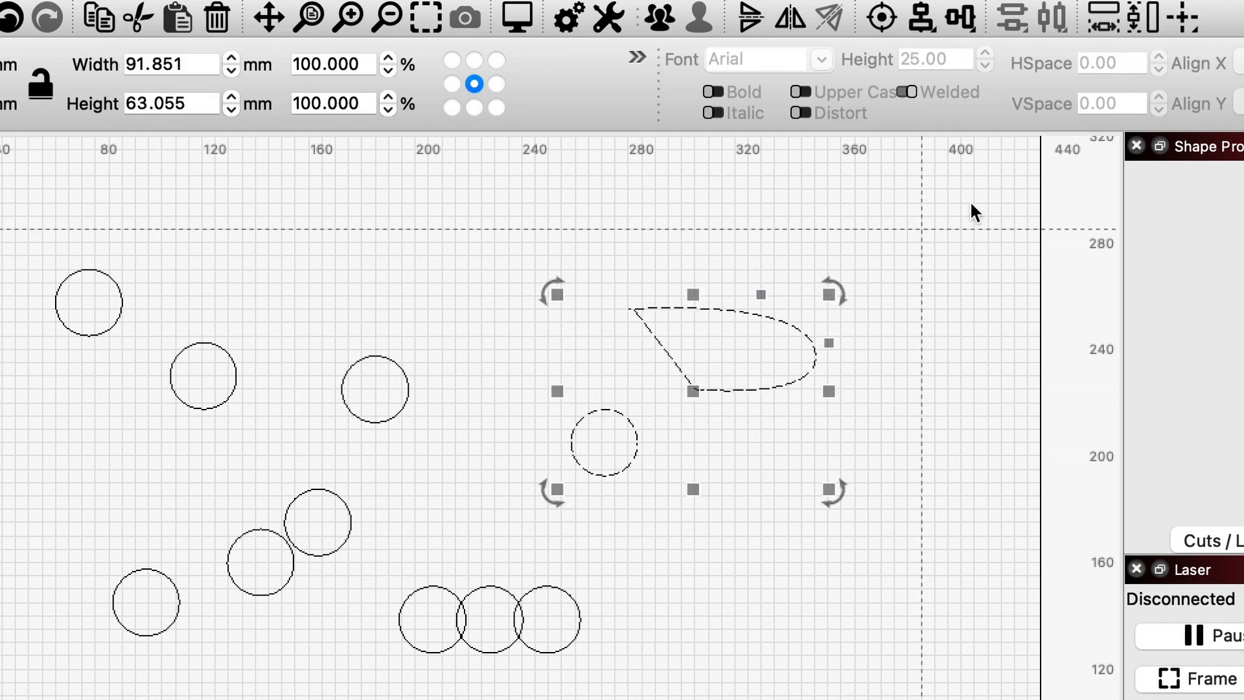
click(1107, 22)
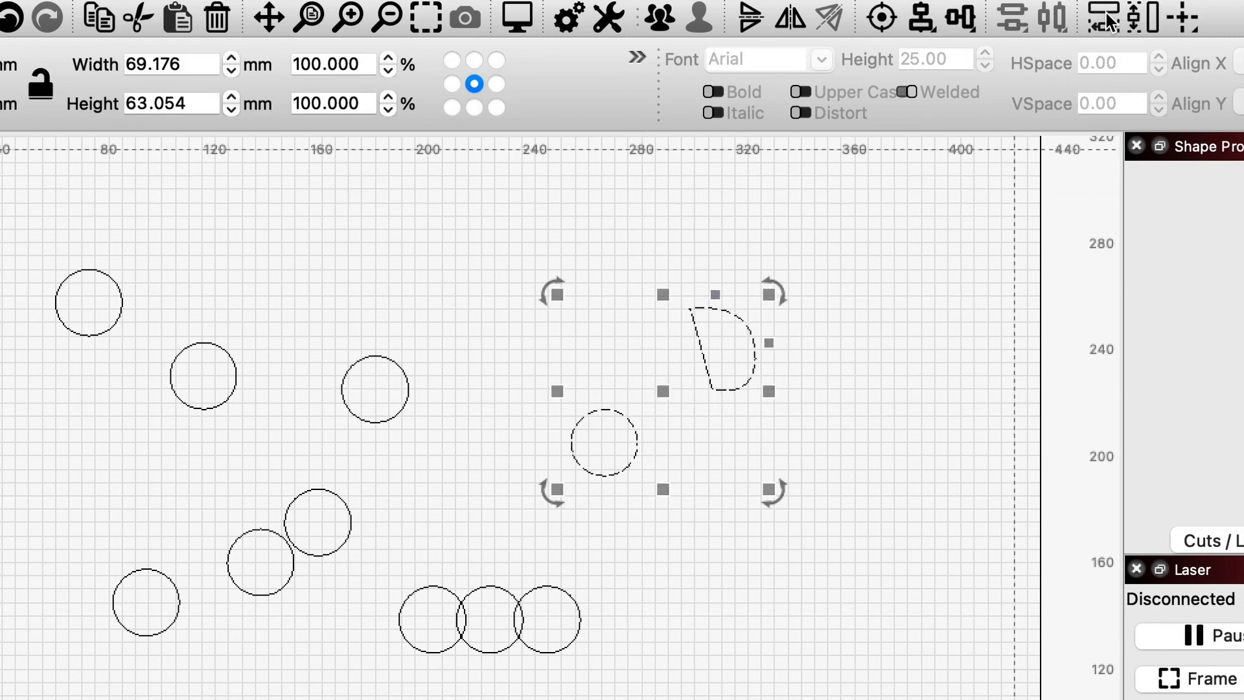
click(1140, 20)
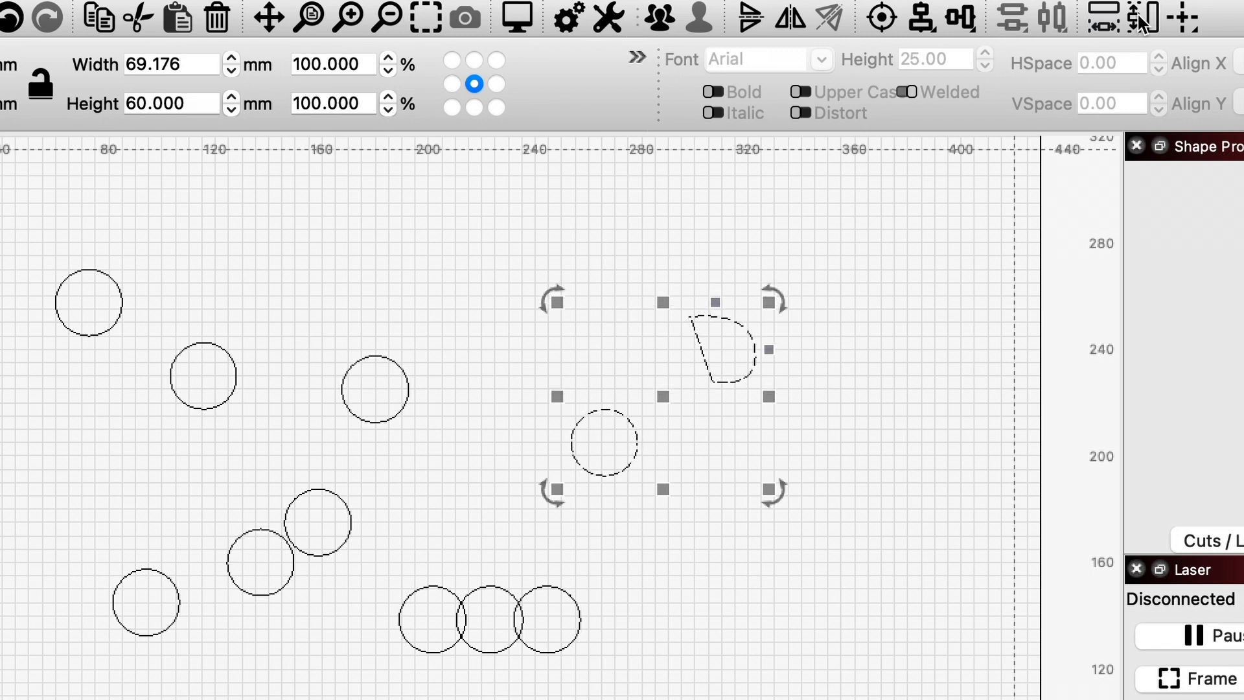
Align the resized shape and the circle on a common center and deselect them.
click(882, 18)
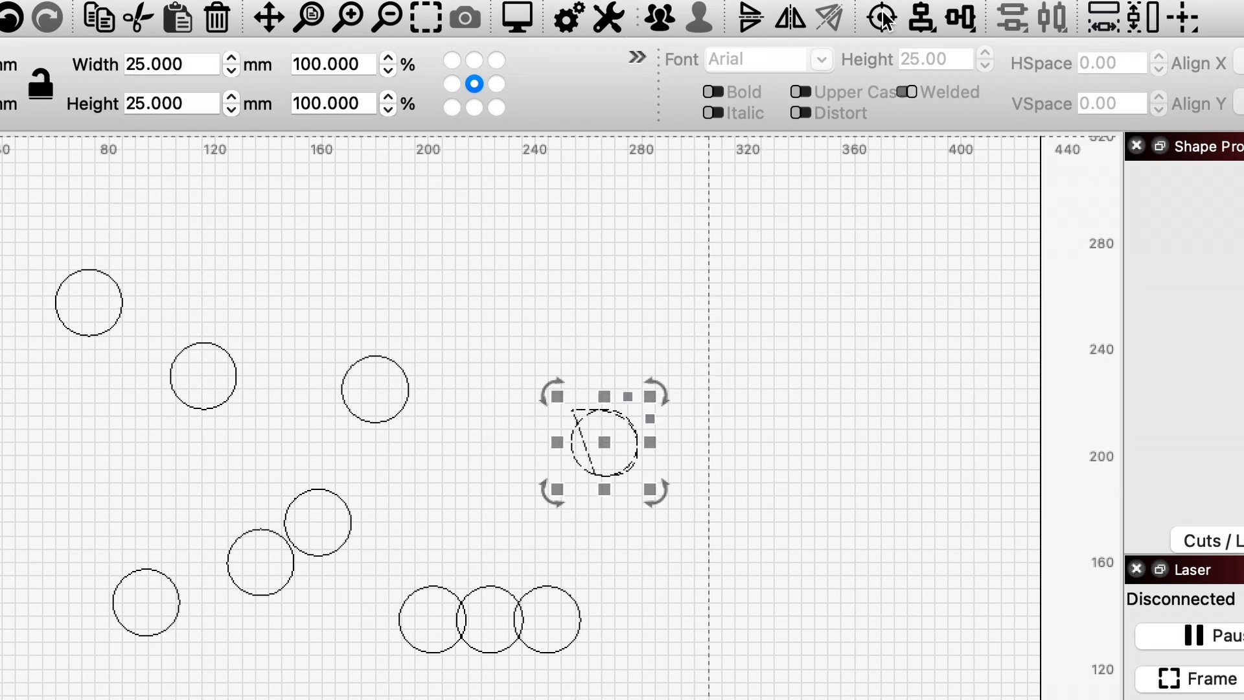
click(600, 457)
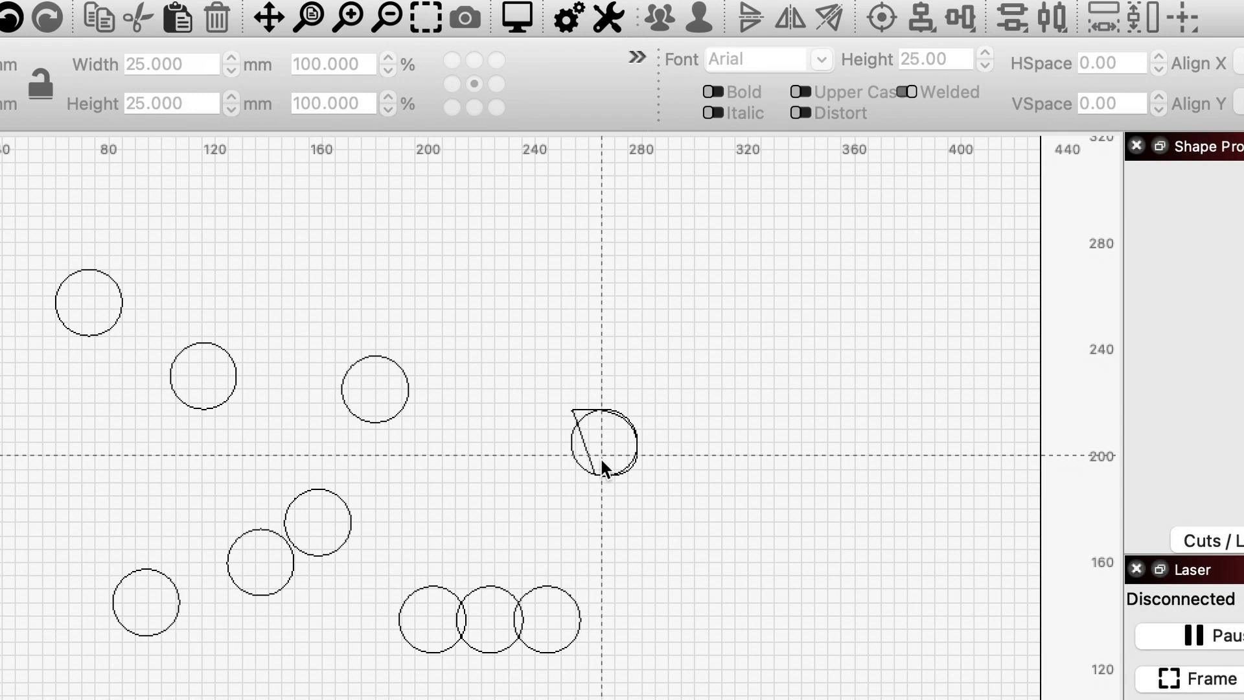
scroll(600, 457, up, 5)
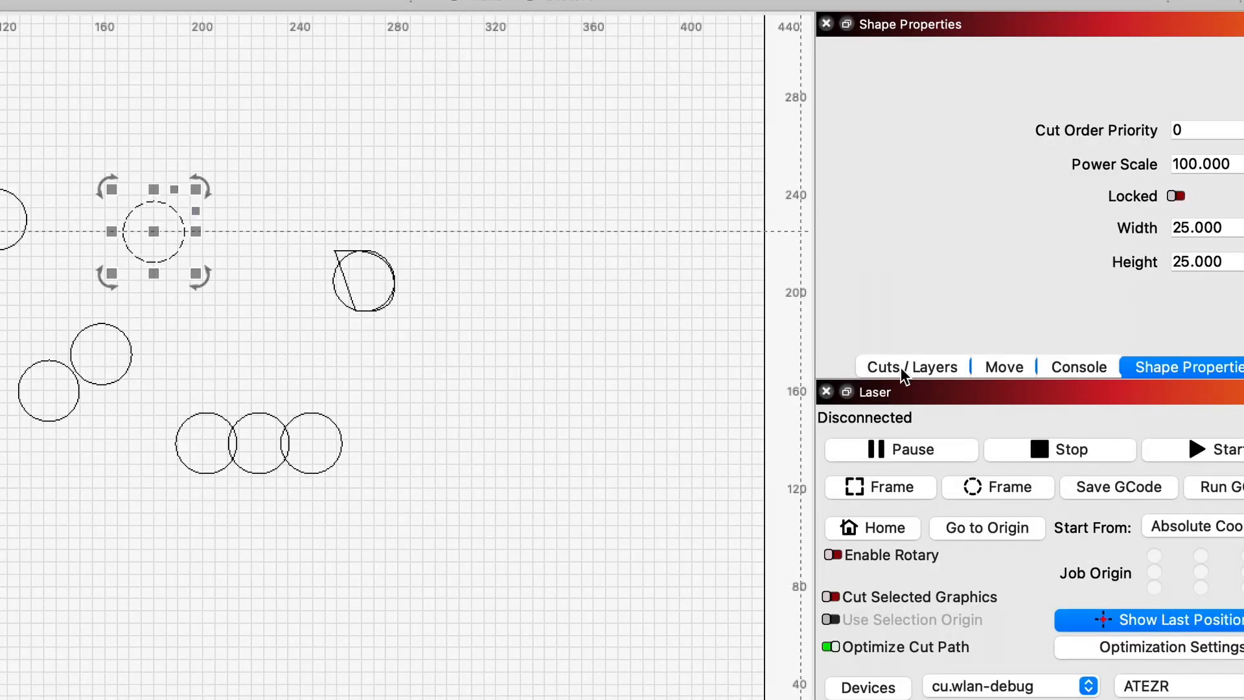
Try the Fill mode on black layer 00 and set the layer back to Line.
click(900, 366)
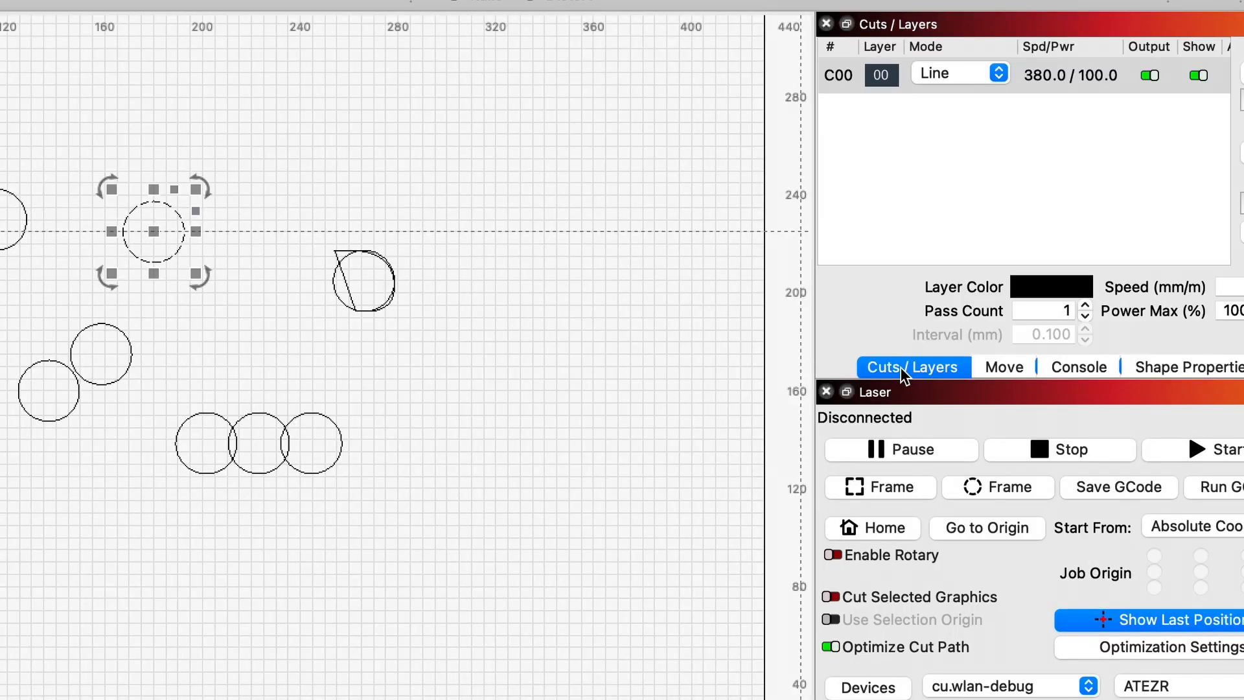
click(1000, 73)
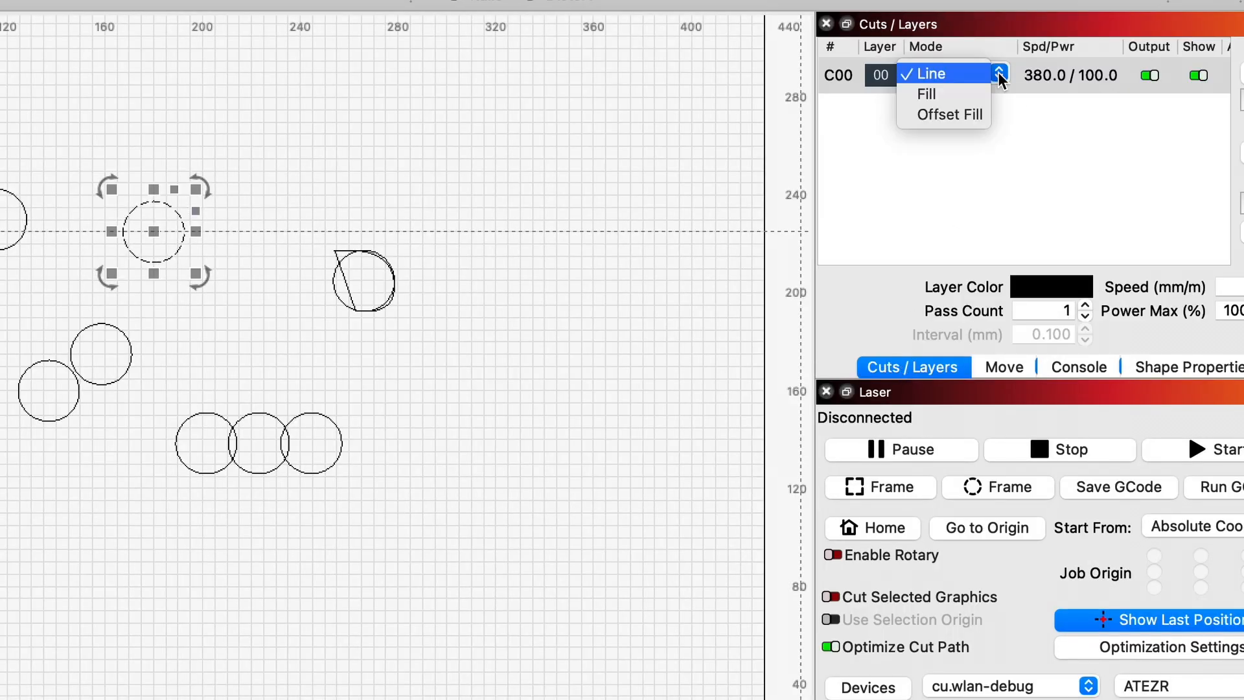
click(975, 96)
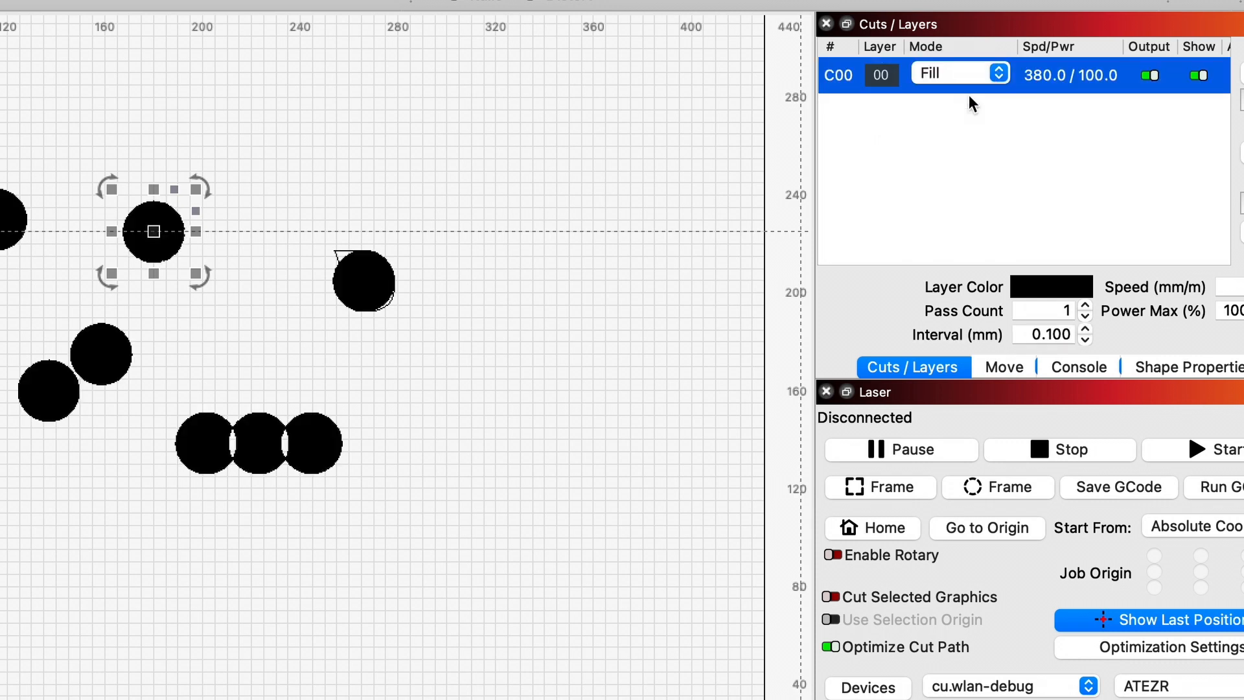
click(997, 73)
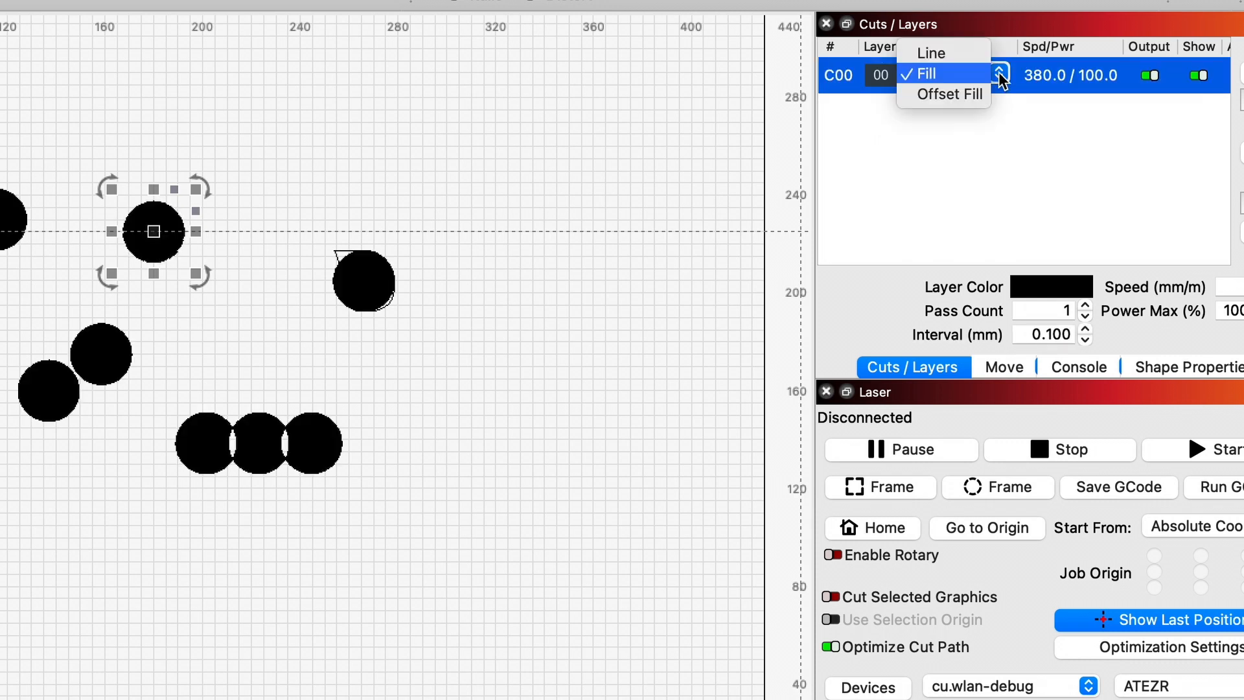
click(945, 55)
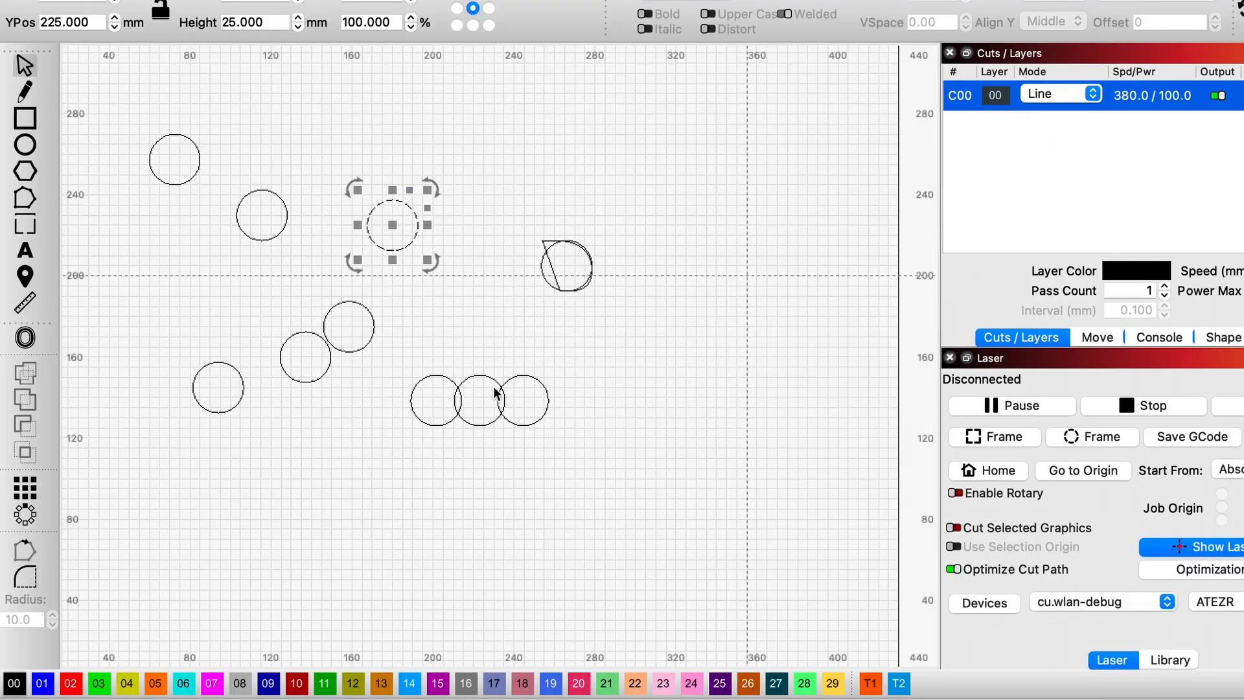
Assign the selected circle to blue layer 01 and set the layer's speed to 901 mm/min and maximum power to 100%.
click(43, 683)
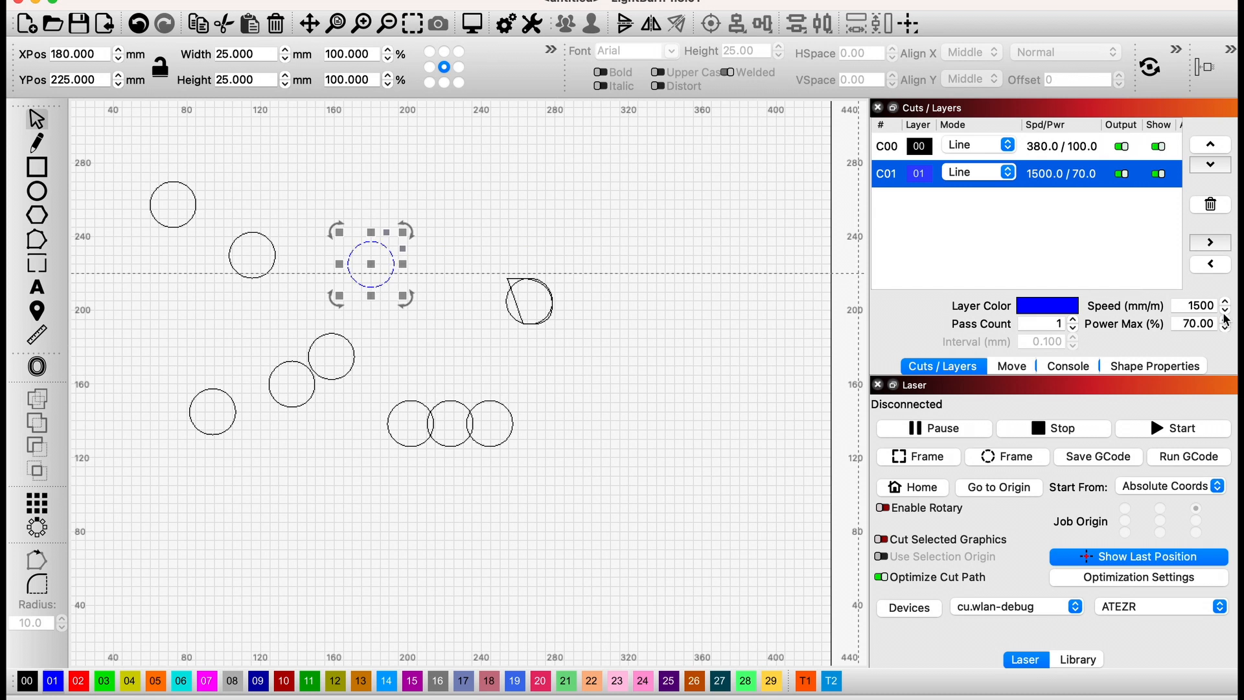
click(1224, 310)
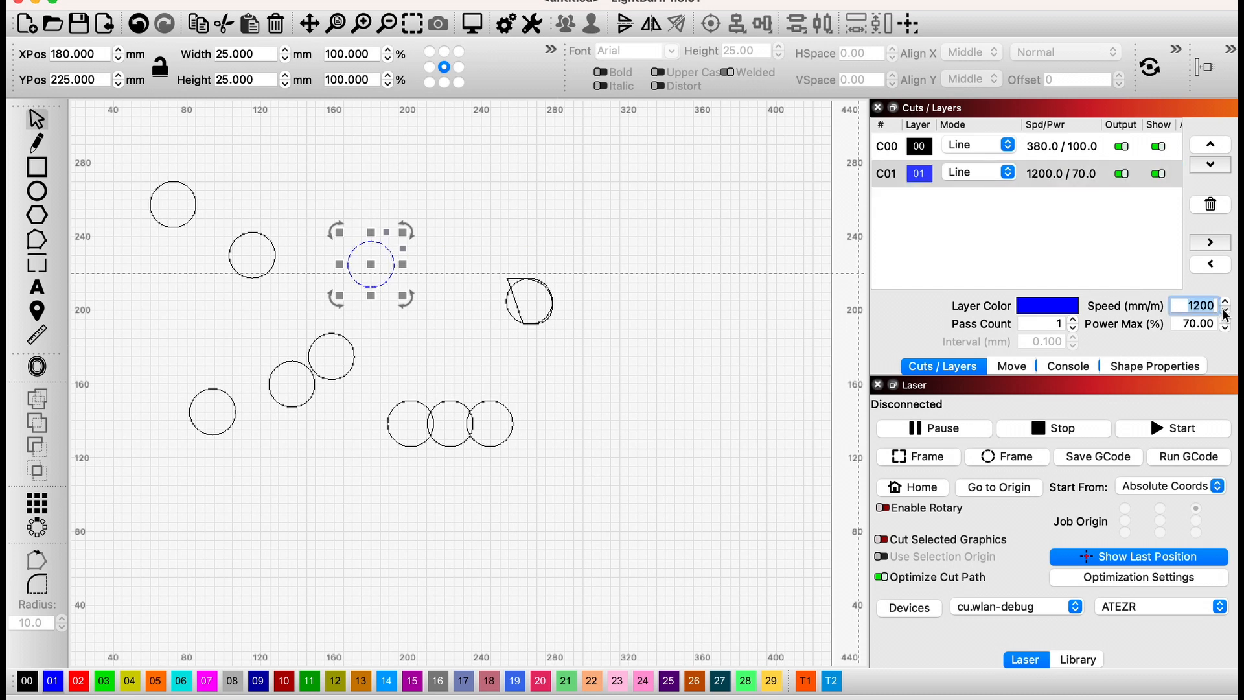
mouse_move(1224, 314)
mouse_down()
mouse_move(1224, 301)
mouse_move(1225, 320)
mouse_up()
click(1225, 302)
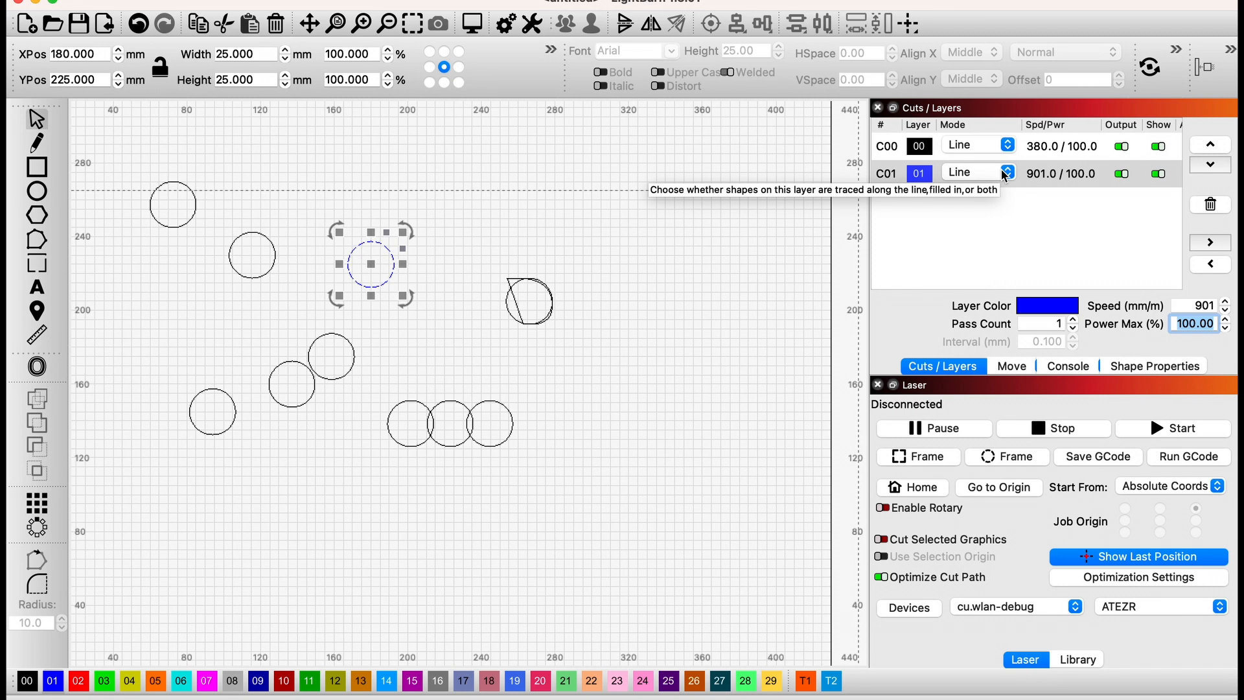
click(1126, 176)
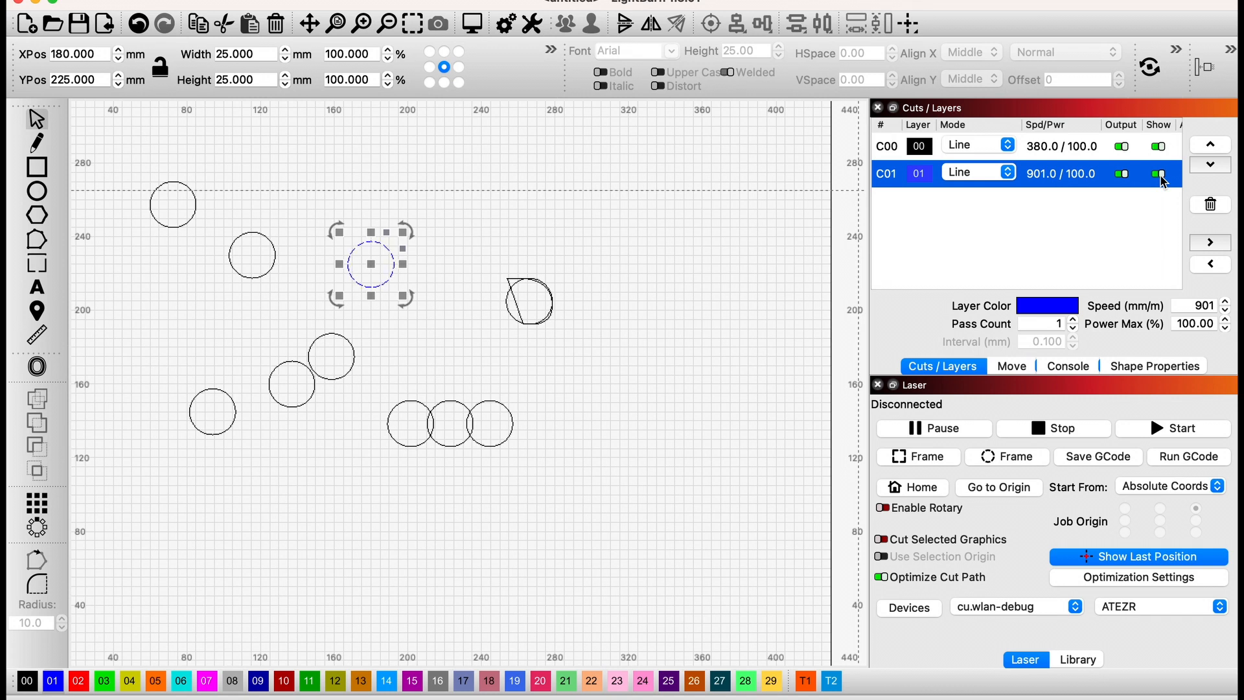
Examine the available modes in the cut settings of layer 01 and close the editor without changes.
double_click(918, 175)
click(797, 192)
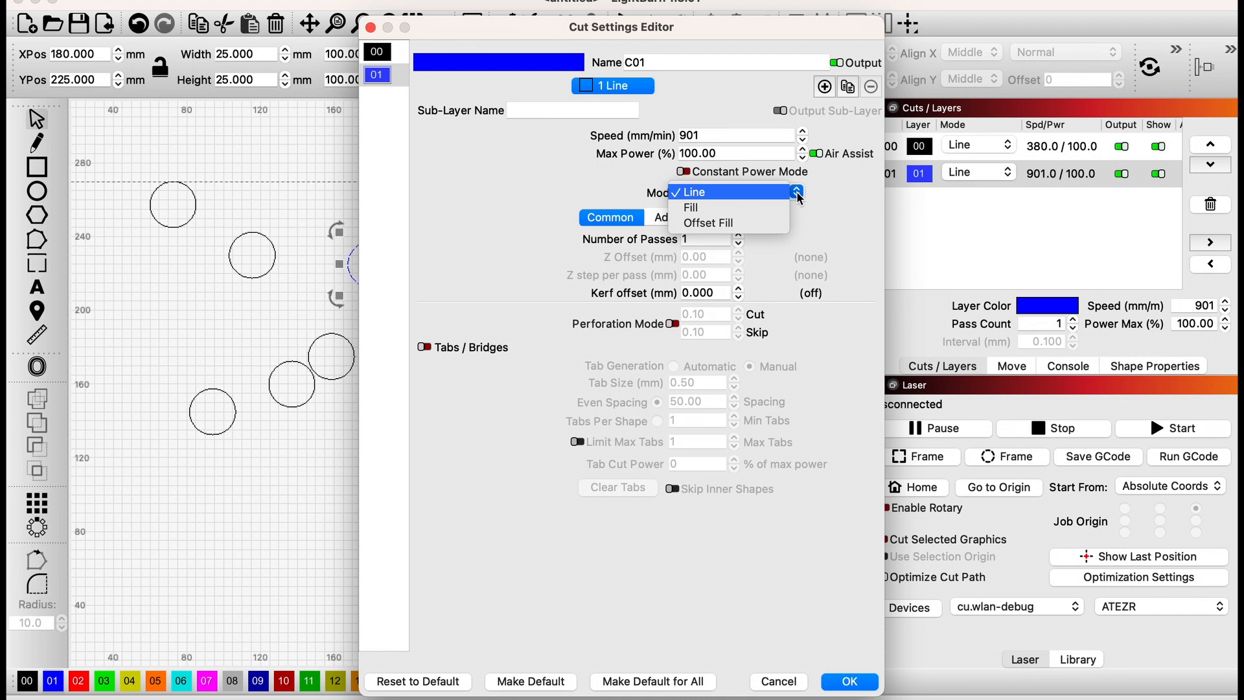
click(799, 196)
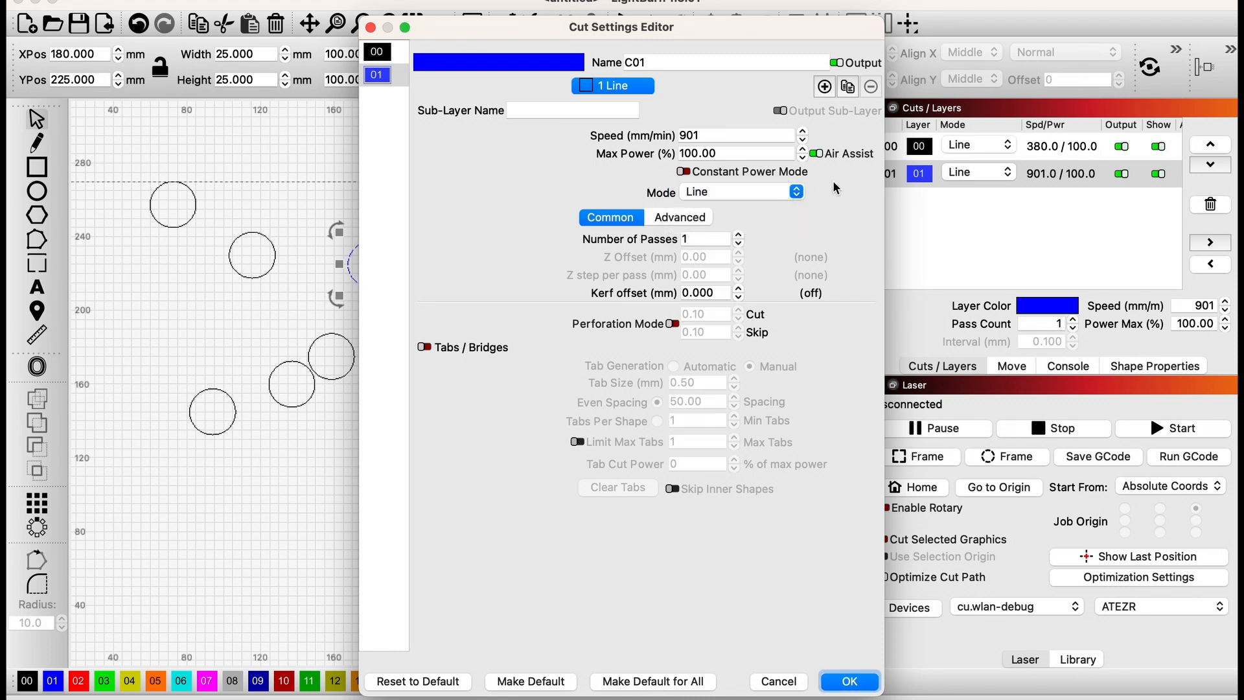
click(370, 27)
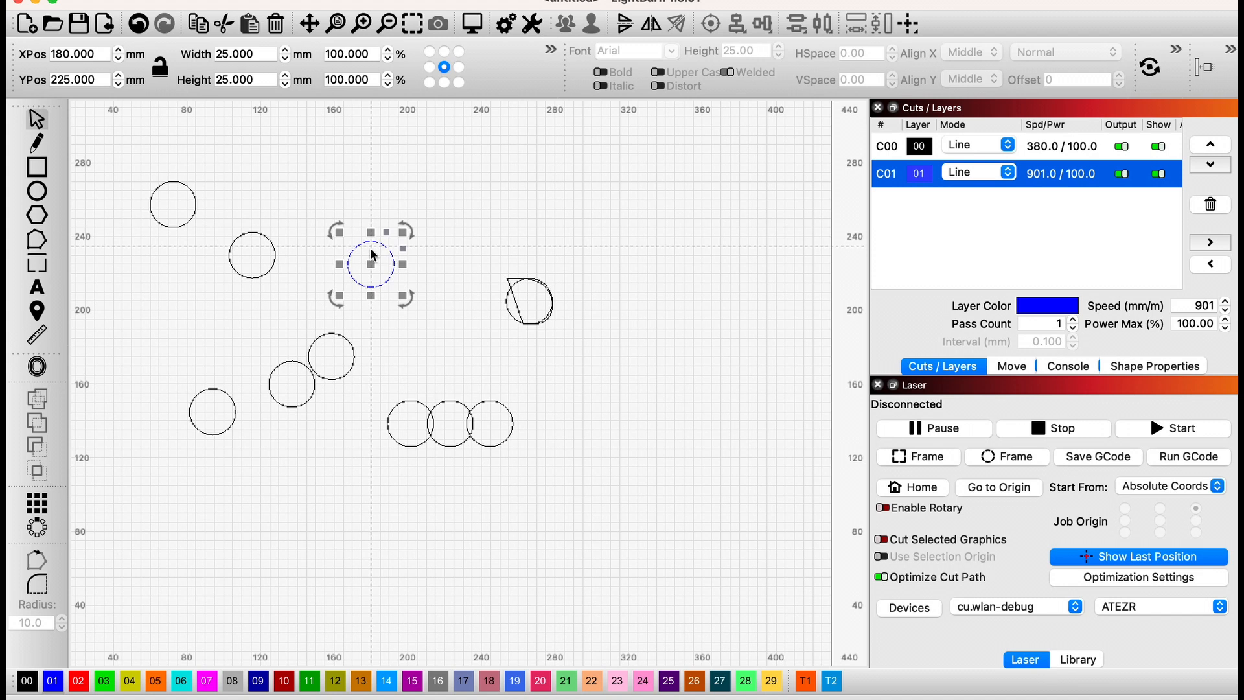
Open the cut settings of blue layer 01 and set its mode to Fill.
scroll(373, 253, up, 5)
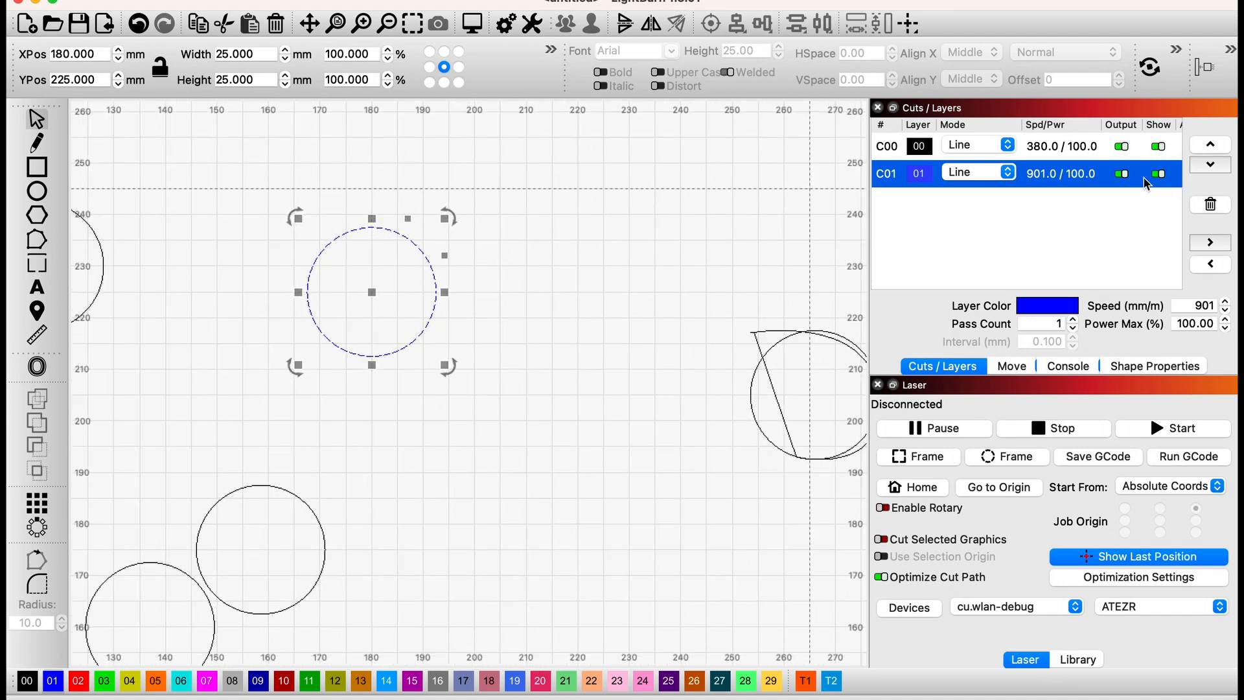
double_click(919, 175)
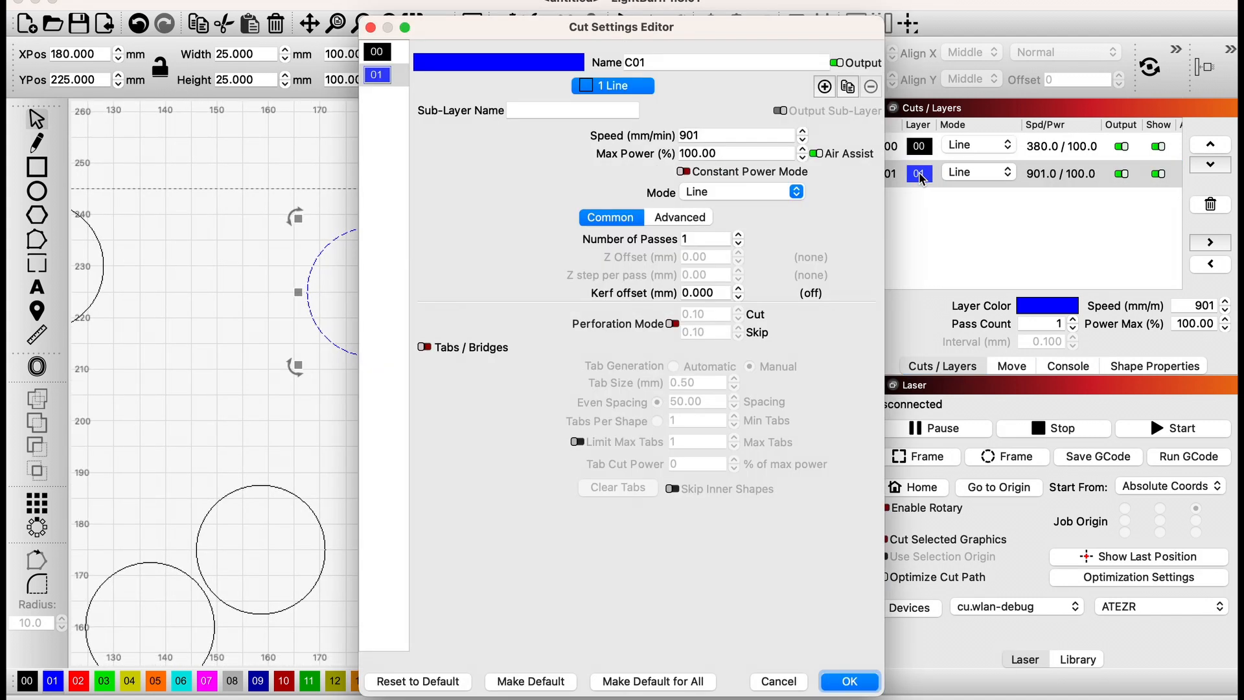
click(802, 192)
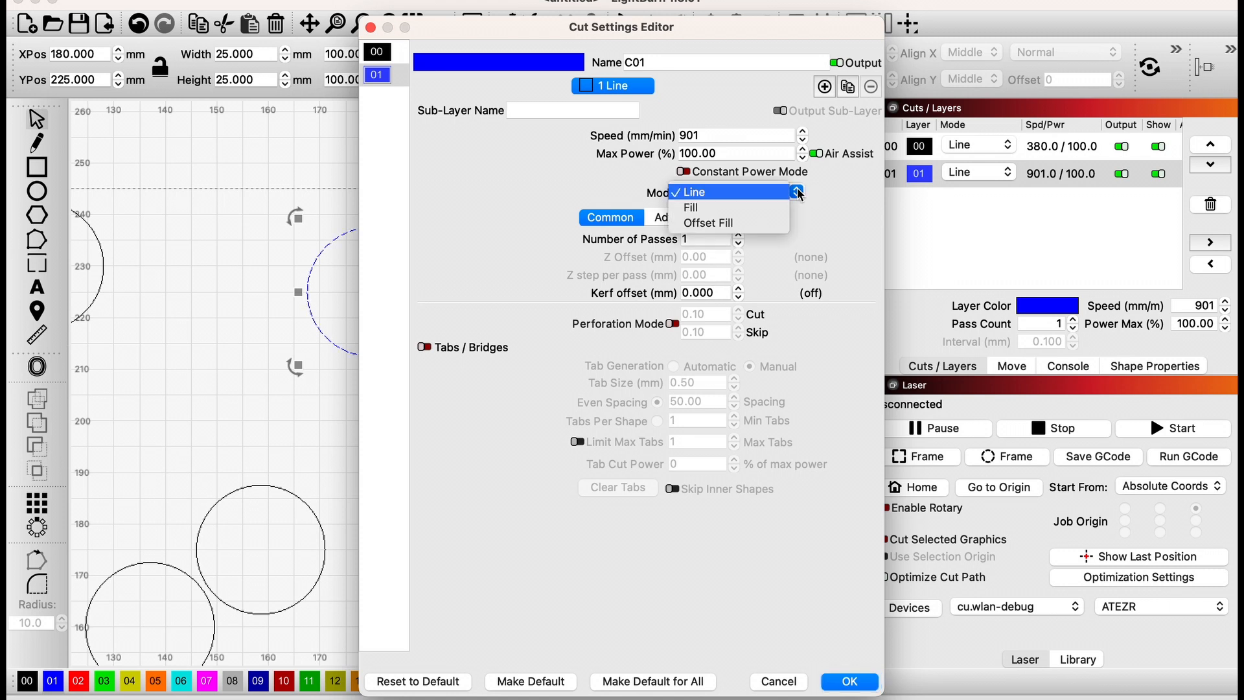
click(766, 209)
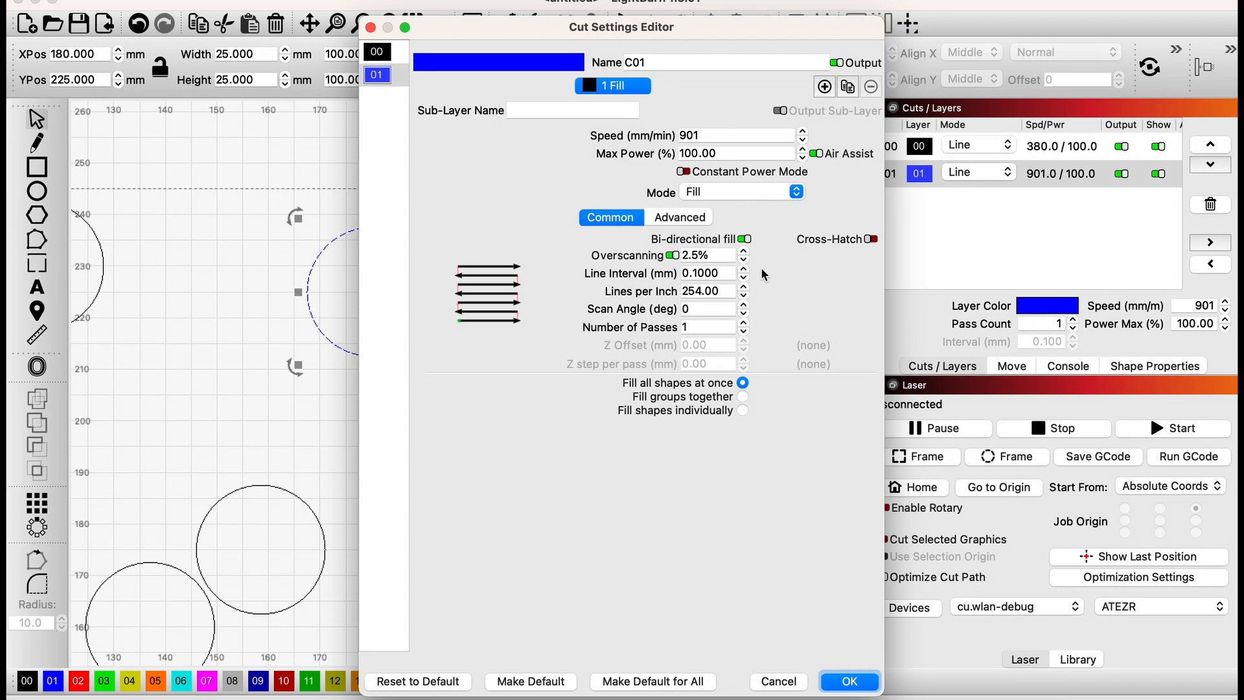
Try a line interval of 0.08 mm for the fill and restore it to 0.1 mm.
click(796, 193)
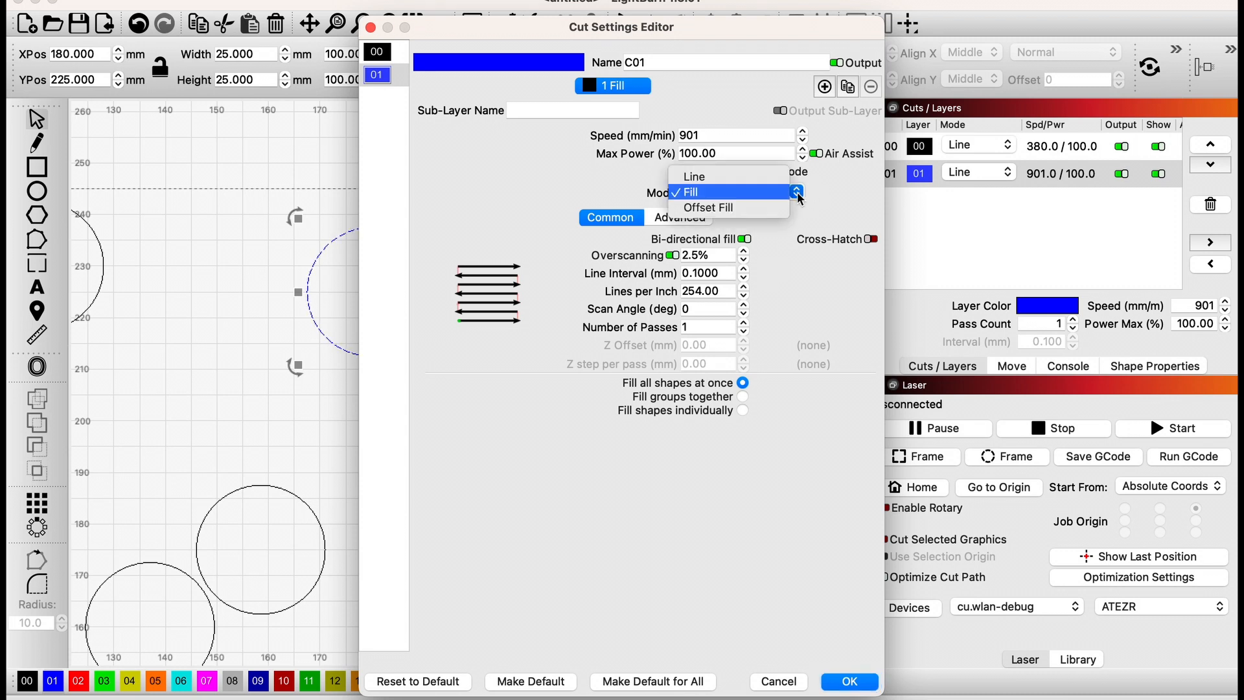
click(799, 197)
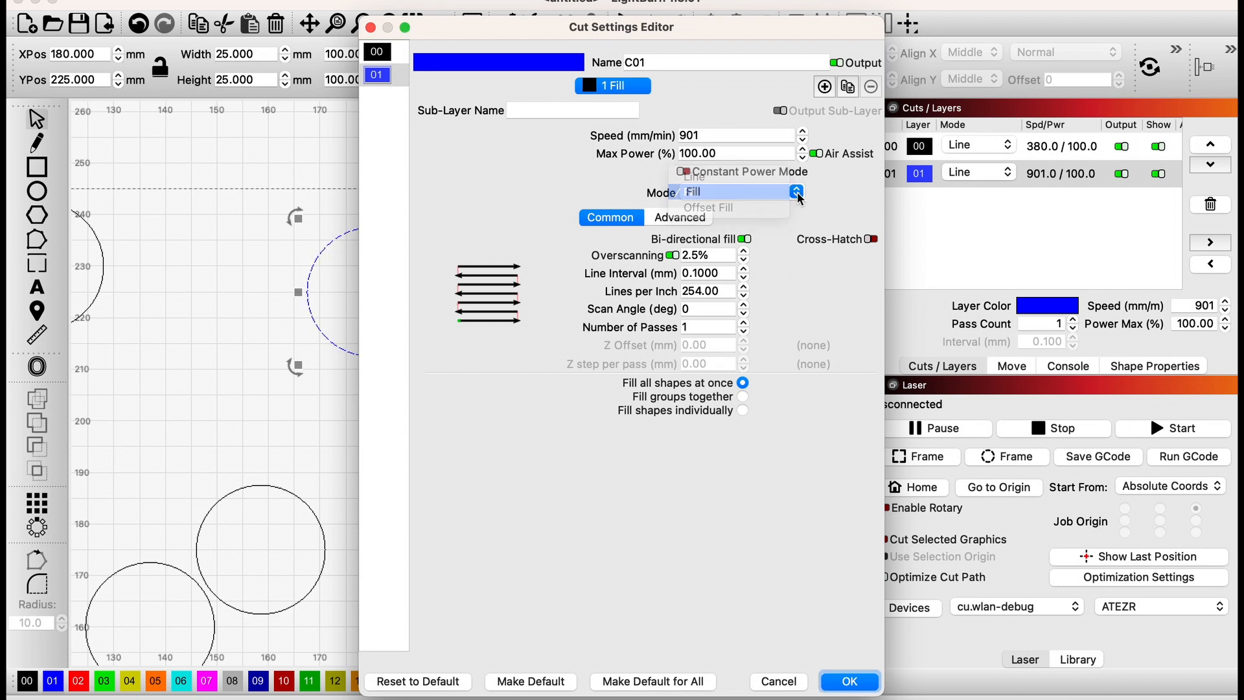
click(745, 281)
click(745, 280)
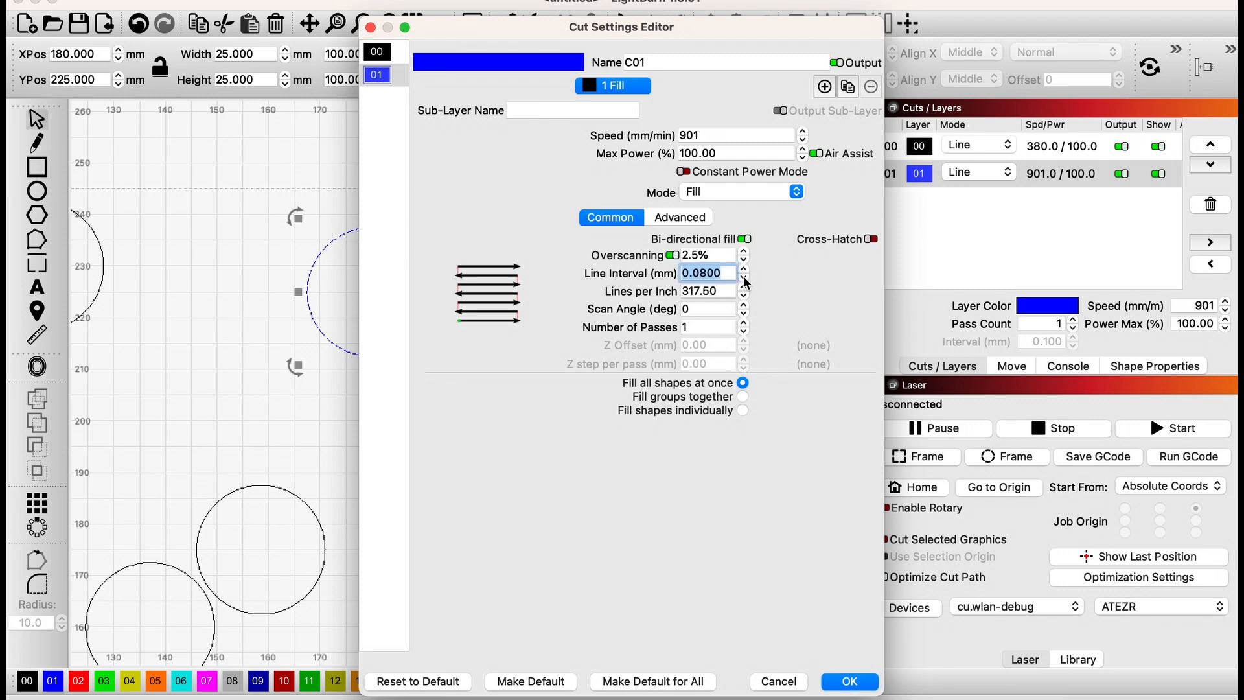
click(743, 268)
click(744, 268)
Set the mode of layer 01 to Offset Fill and apply the cut settings.
click(797, 192)
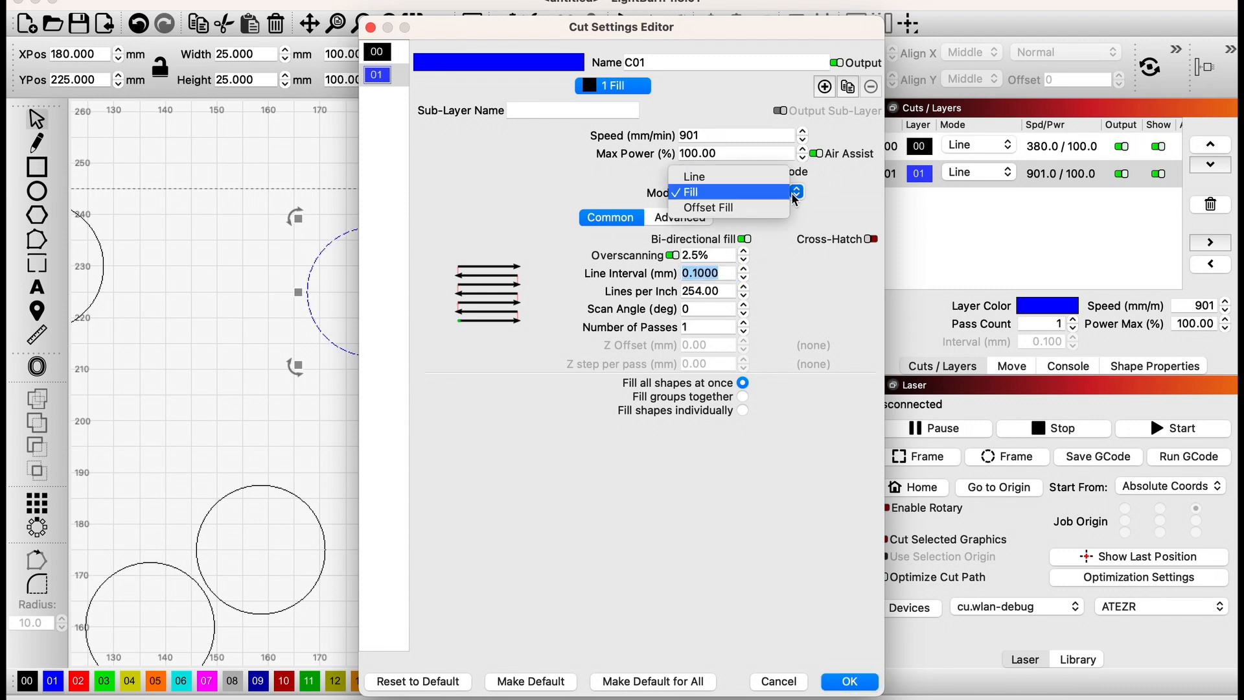
click(753, 207)
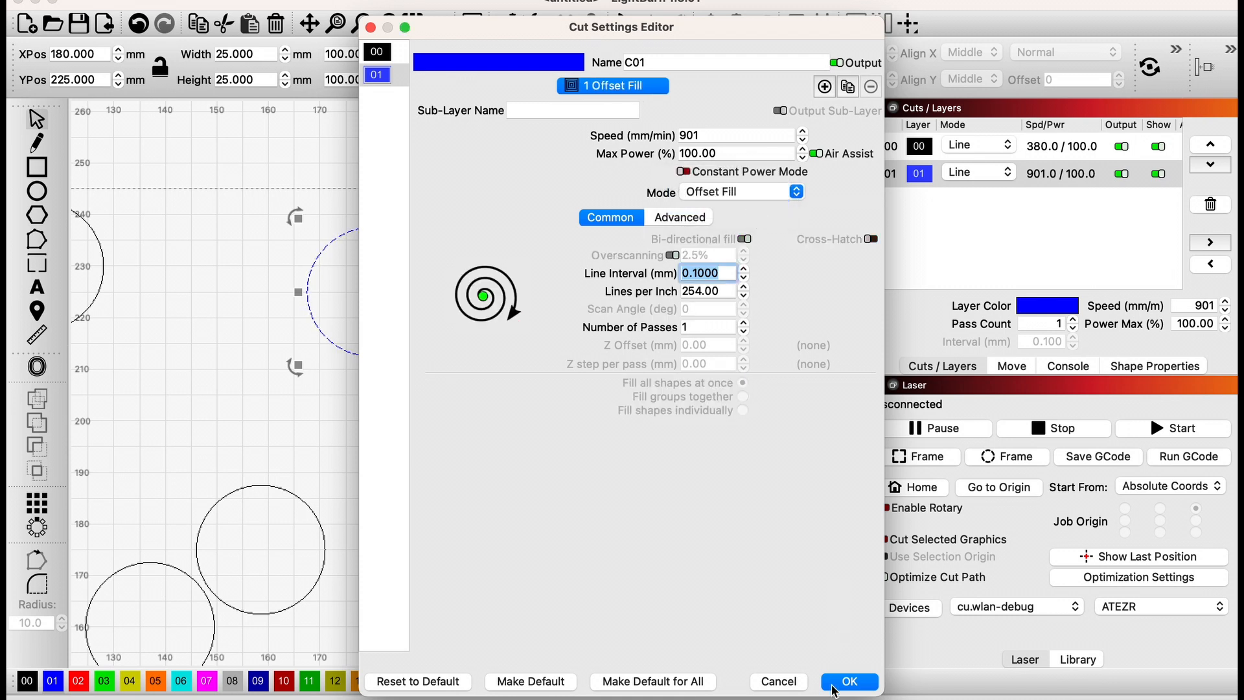
click(834, 682)
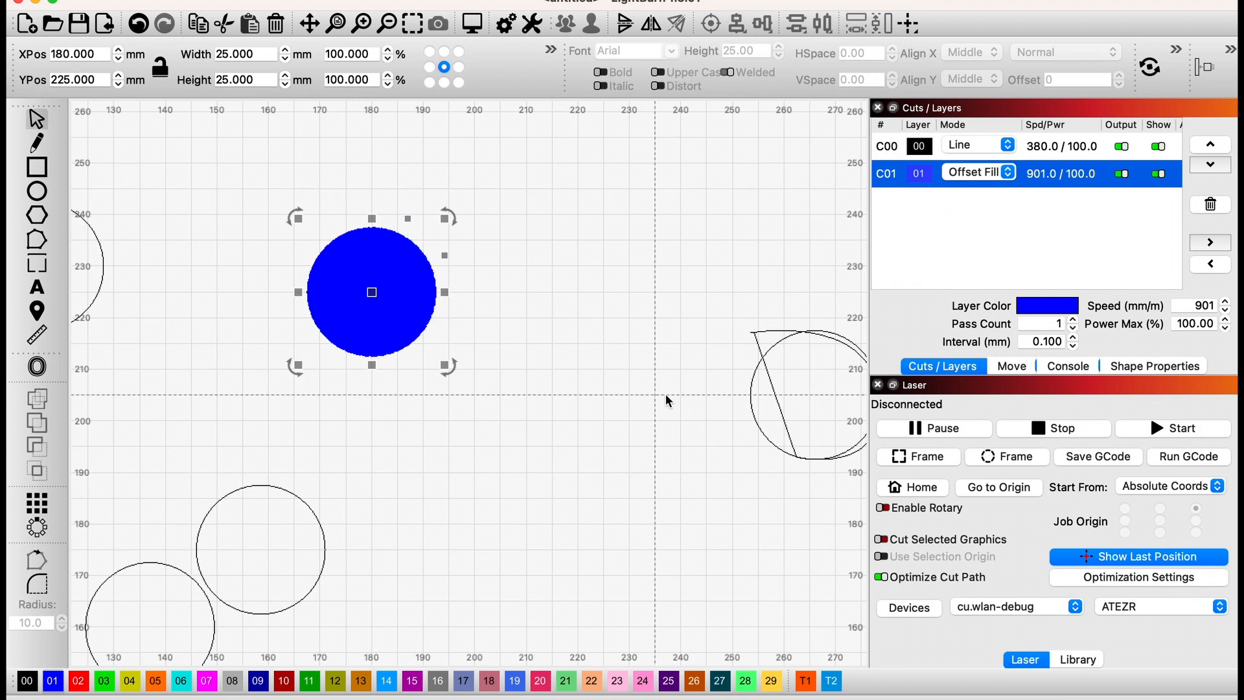
Assign the nearest black circle below the blue one to red layer 02 and move it beside the blue circle, centered at about X 147, Y 222 mm.
click(262, 485)
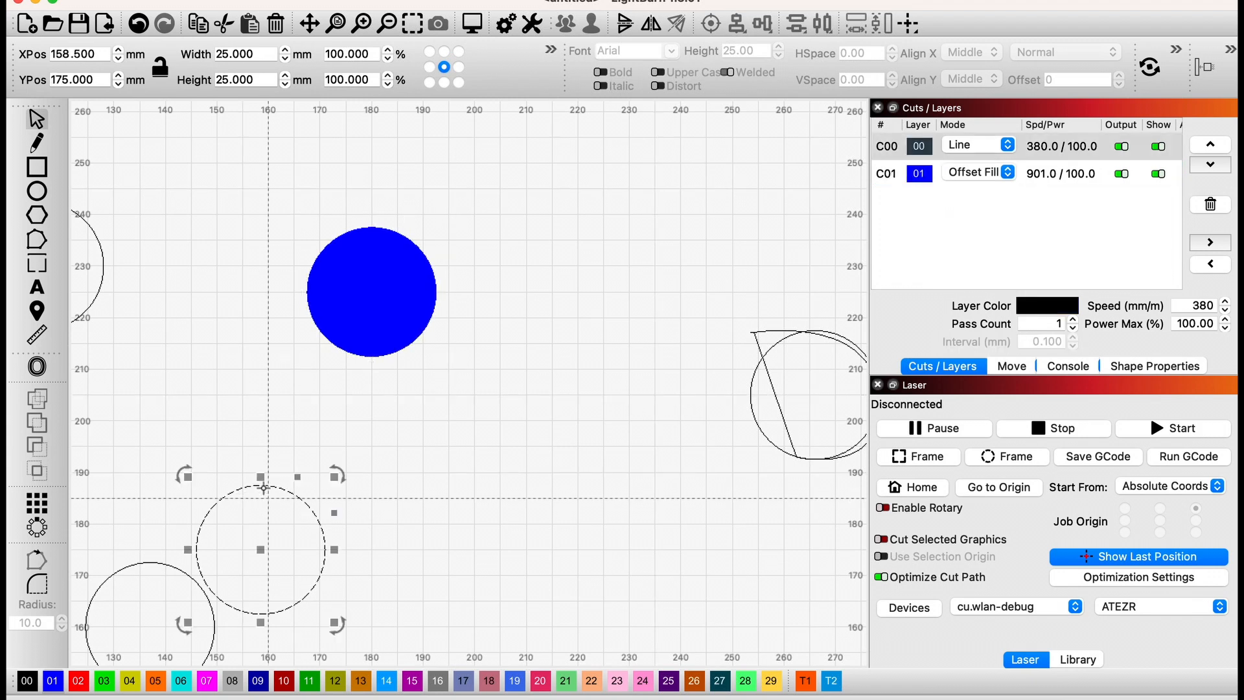
click(78, 681)
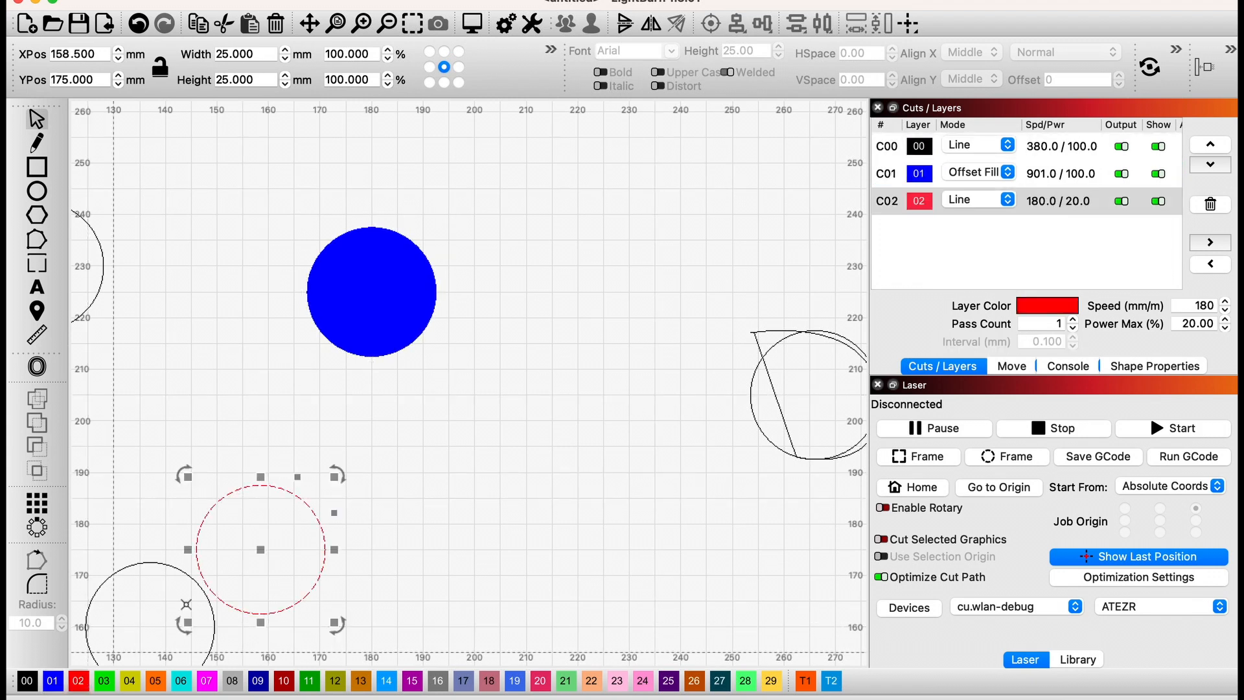
drag(259, 548, 201, 307)
Set the mode of red layer 02 to Fill and deselect the circle.
click(1006, 198)
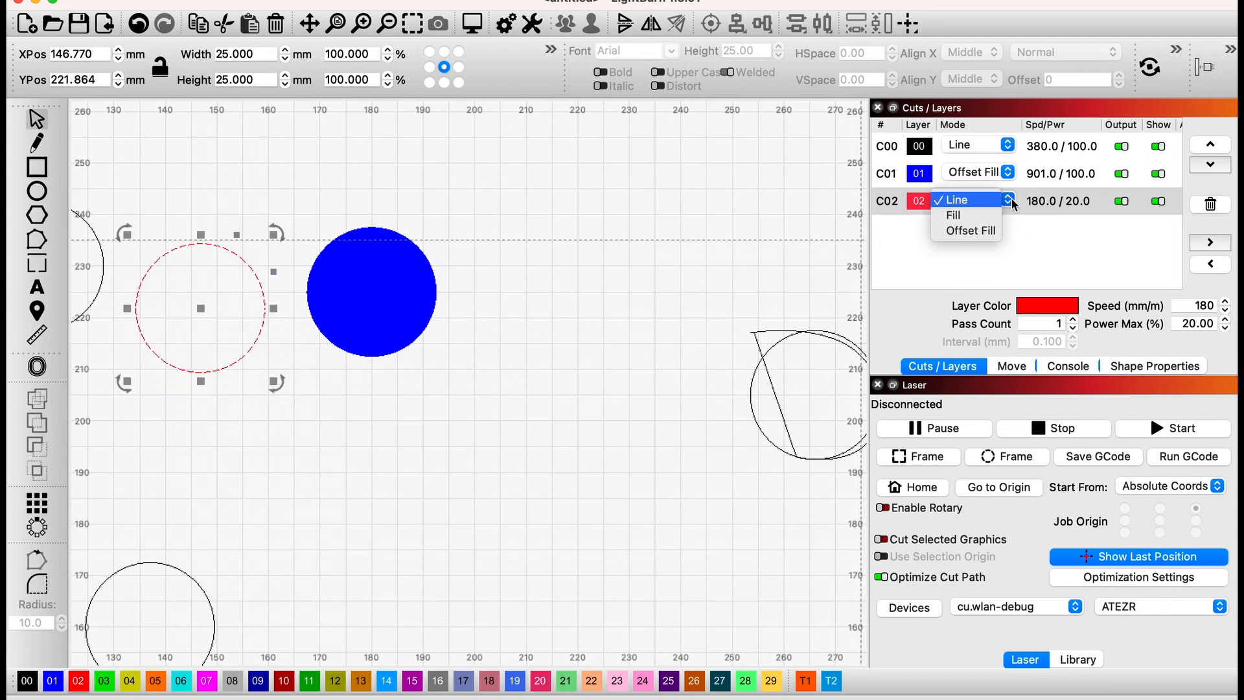
click(986, 215)
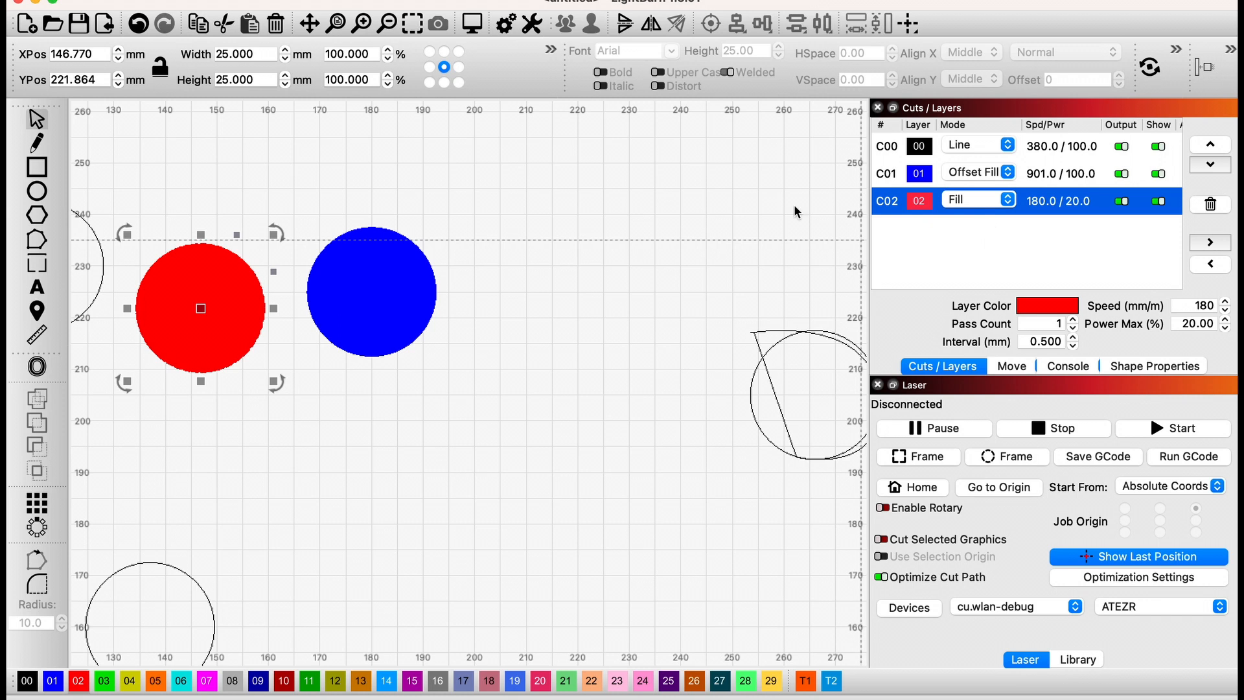
click(460, 424)
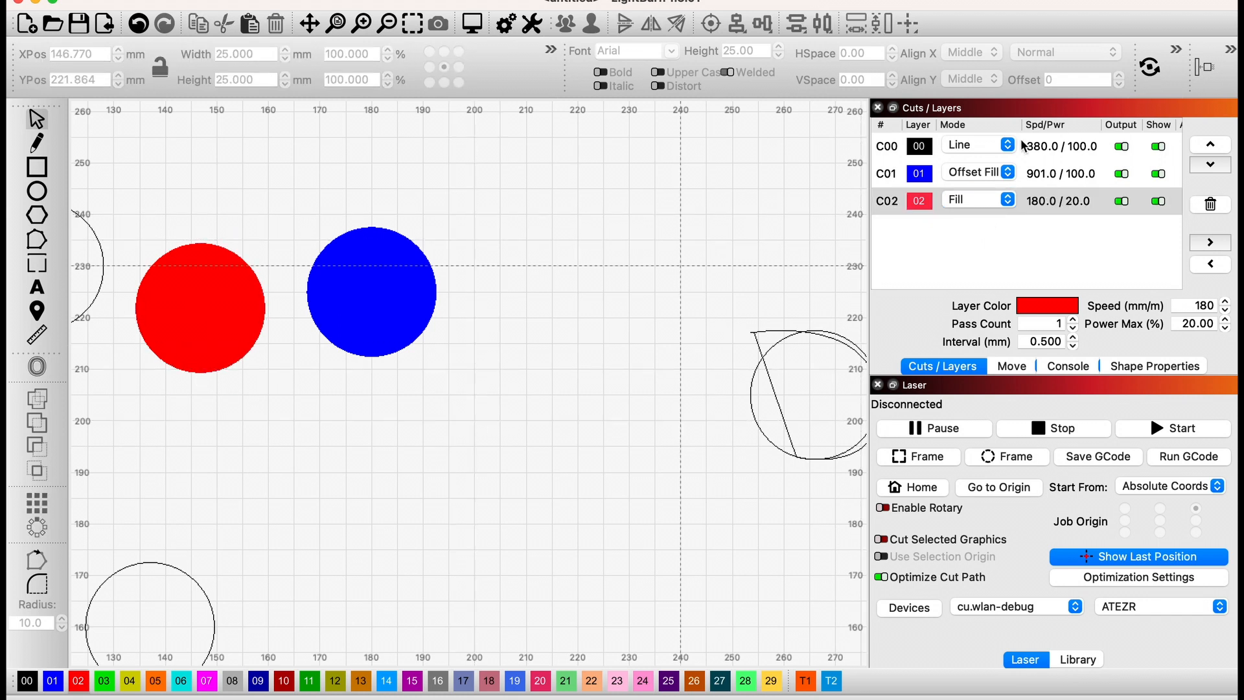
Turn off the output of black layer 00 and preview the laser paths of the red and blue circles.
click(1120, 146)
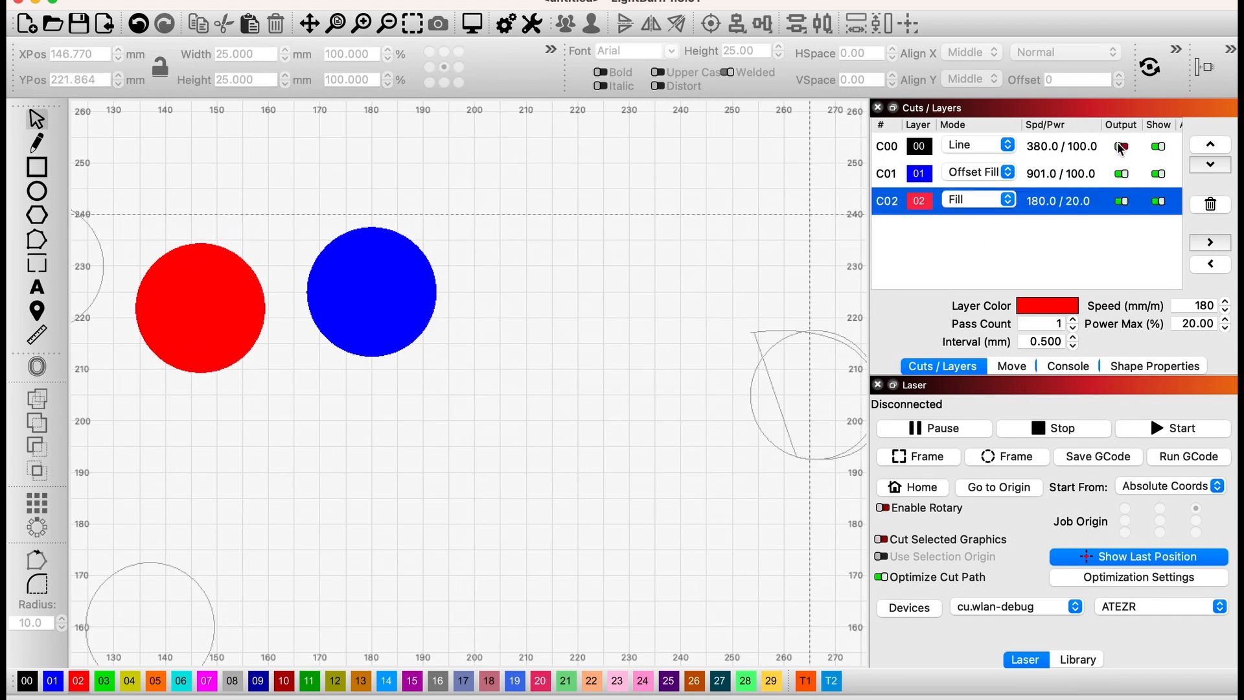
click(473, 28)
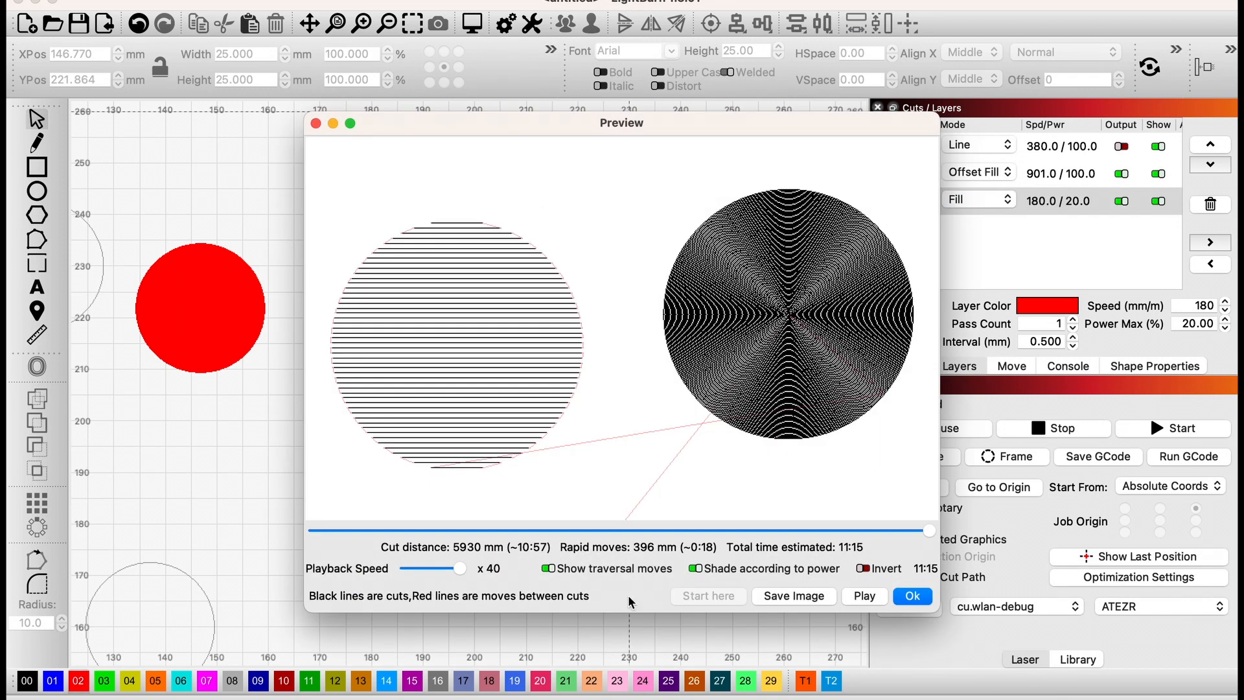
click(862, 596)
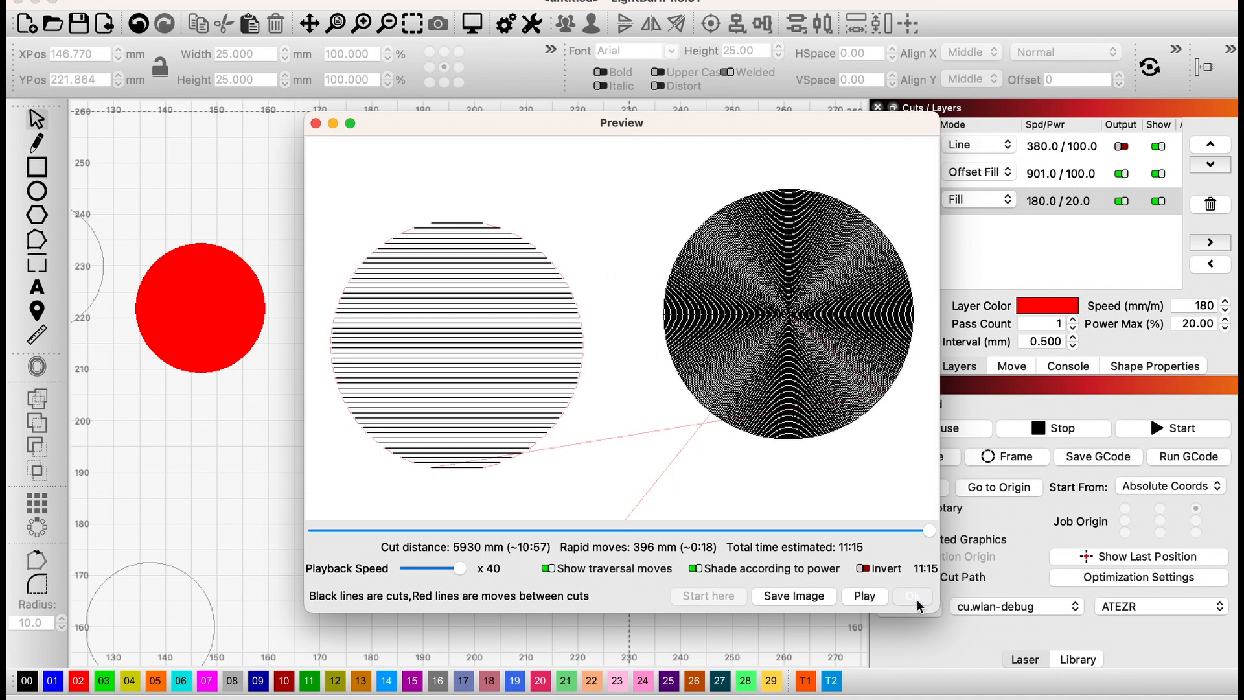
Import the image LH&T_JKT_H1.jpg into the empty workspace.
click(178, 9)
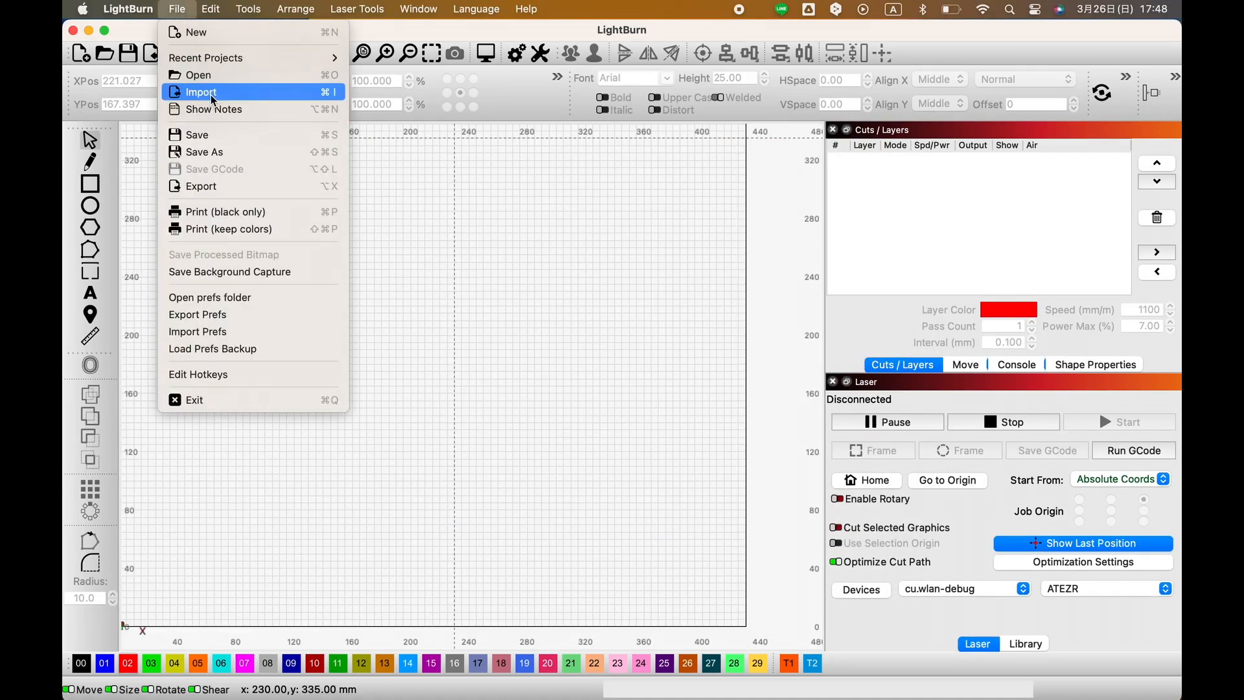
click(197, 92)
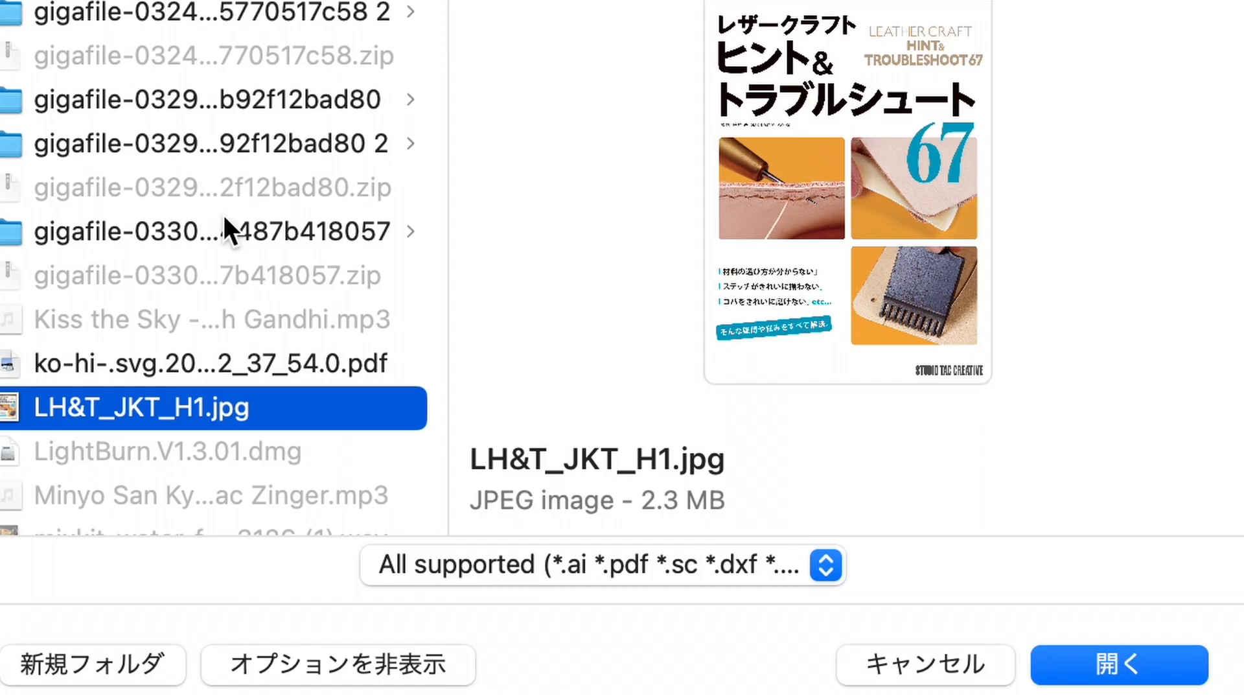
click(1094, 674)
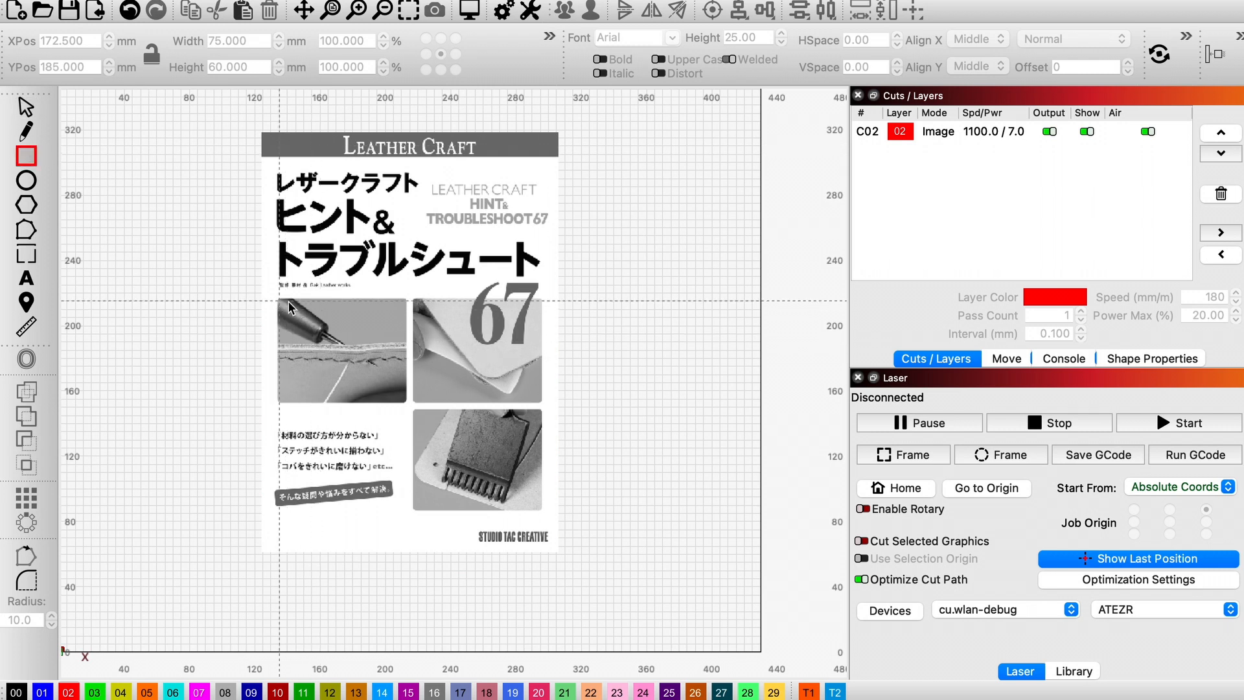
Draw a rectangle about 75 by 60 mm over the cover's upper-left photo, and select the cover image.
drag(279, 300, 400, 399)
click(37, 112)
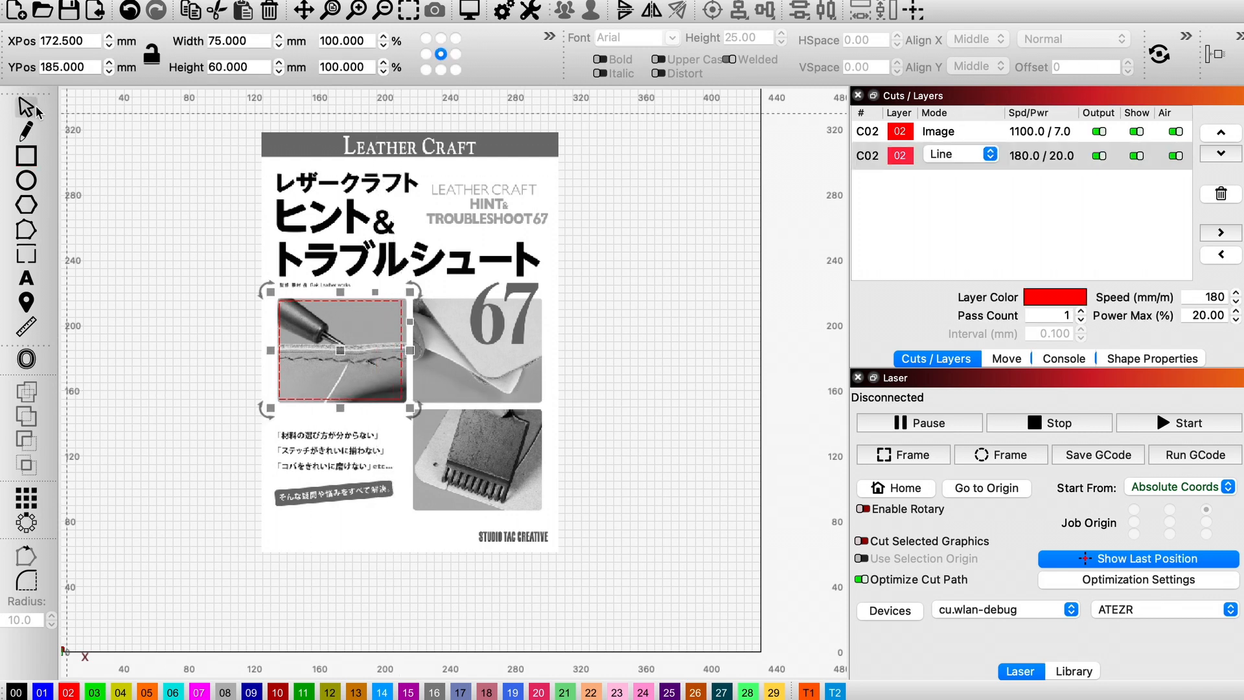
click(335, 220)
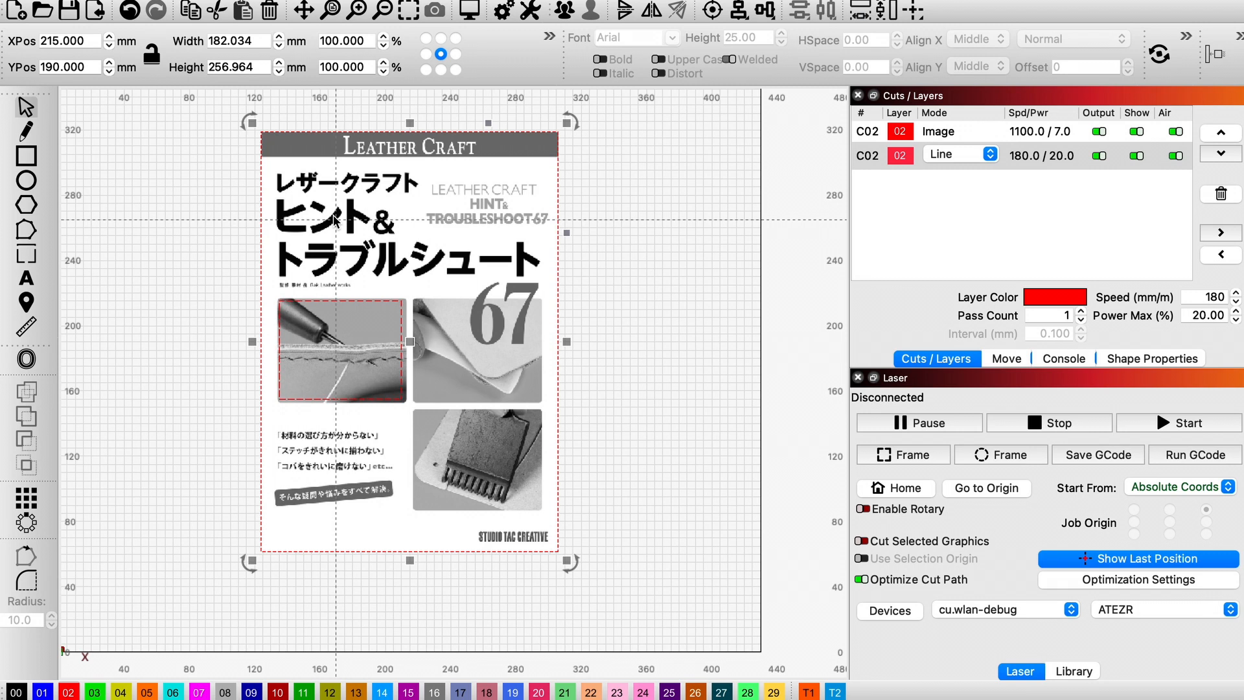
Apply the rectangle as a mask to the cover image so only the upper-left photo is kept, and clear the selection.
right_click(335, 219)
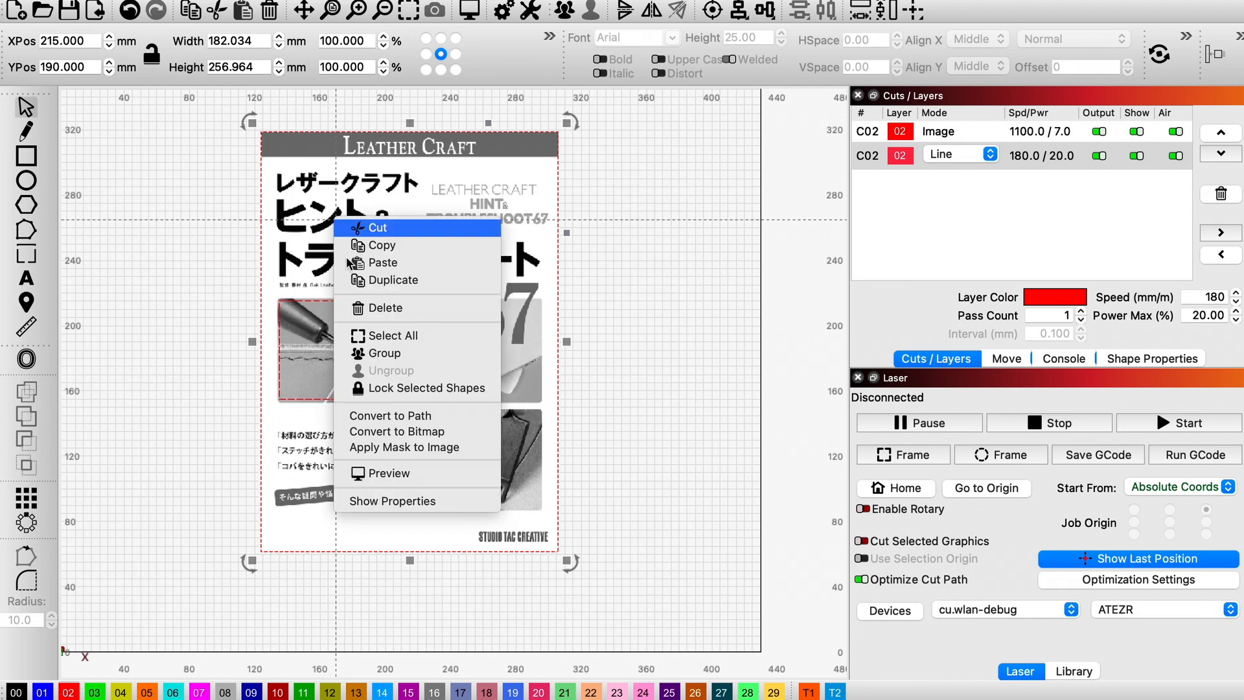
click(422, 456)
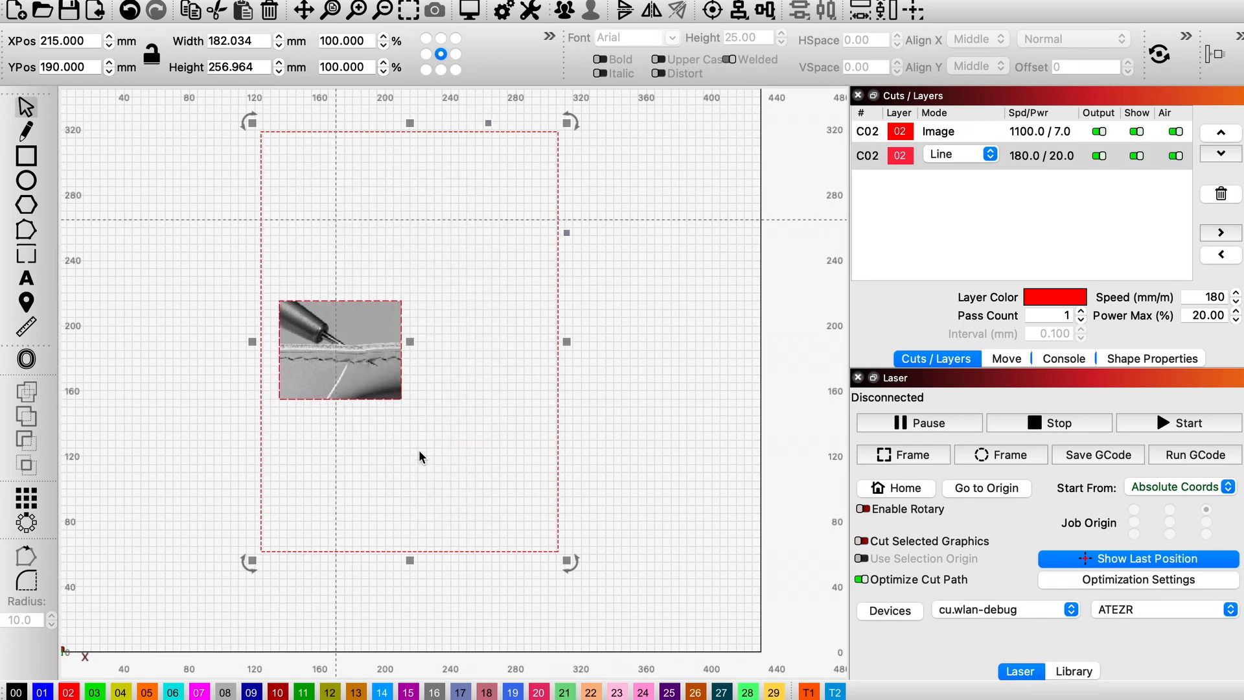
click(612, 453)
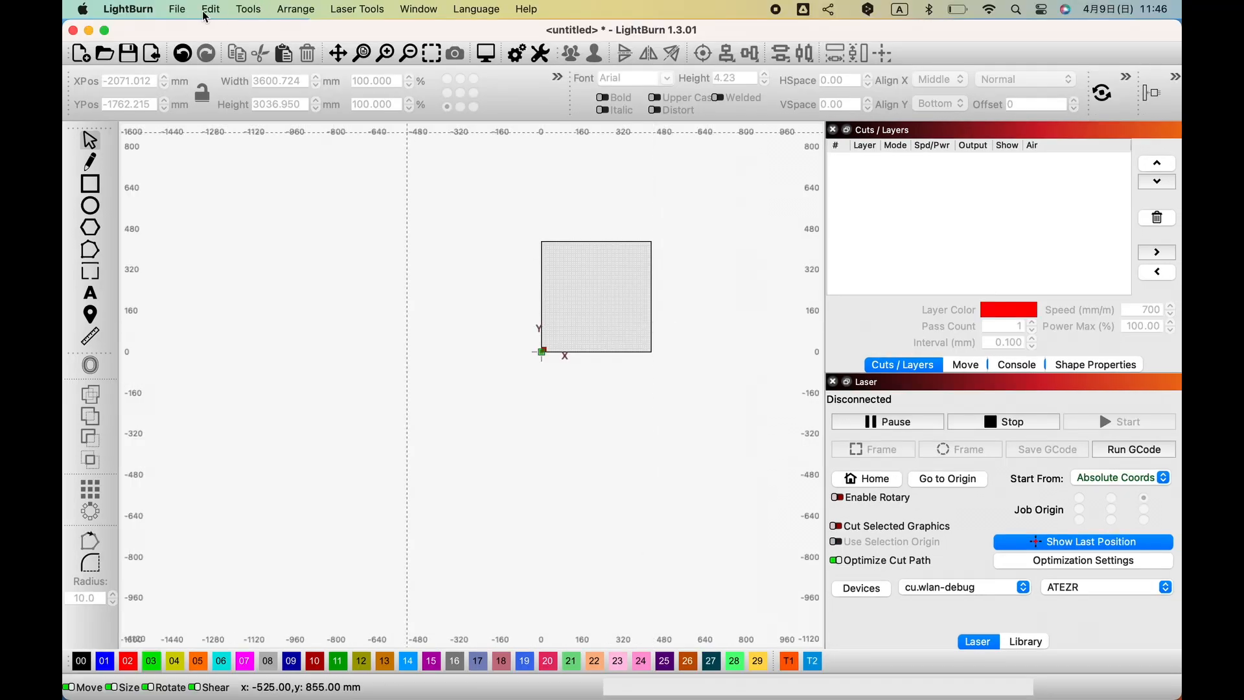
Import the drawing 描画-14.svg.2023_03_31_23_37_09.0.svg into the empty workspace.
click(186, 14)
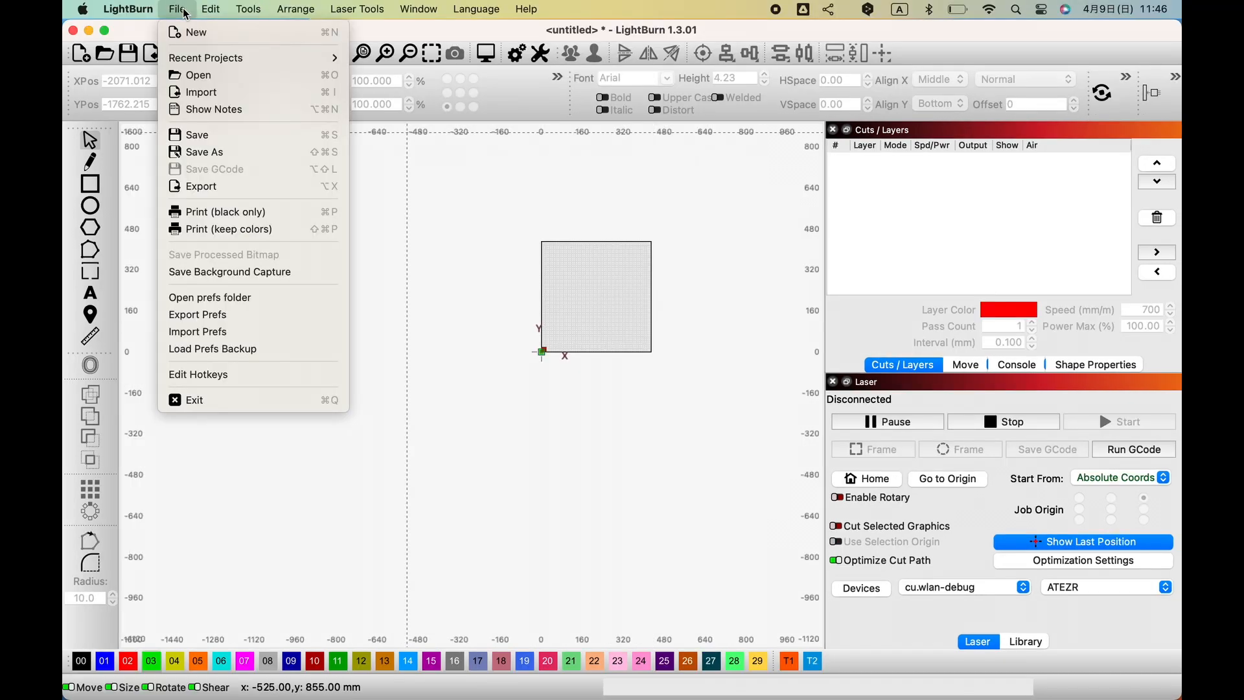
click(202, 97)
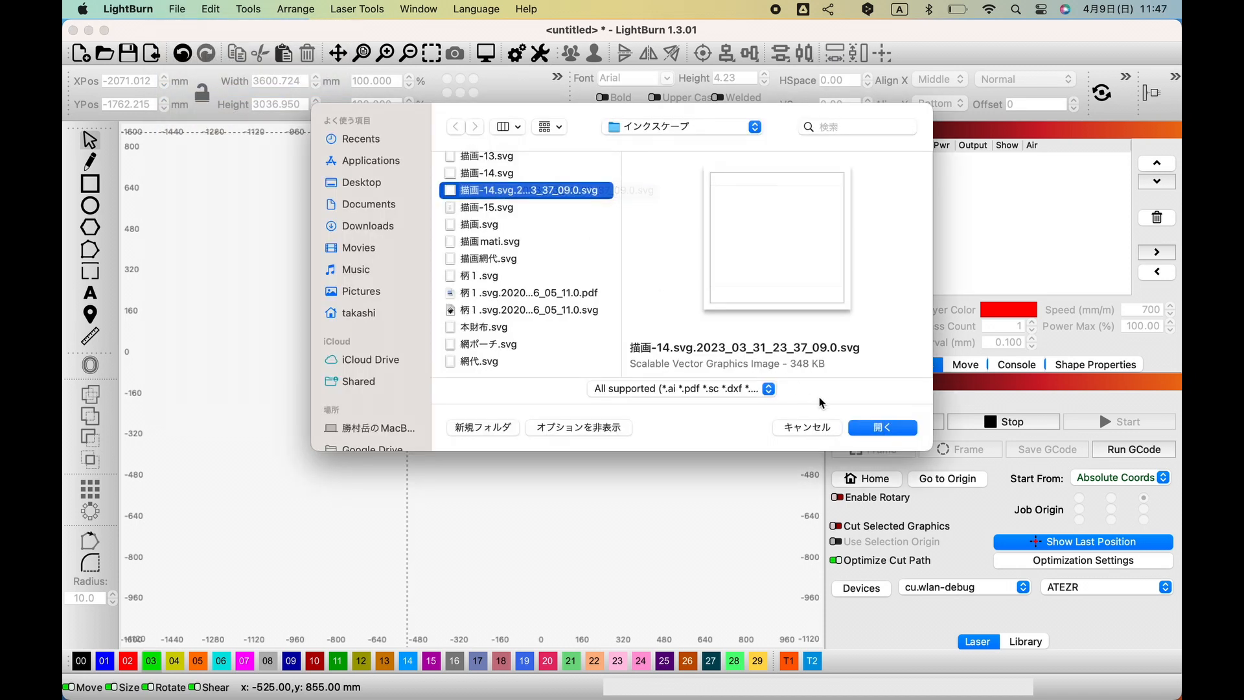
click(881, 428)
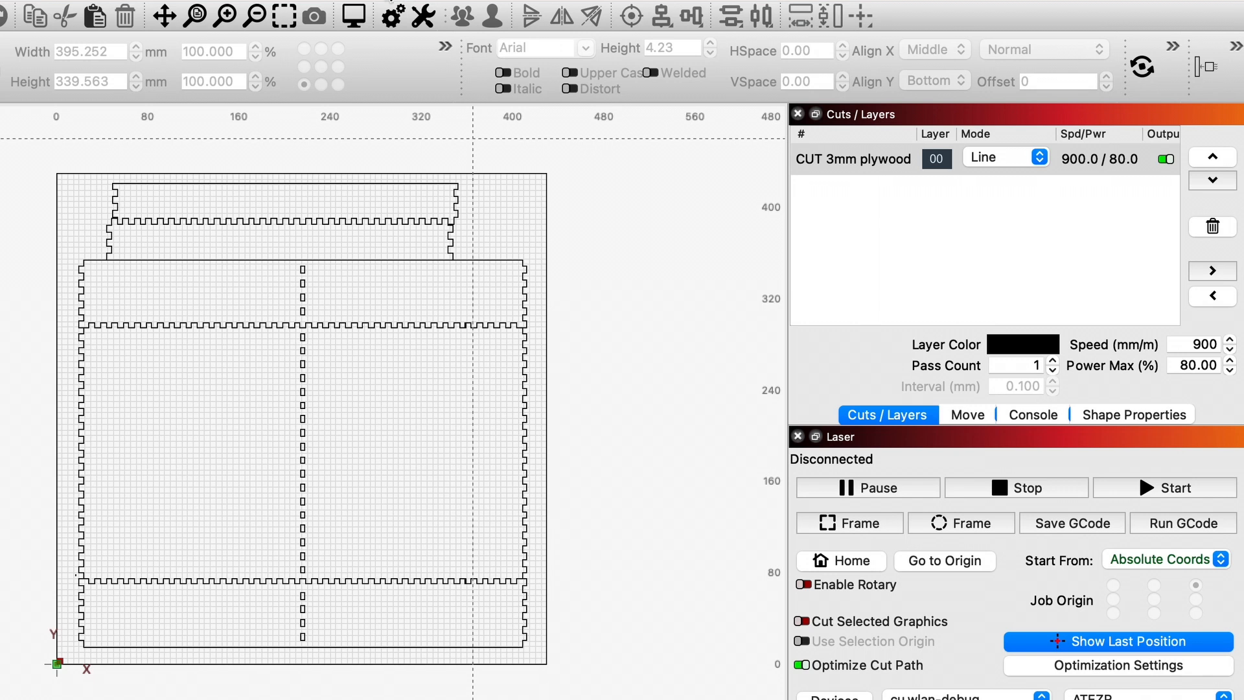
Preview the imported box design's laser path and play its cutting simulation.
click(360, 18)
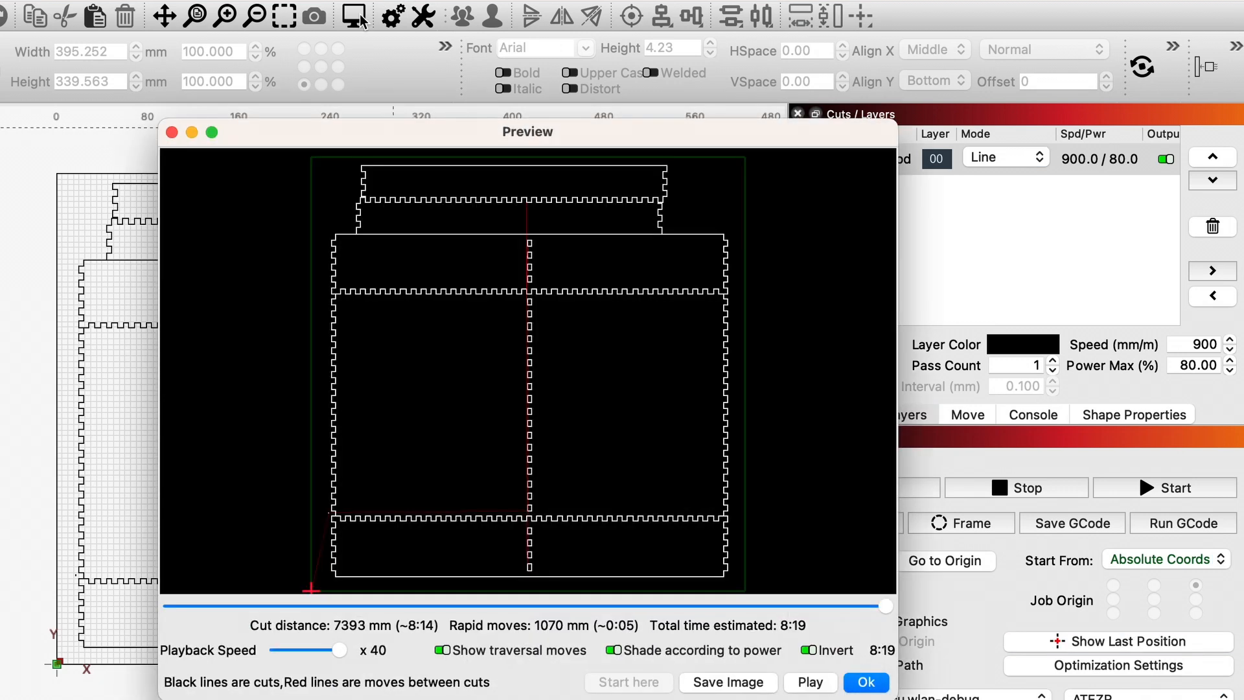
click(808, 683)
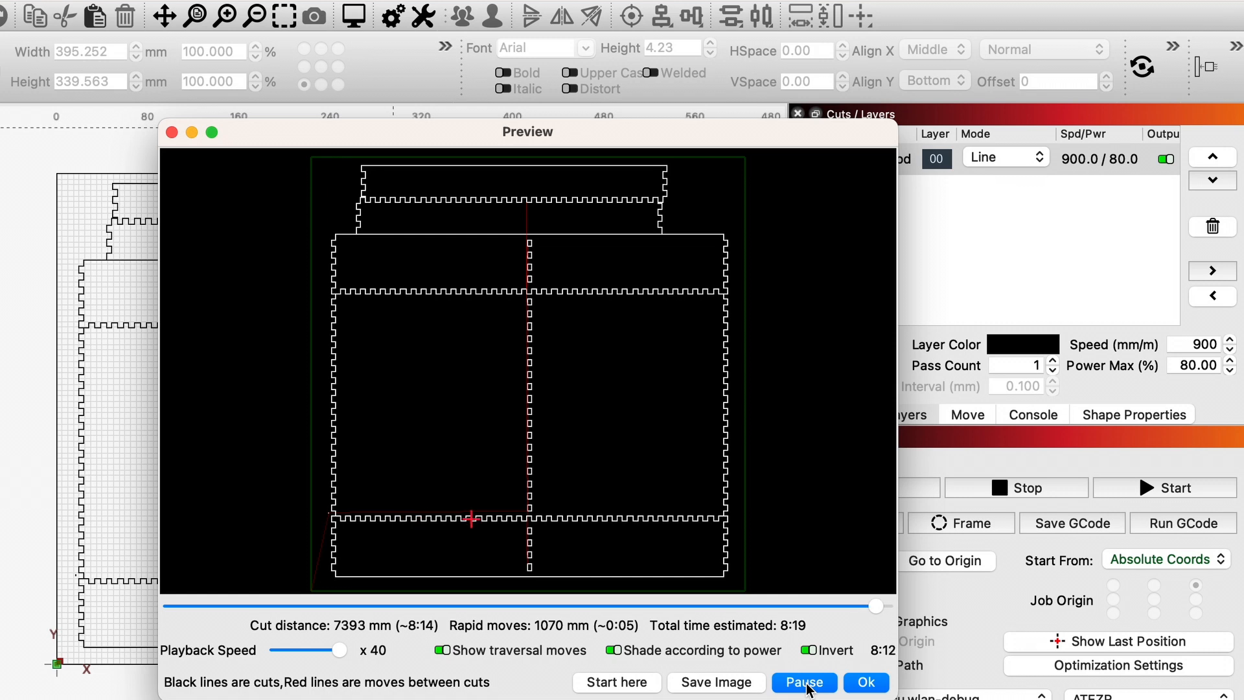
click(864, 683)
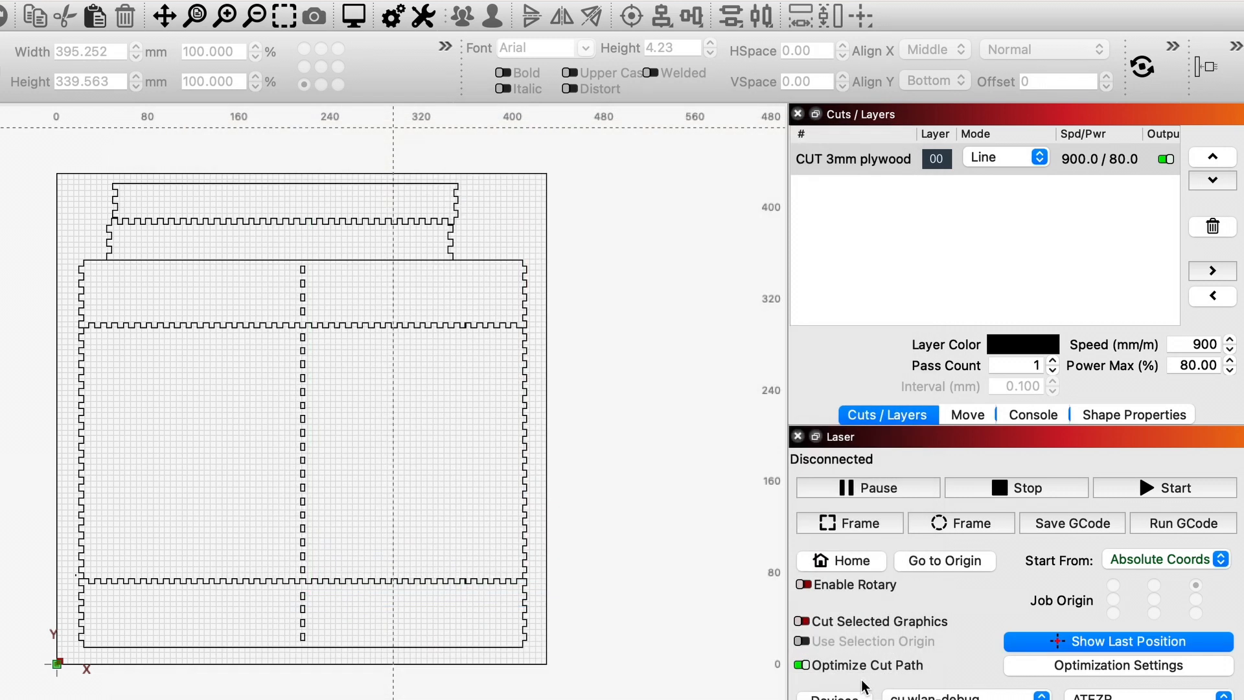
Enable removal of overlapping lines in the cut optimization settings, with a distance of 0.025 mm.
click(1044, 668)
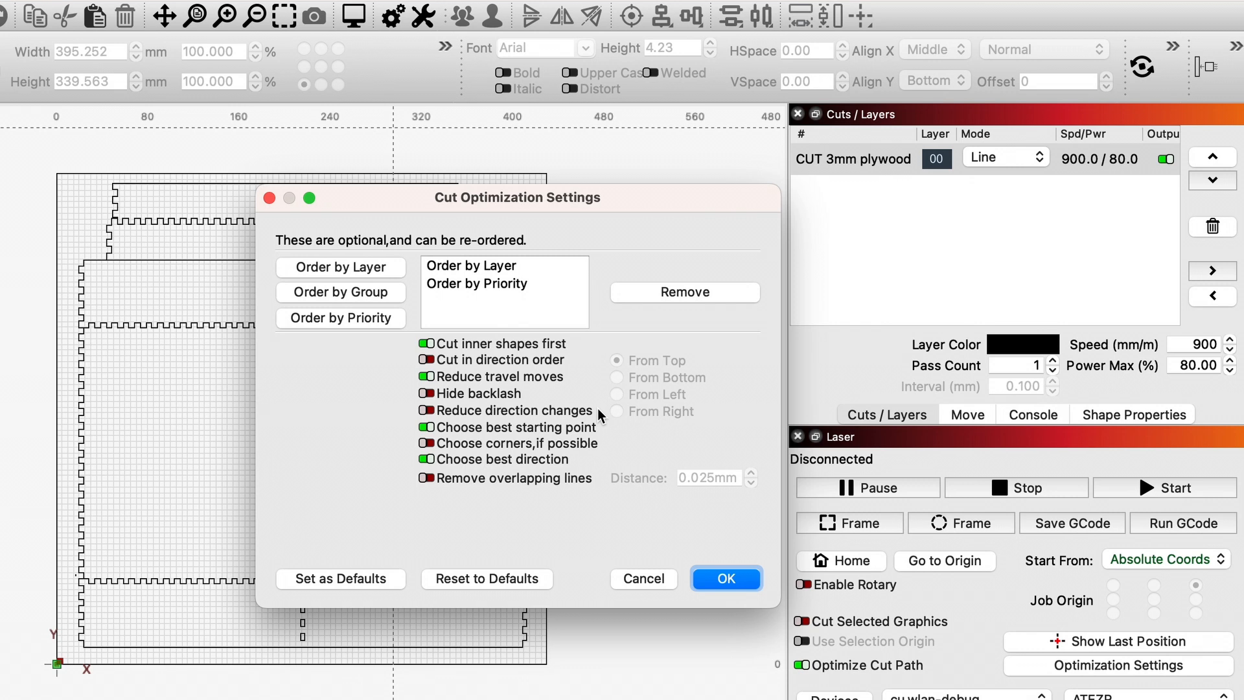
click(427, 479)
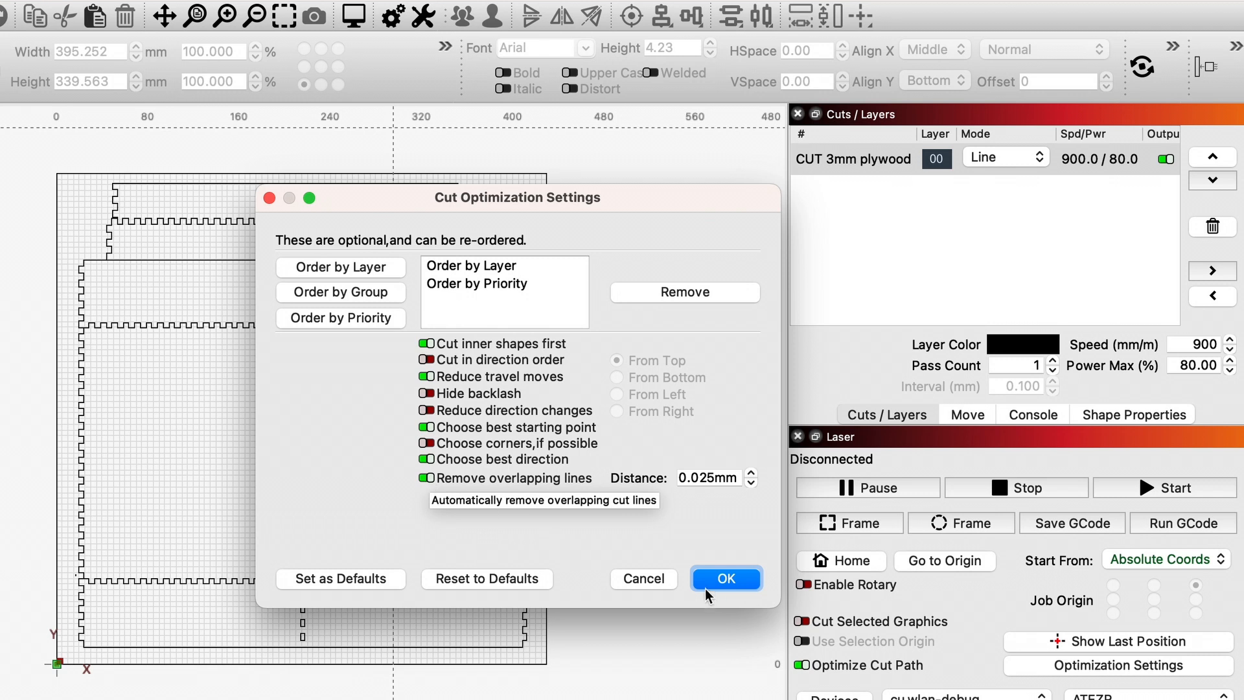
click(719, 578)
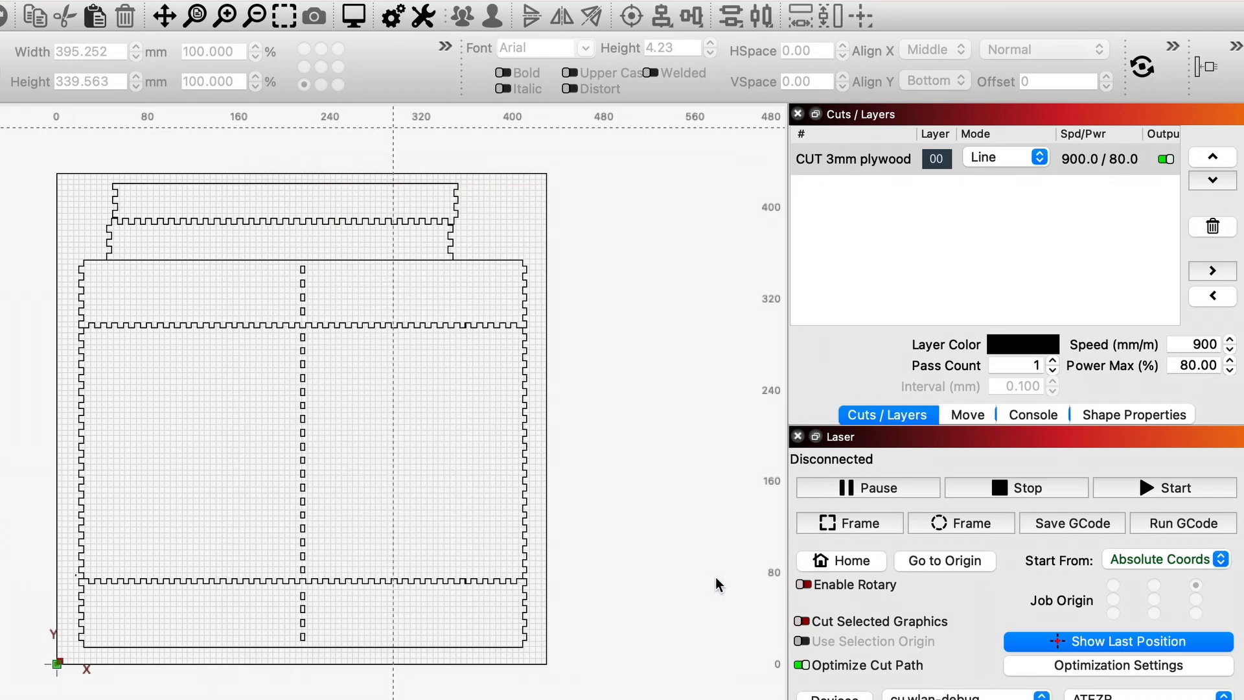
Preview the laser path again with overlapping lines removed and play the simulation.
click(355, 17)
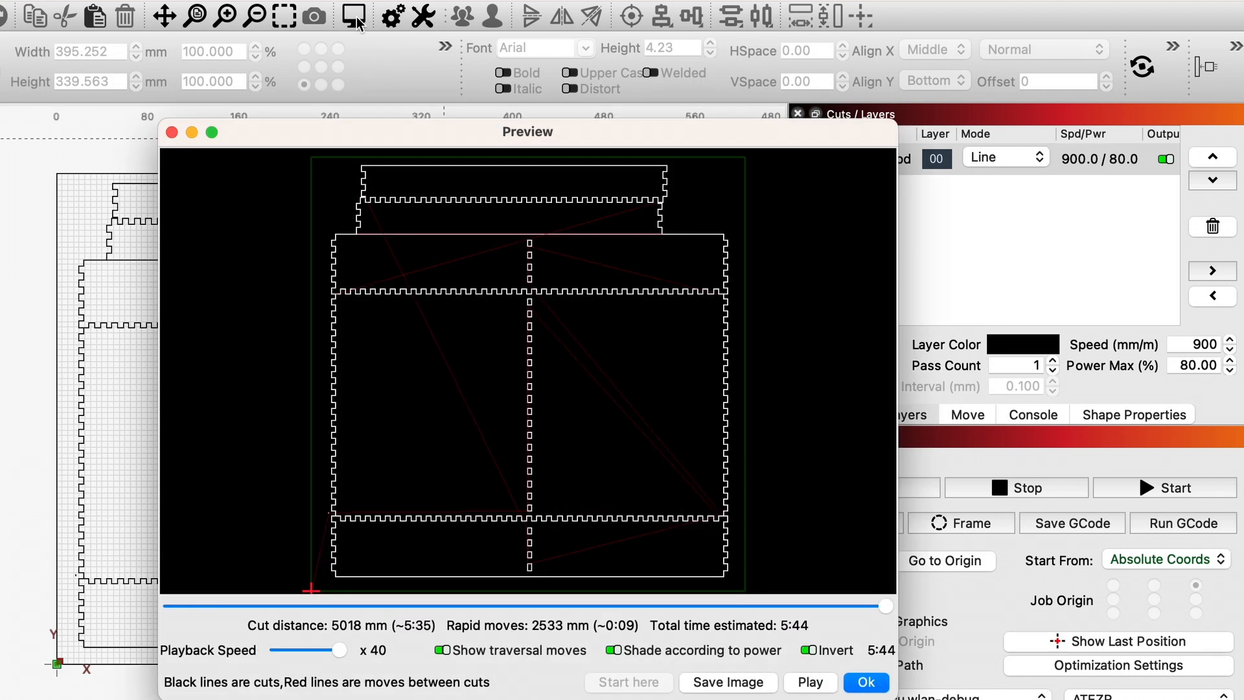
click(822, 683)
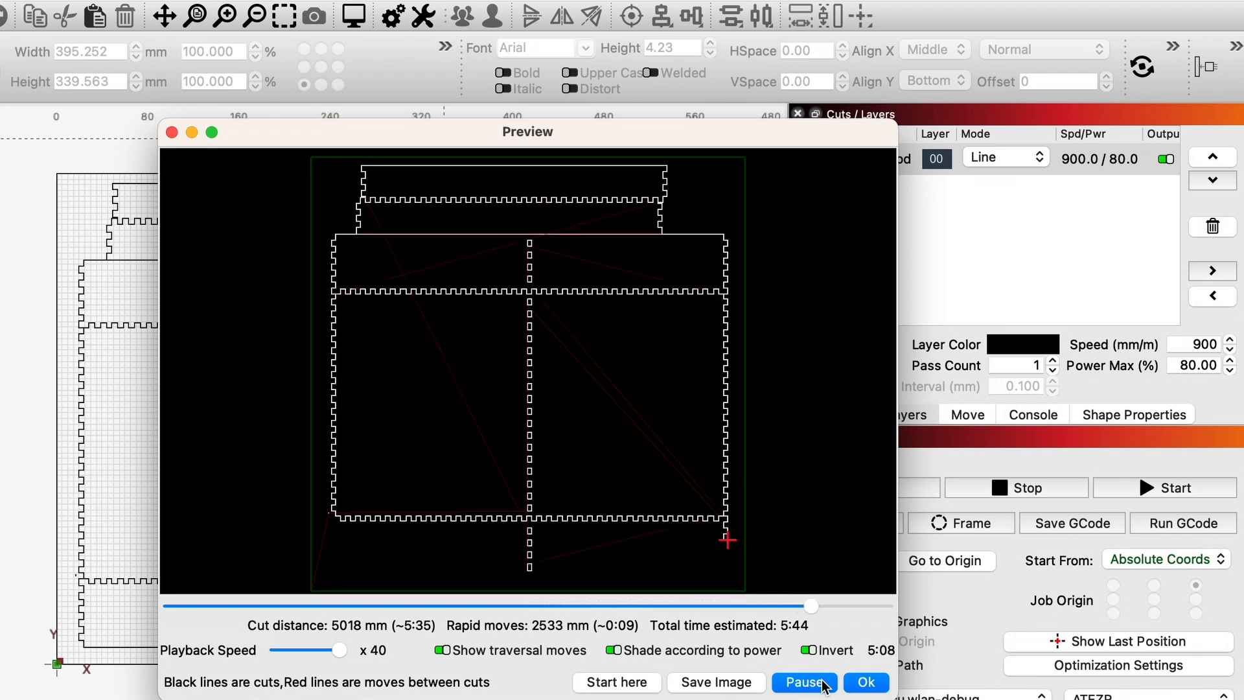
click(860, 685)
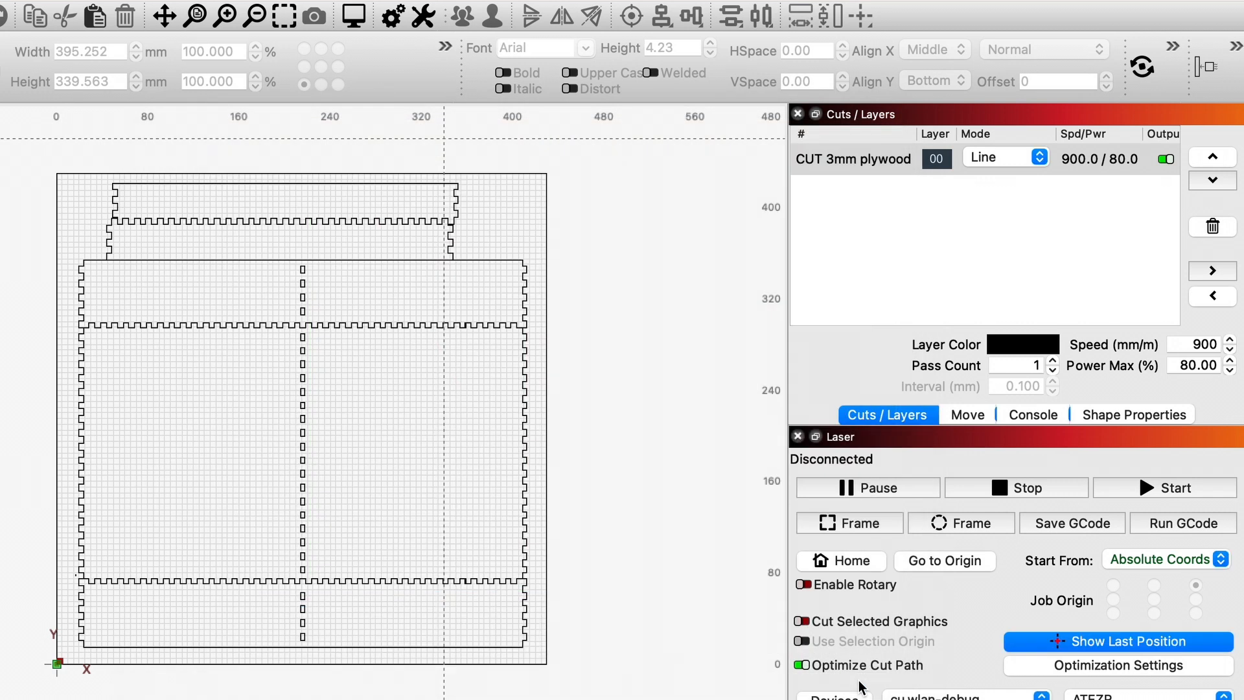
Frame the box design's cut boundary with the laser head and start the laser job.
click(893, 528)
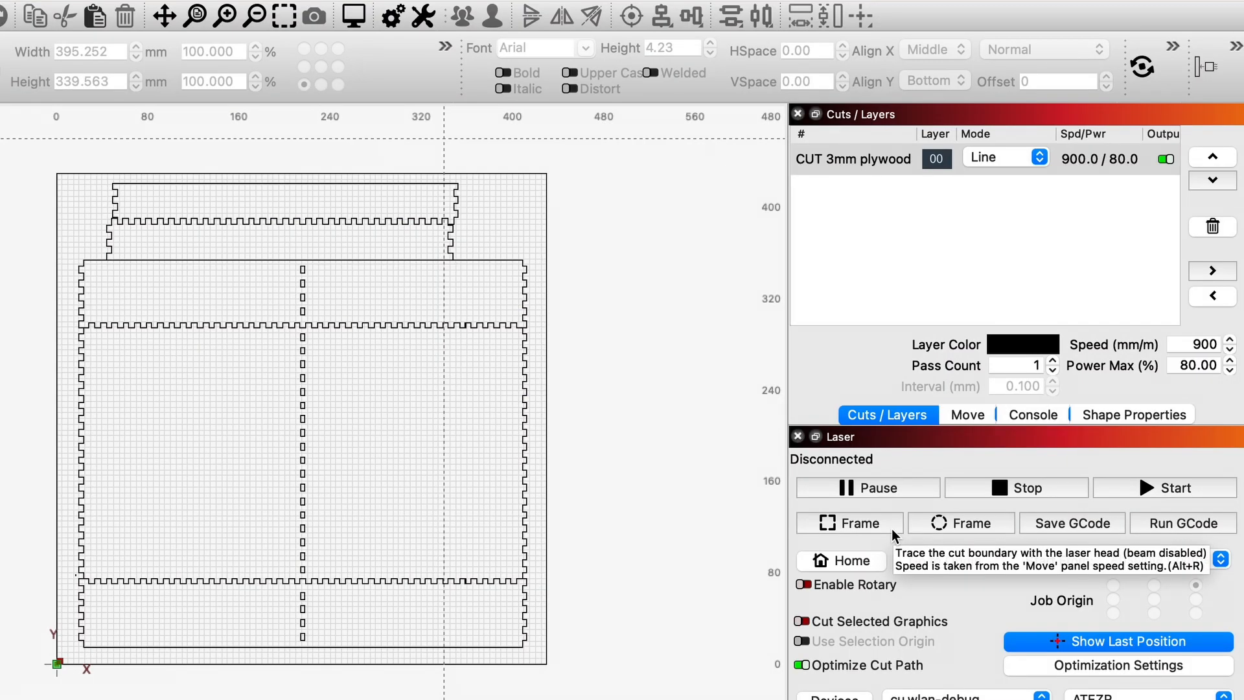
click(1159, 487)
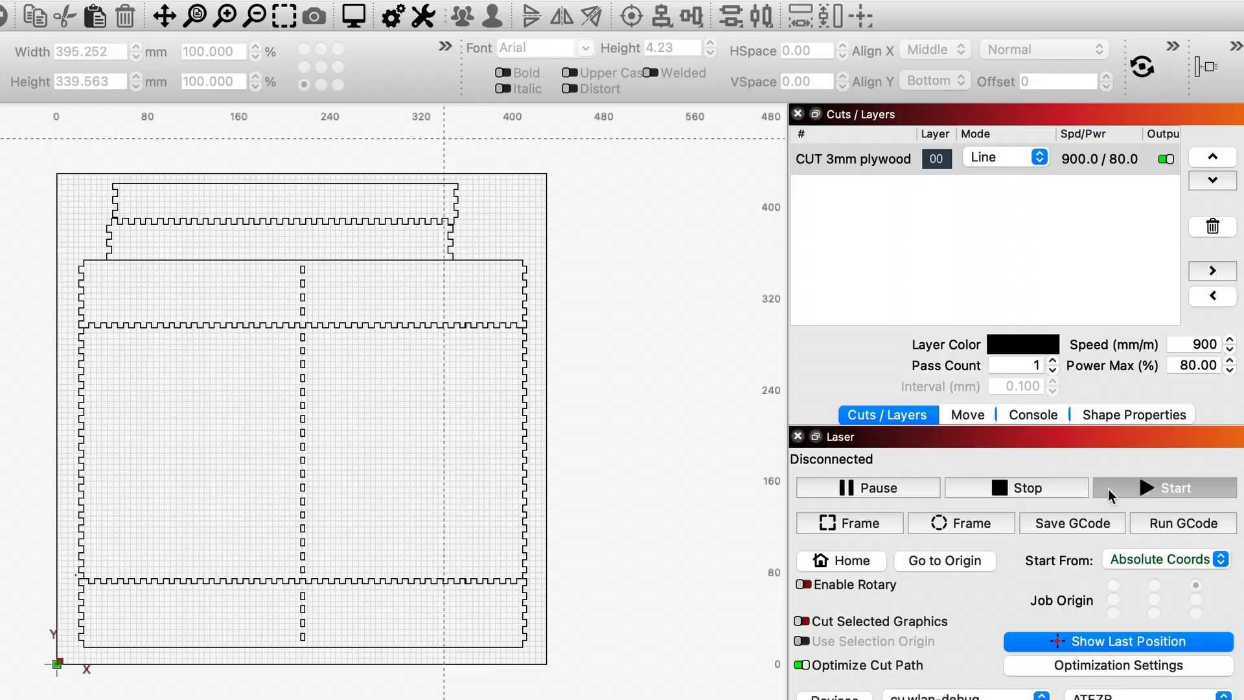